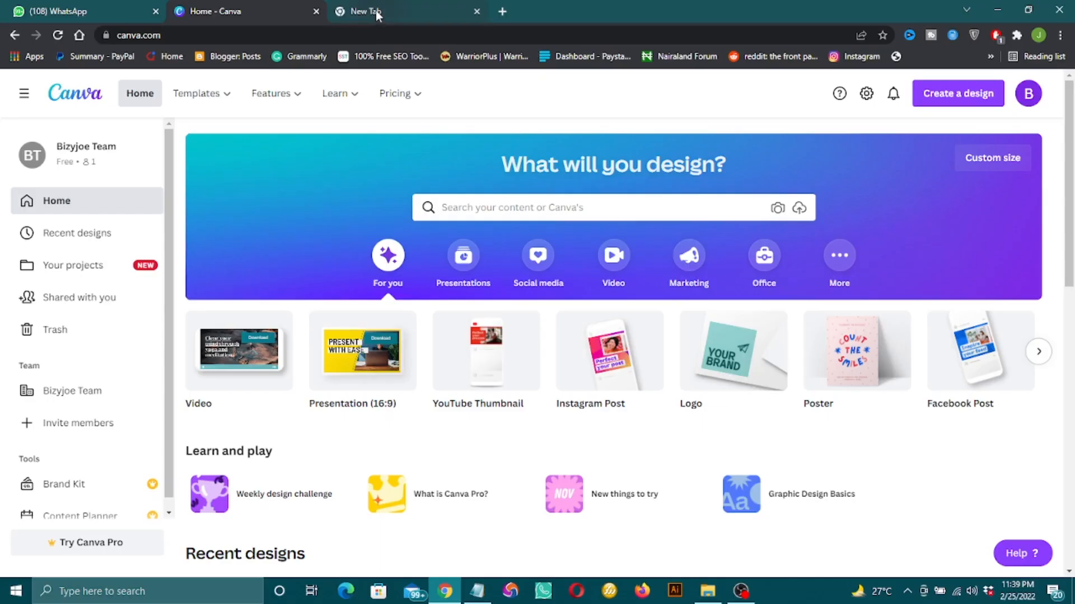
Open canva.com in the empty browser tab.
{"action": "left_click", "coordinate": [372, 12]}
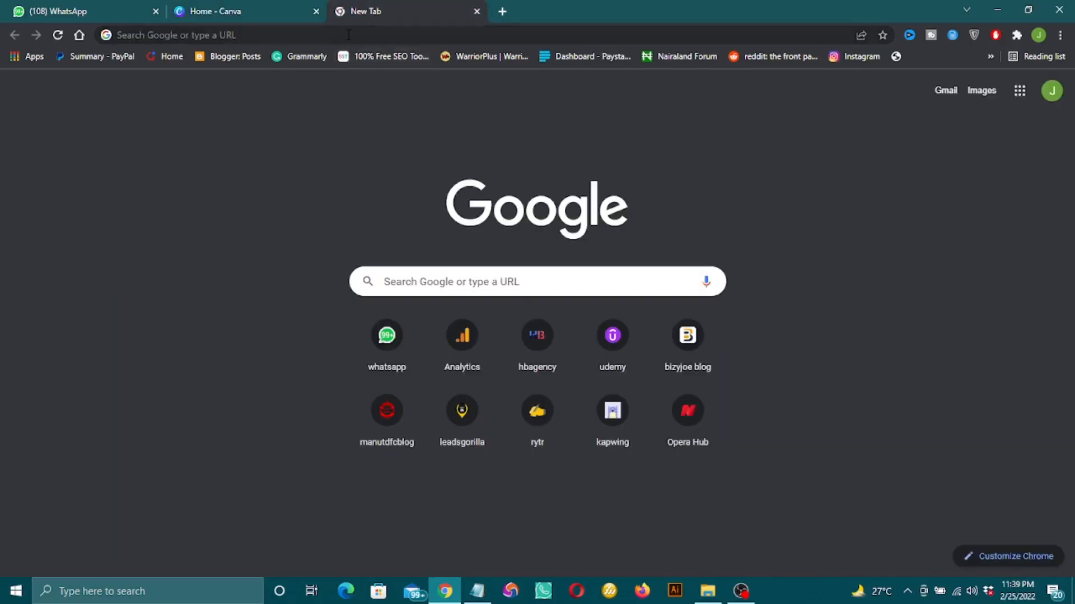
{"action": "left_click", "coordinate": [349, 35]}
{"action": "type", "text": "cs"}
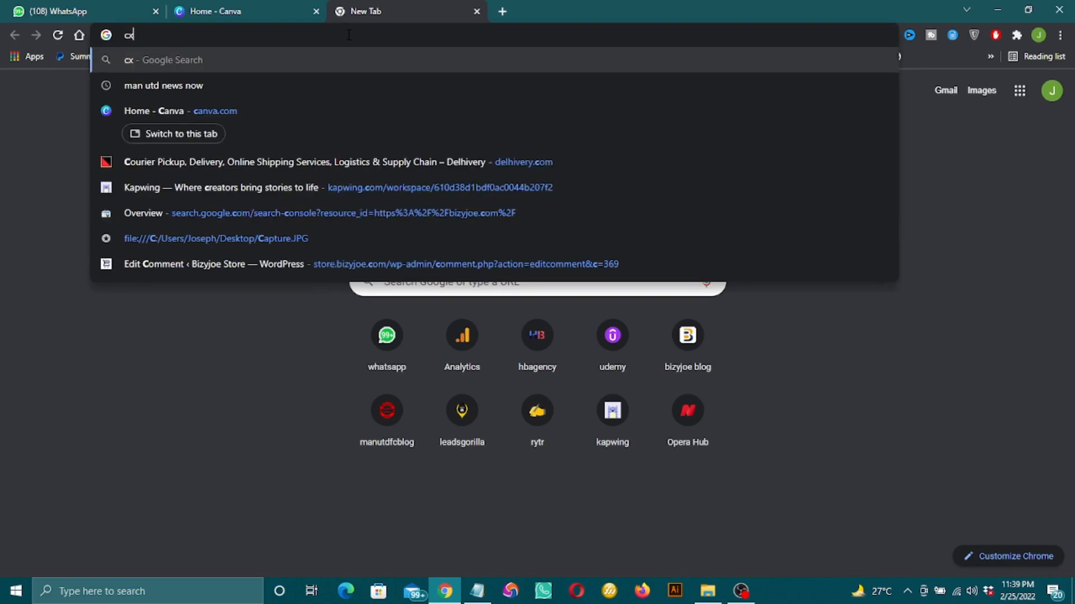
{"action": "key", "text": "BackSpace"}
{"action": "type", "text": "an"}
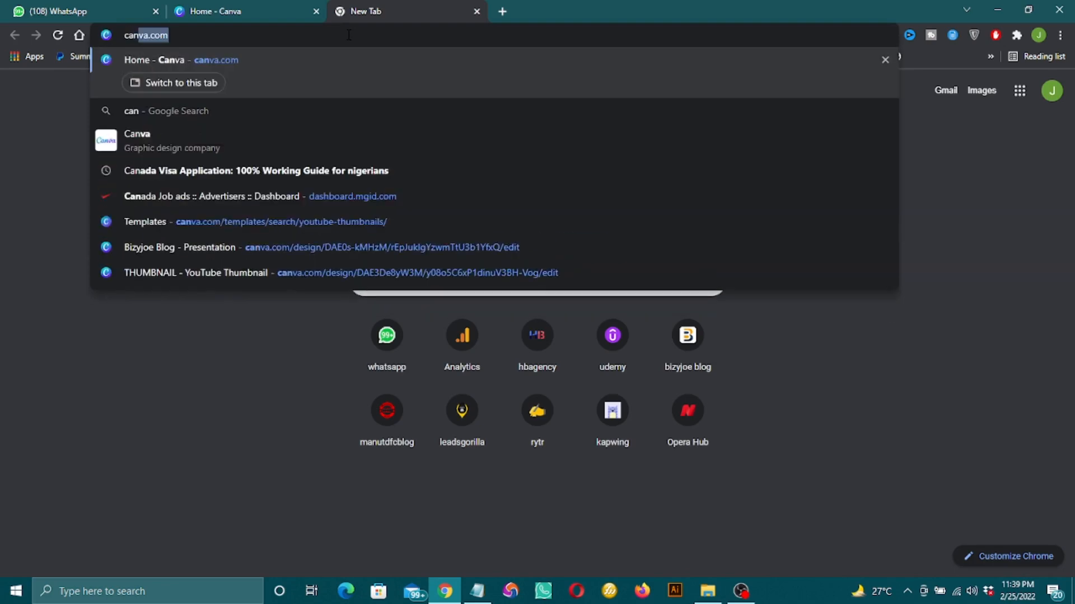
{"action": "type", "text": "va.com"}
{"action": "key", "text": "Return"}
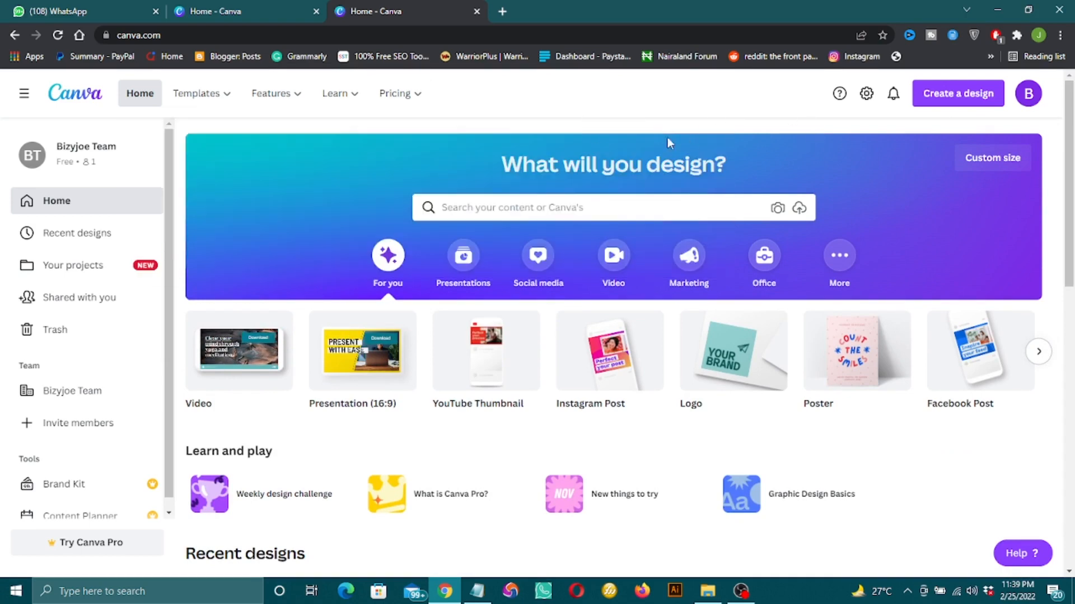
Look through the home page's design types and the full list of recent designs.
{"action": "scroll", "coordinate": [821, 193], "scroll_direction": "down", "scroll_amount": 2}
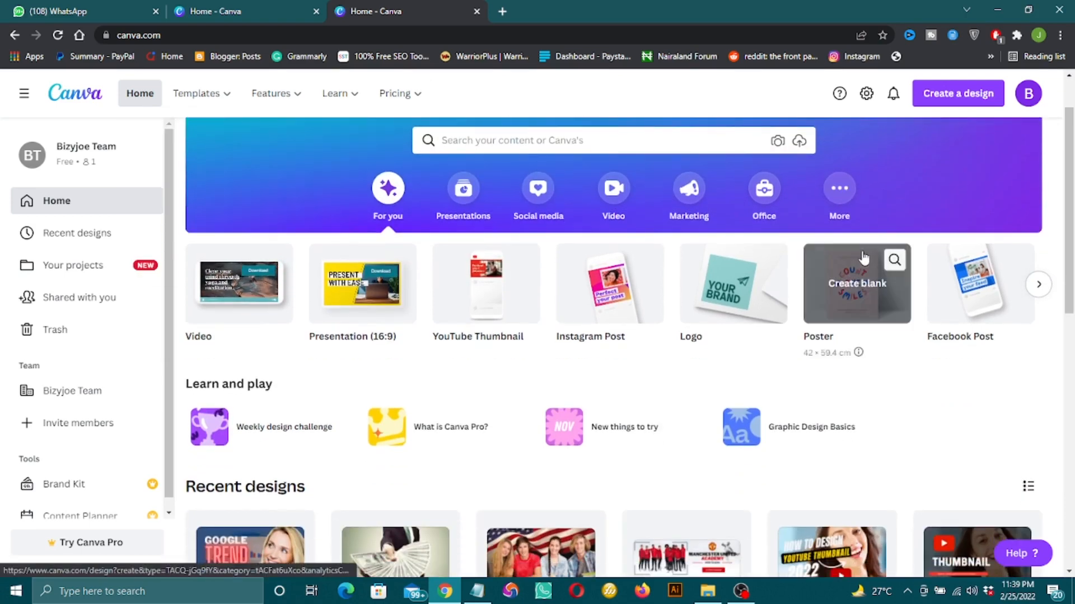
{"action": "scroll", "coordinate": [754, 308], "scroll_direction": "down", "scroll_amount": 2}
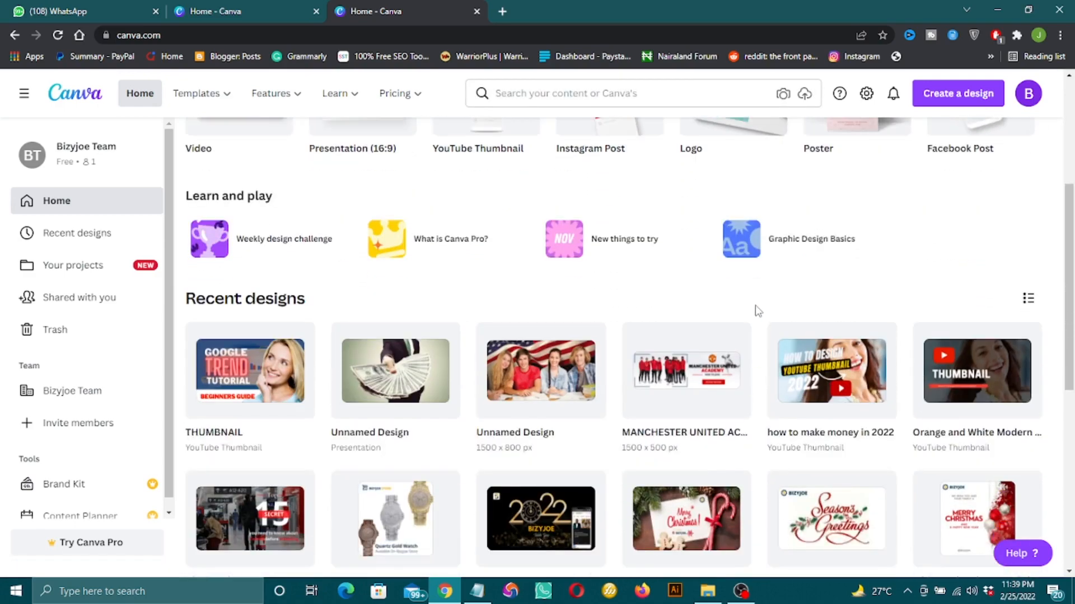
{"action": "scroll", "coordinate": [753, 335], "scroll_direction": "down", "scroll_amount": 3}
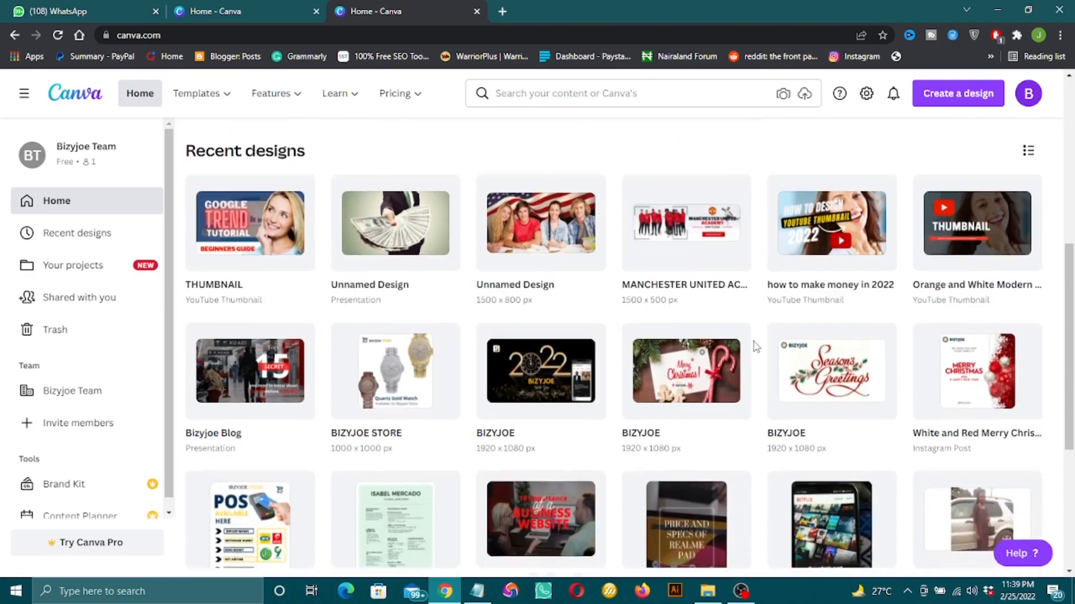
{"action": "scroll", "coordinate": [753, 347], "scroll_direction": "up", "scroll_amount": 5}
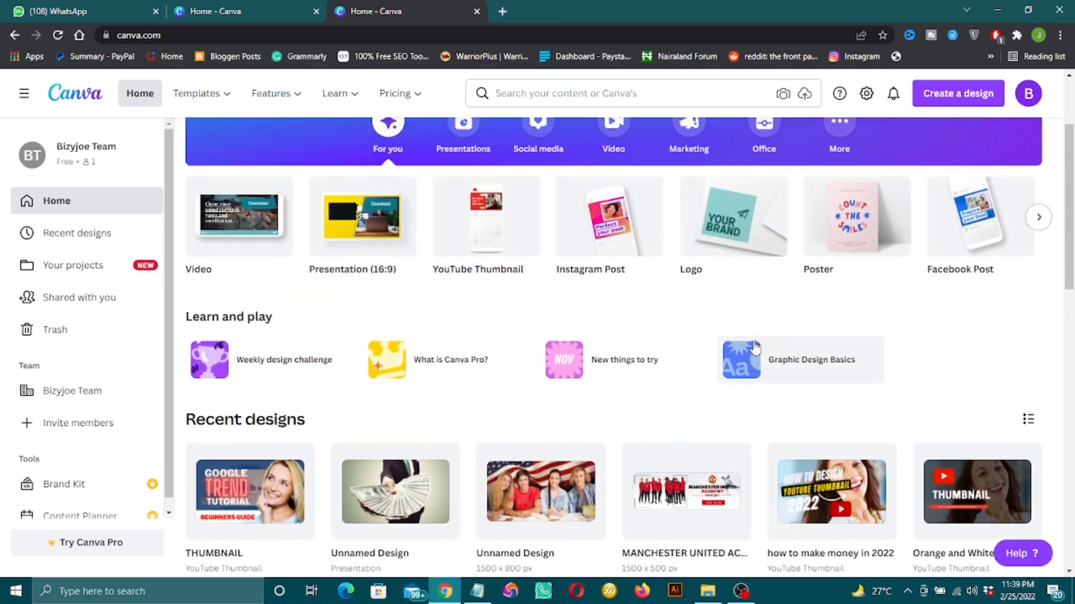
{"action": "scroll", "coordinate": [723, 350], "scroll_direction": "up", "scroll_amount": 1}
{"action": "scroll", "coordinate": [722, 350], "scroll_direction": "up", "scroll_amount": 1}
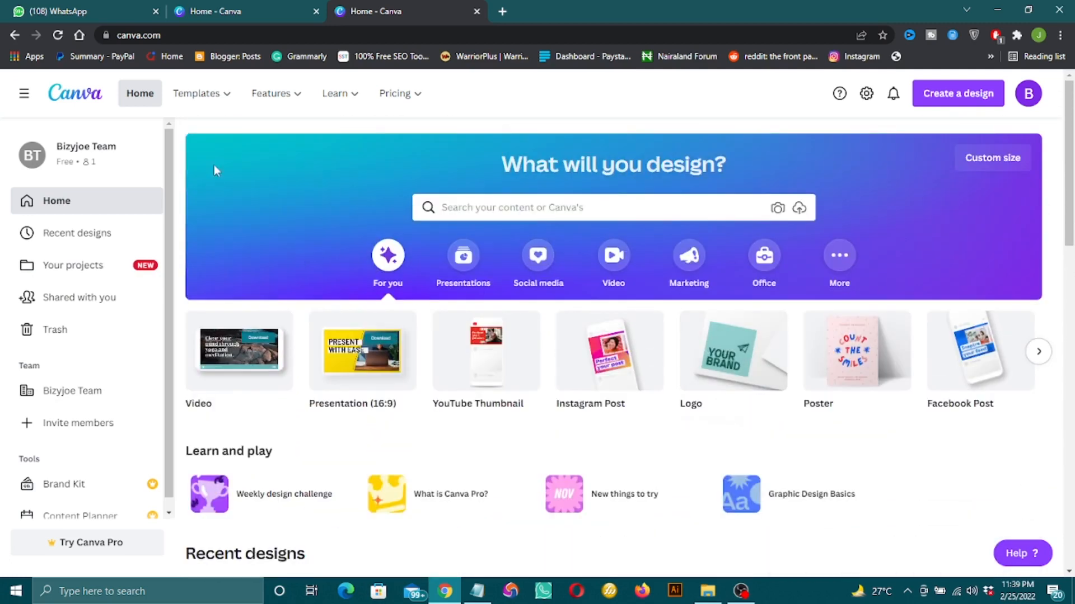
{"action": "scroll", "coordinate": [576, 257], "scroll_direction": "down", "scroll_amount": 2}
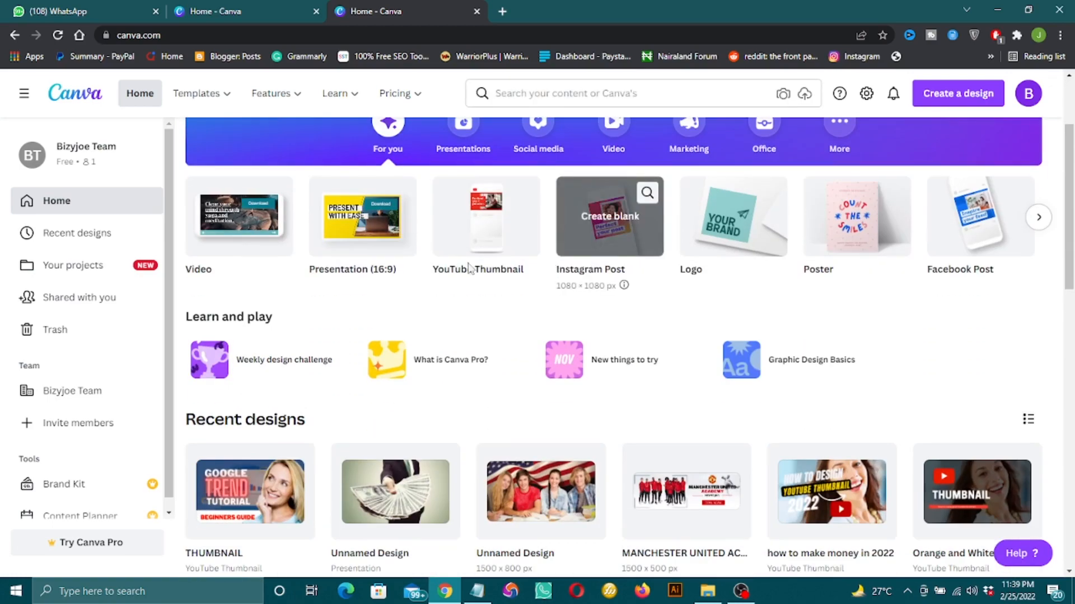
{"action": "scroll", "coordinate": [291, 407], "scroll_direction": "down", "scroll_amount": 4}
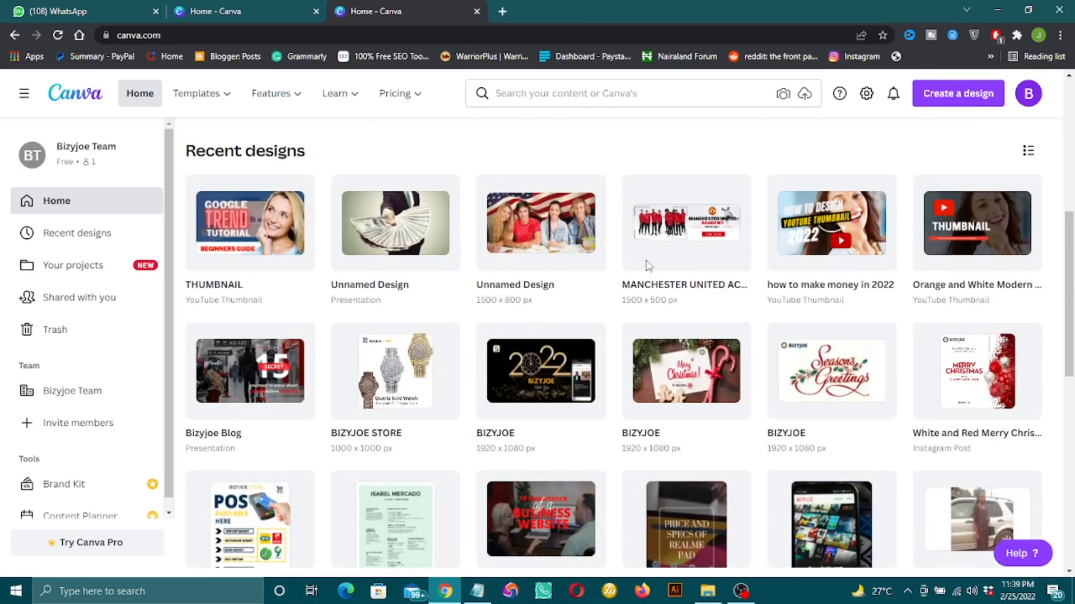
{"action": "scroll", "coordinate": [722, 458], "scroll_direction": "down", "scroll_amount": 2}
{"action": "scroll", "coordinate": [538, 419], "scroll_direction": "down", "scroll_amount": 6}
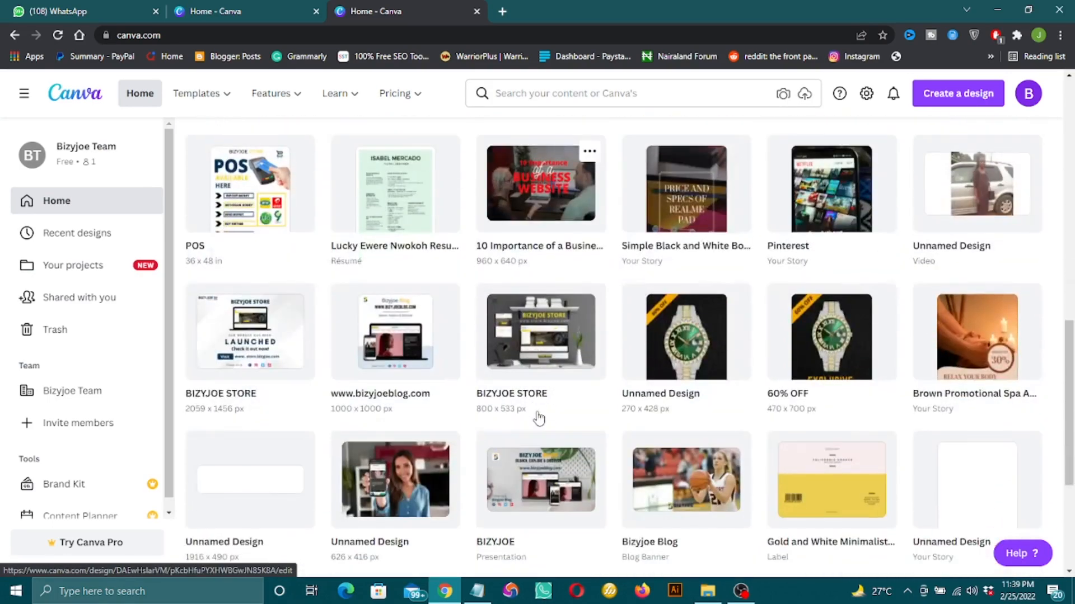
{"action": "scroll", "coordinate": [540, 420], "scroll_direction": "up", "scroll_amount": 5}
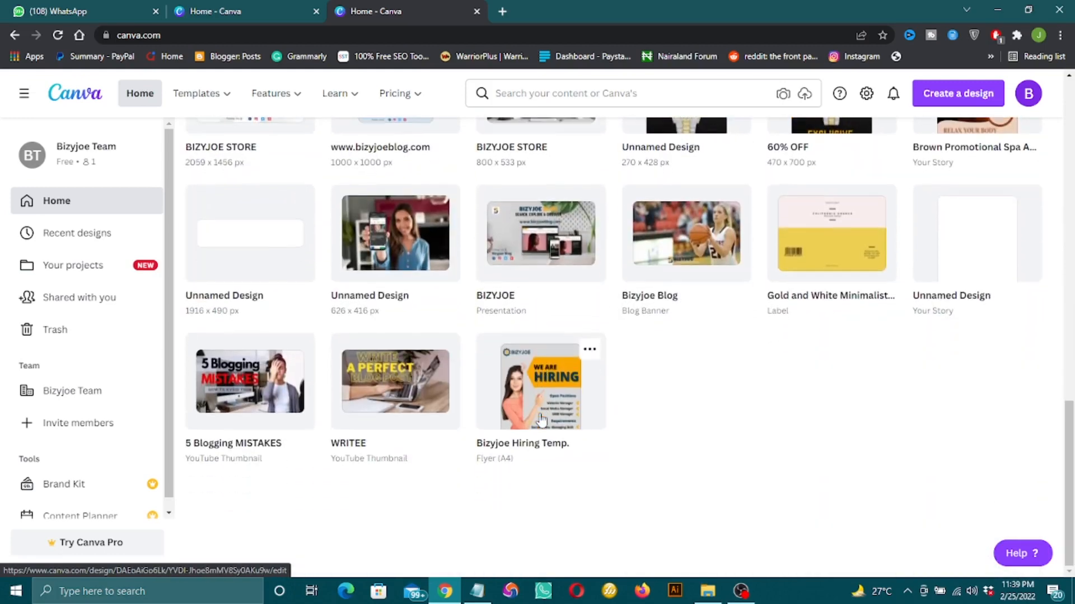
{"action": "scroll", "coordinate": [550, 424], "scroll_direction": "up", "scroll_amount": 10}
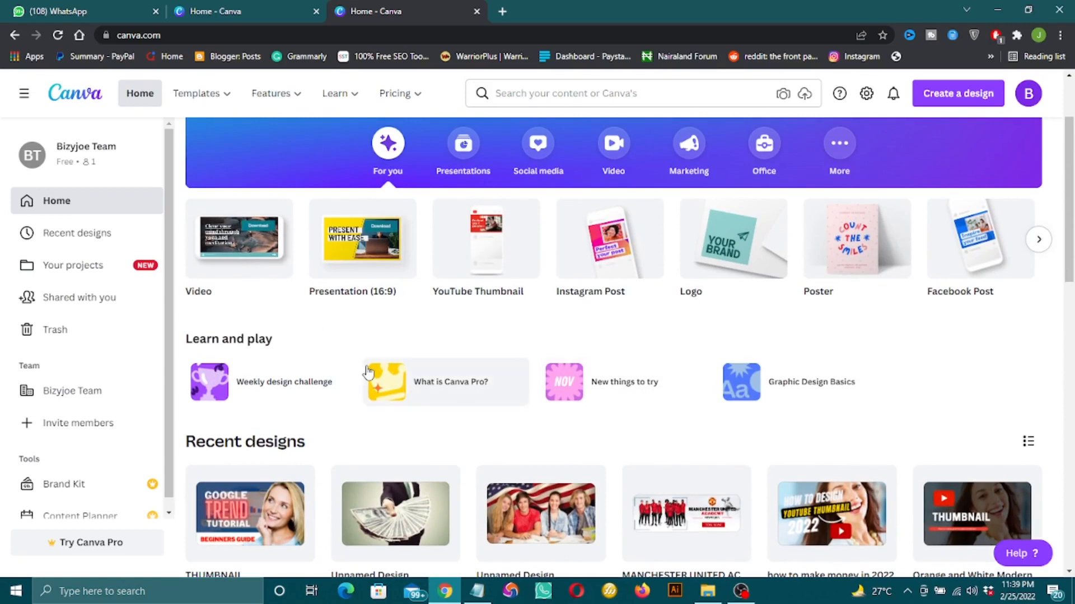
{"action": "mouse_move", "coordinate": [249, 254]}
{"action": "mouse_move", "coordinate": [390, 238]}
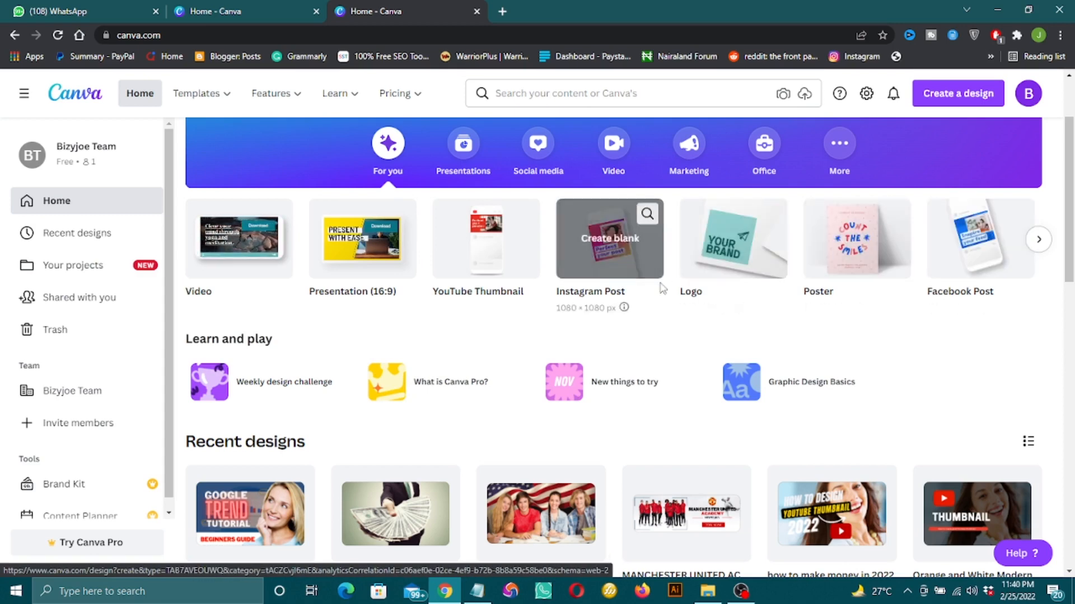
{"action": "scroll", "coordinate": [495, 253], "scroll_direction": "up", "scroll_amount": 2}
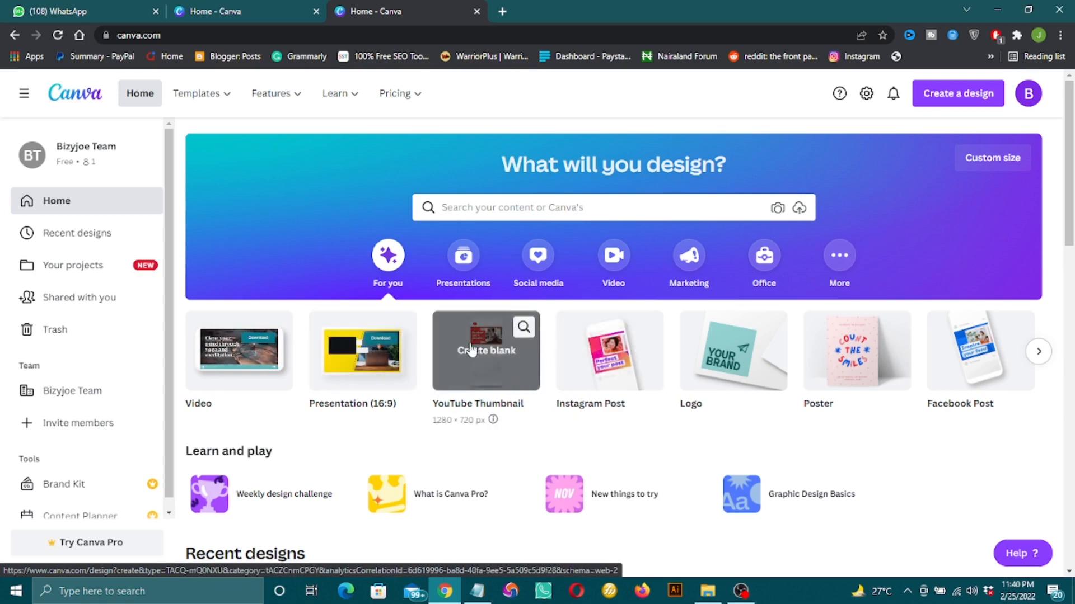
Open the recent YouTube thumbnail design named THUMBNAIL in a new browser tab.
{"action": "scroll", "coordinate": [499, 376], "scroll_direction": "down", "scroll_amount": 5}
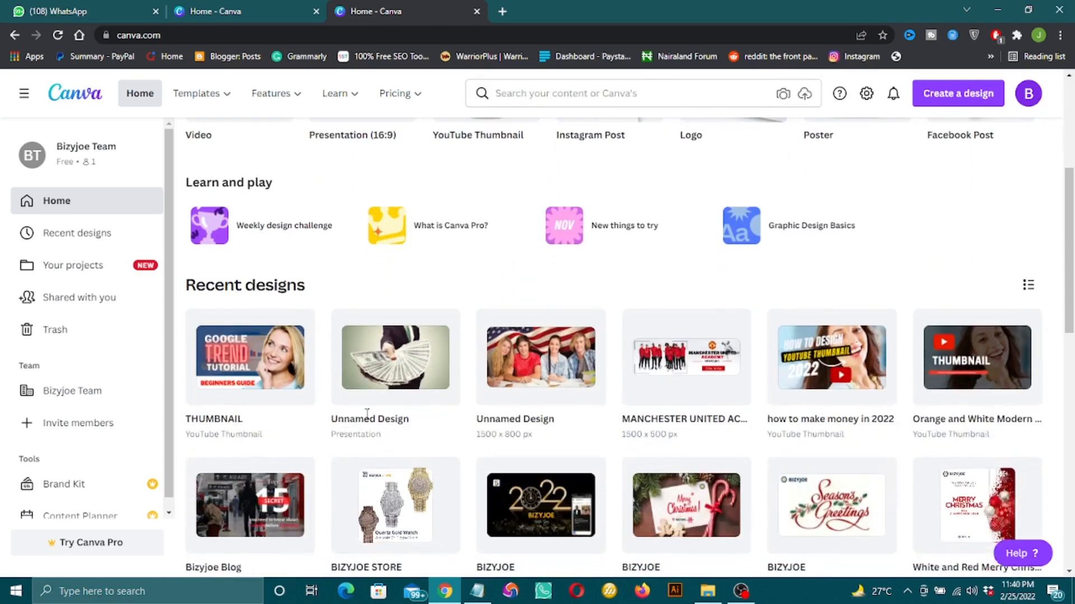
{"action": "scroll", "coordinate": [267, 422], "scroll_direction": "down", "scroll_amount": 3}
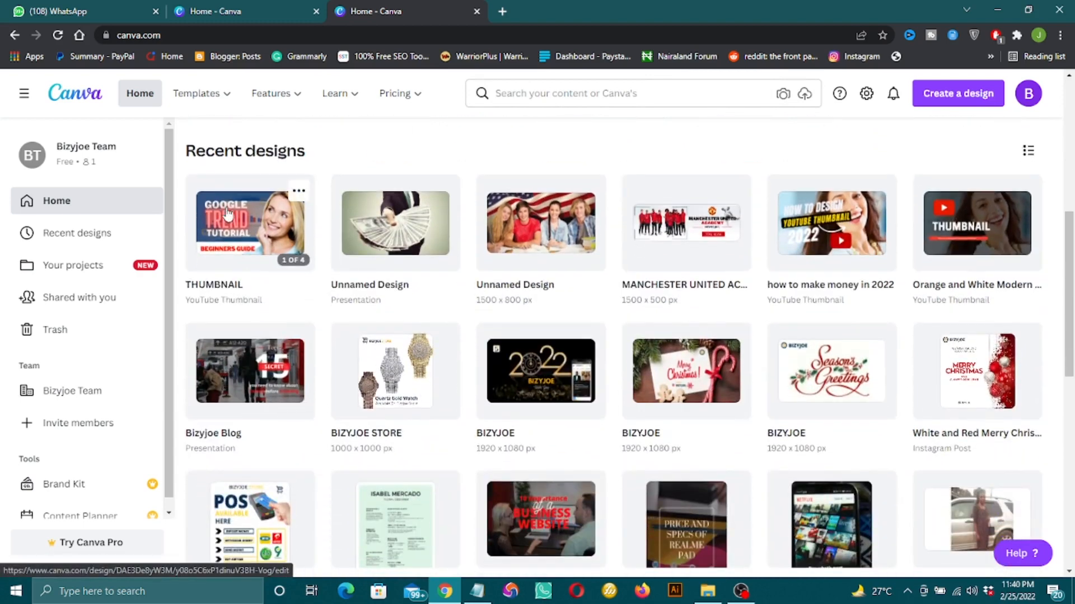
{"action": "right_click", "coordinate": [230, 222]}
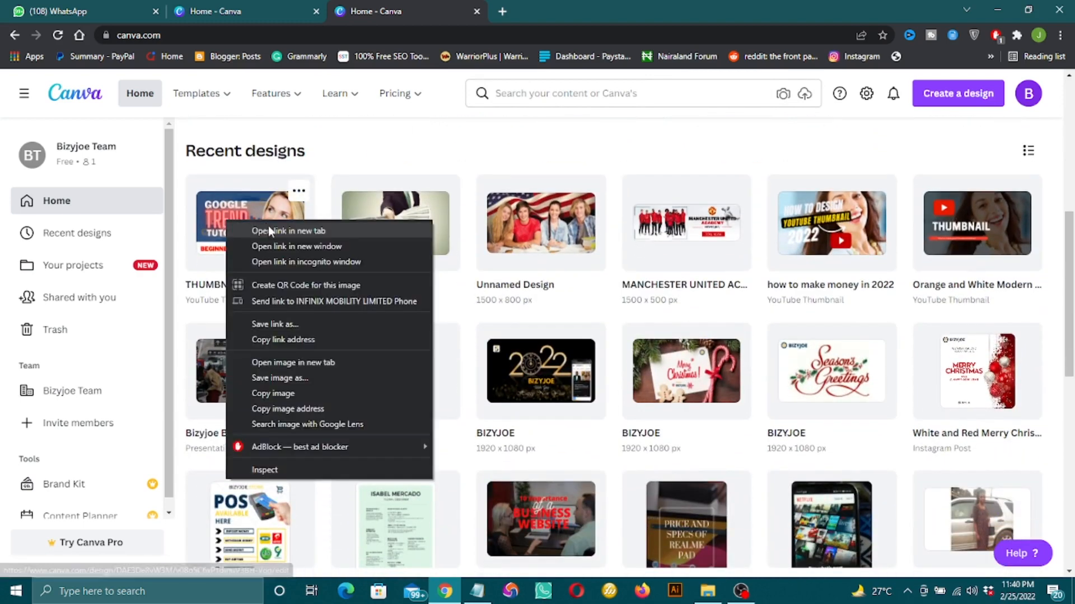
{"action": "left_click", "coordinate": [268, 230]}
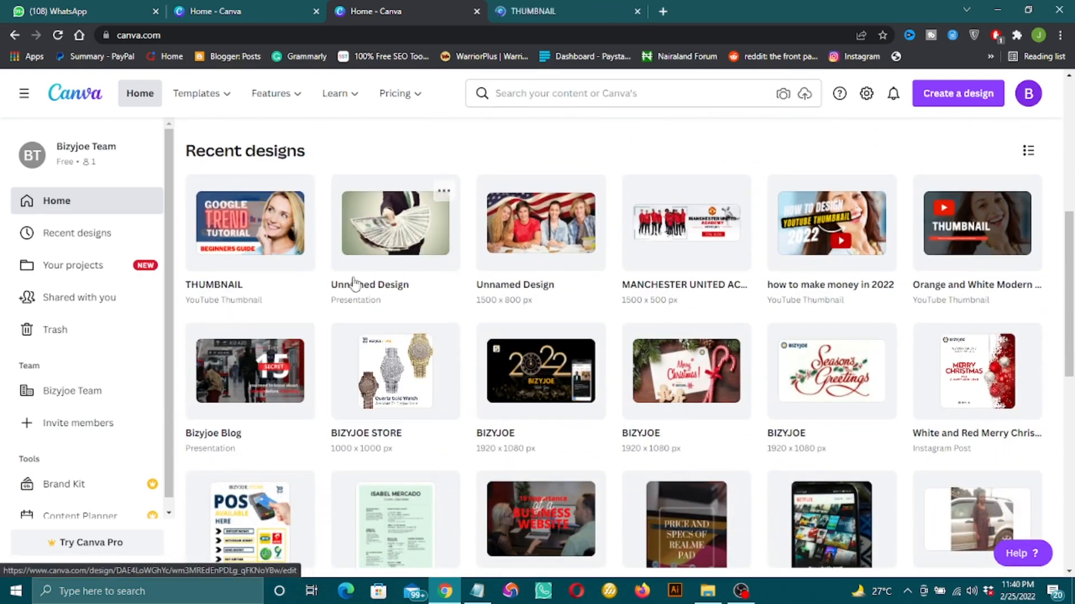
Find the unnamed 270 x 428 px watch design among the recent designs and open it in a new browser tab.
{"action": "scroll", "coordinate": [291, 320], "scroll_direction": "down", "scroll_amount": 3}
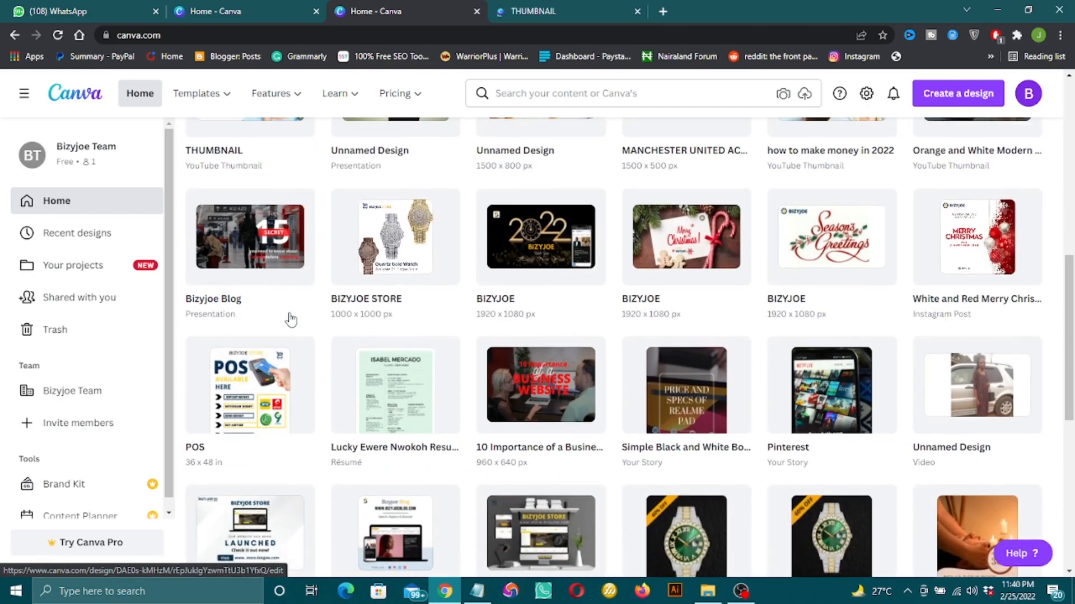
{"action": "scroll", "coordinate": [291, 322], "scroll_direction": "down", "scroll_amount": 2}
{"action": "scroll", "coordinate": [644, 333], "scroll_direction": "down", "scroll_amount": 3}
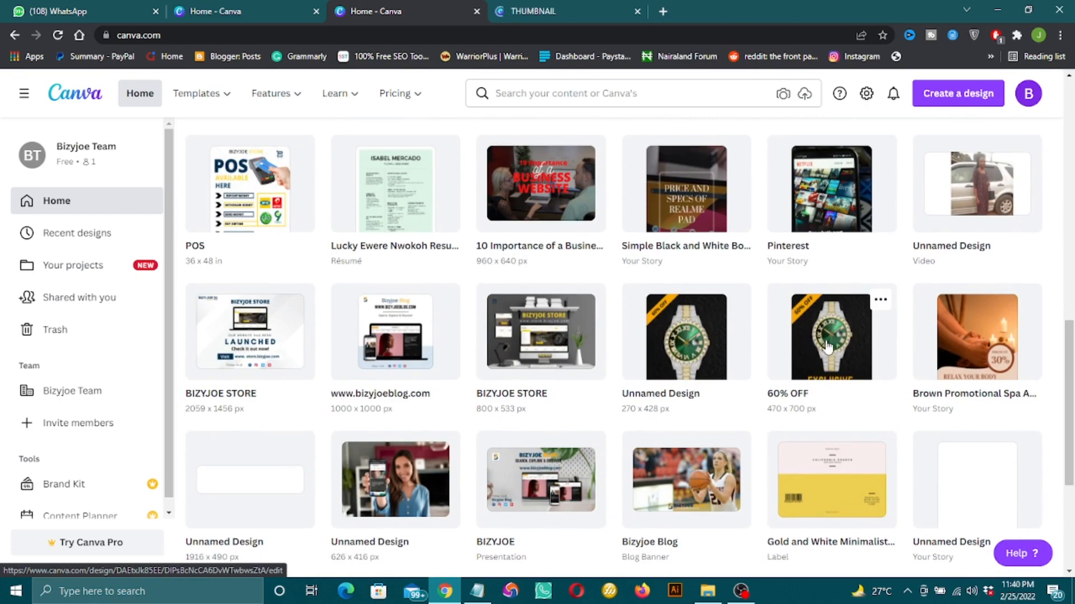
{"action": "scroll", "coordinate": [827, 347], "scroll_direction": "down", "scroll_amount": 1}
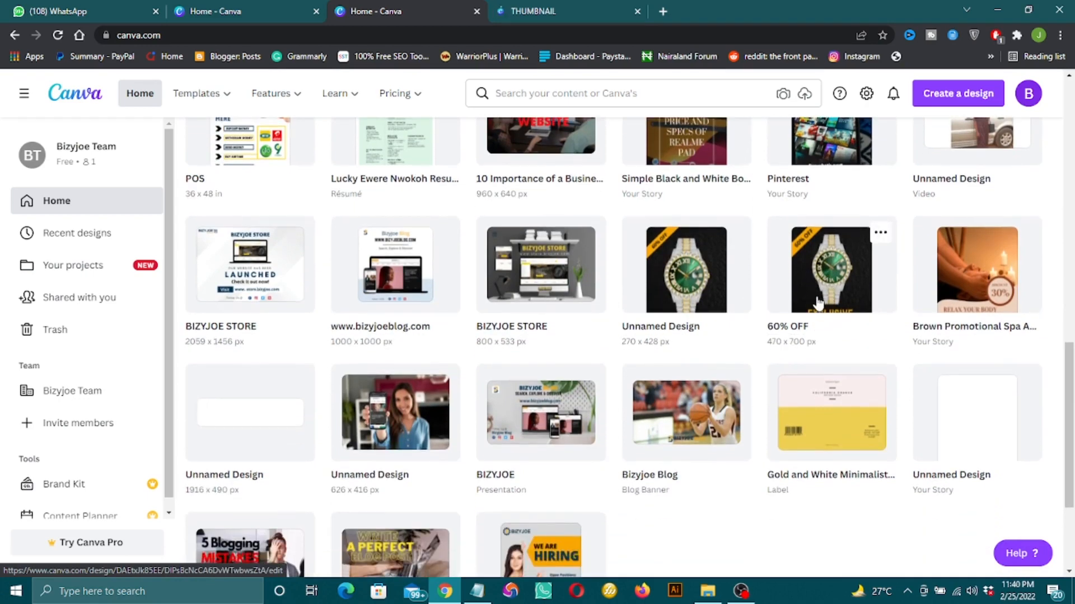
{"action": "scroll", "coordinate": [817, 302], "scroll_direction": "down", "scroll_amount": 1}
{"action": "scroll", "coordinate": [811, 305], "scroll_direction": "up", "scroll_amount": 1}
{"action": "right_click", "coordinate": [679, 275]}
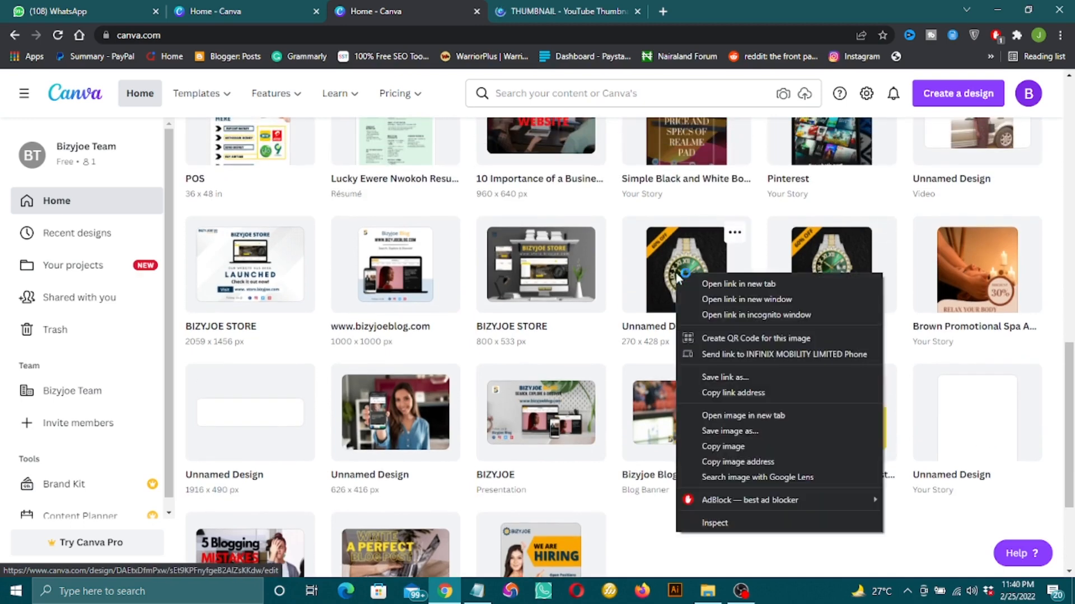
{"action": "left_click", "coordinate": [719, 282]}
Review all pages of the opened THUMBNAIL design, and view the 270 × 428 px watch advert design.
{"action": "scroll", "coordinate": [492, 321], "scroll_direction": "down", "scroll_amount": 3}
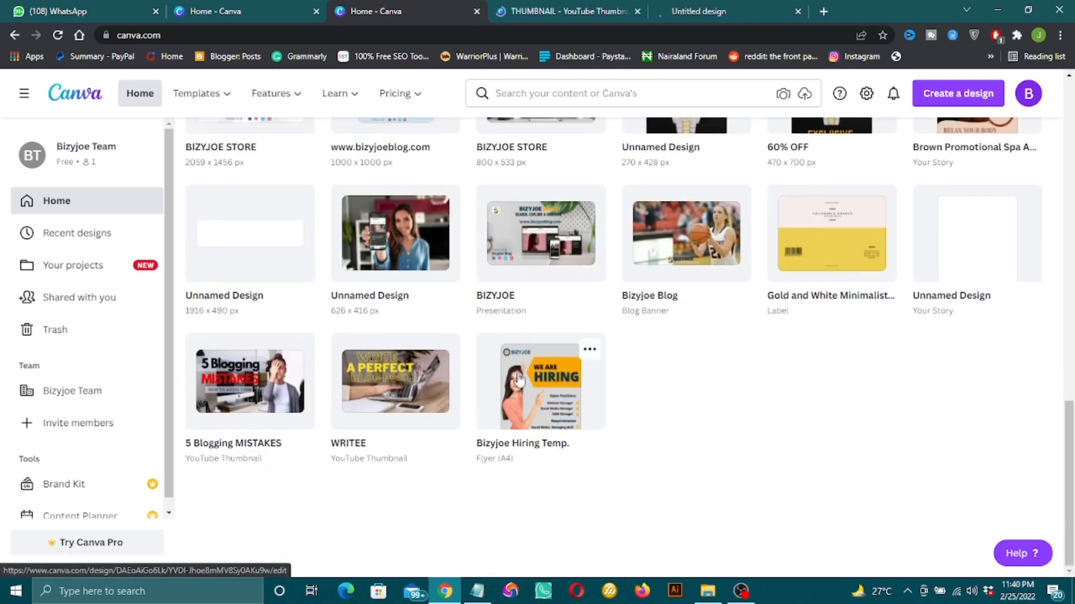
{"action": "scroll", "coordinate": [540, 397], "scroll_direction": "up", "scroll_amount": 10}
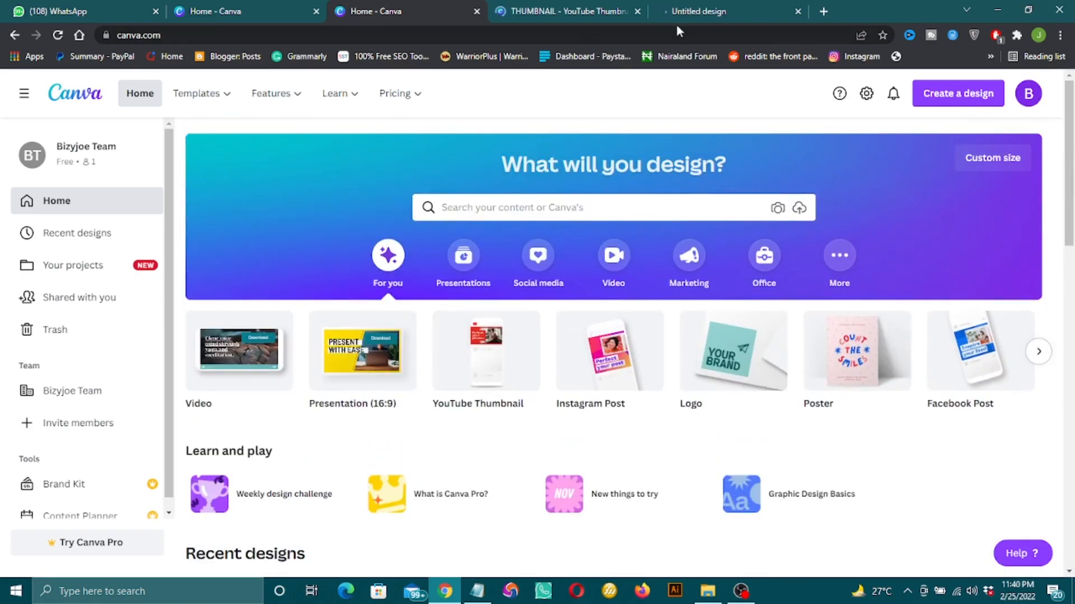
{"action": "left_click", "coordinate": [558, 11]}
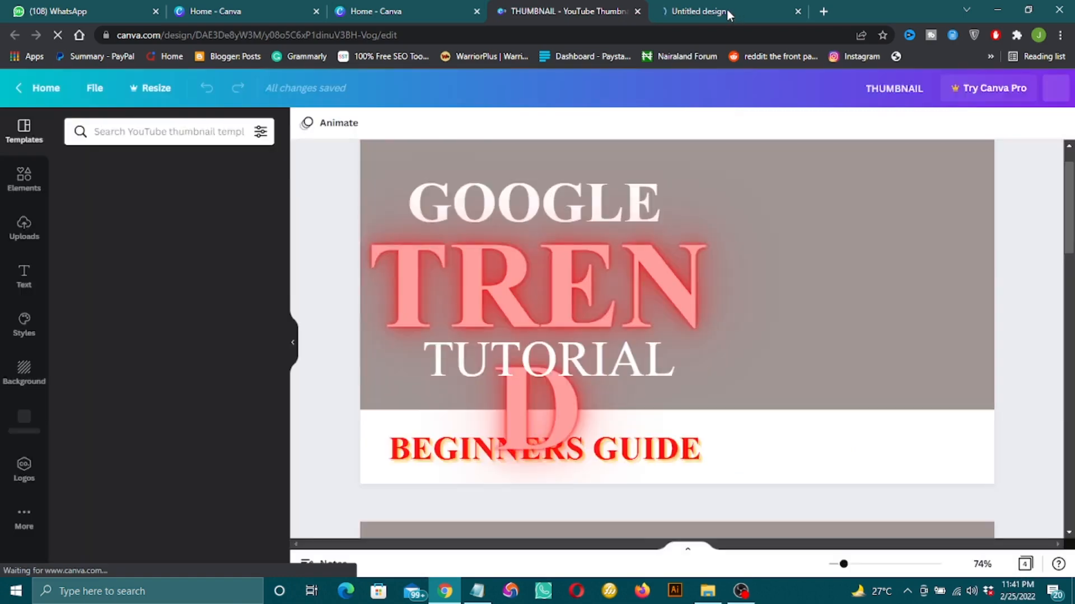
{"action": "left_click", "coordinate": [727, 10]}
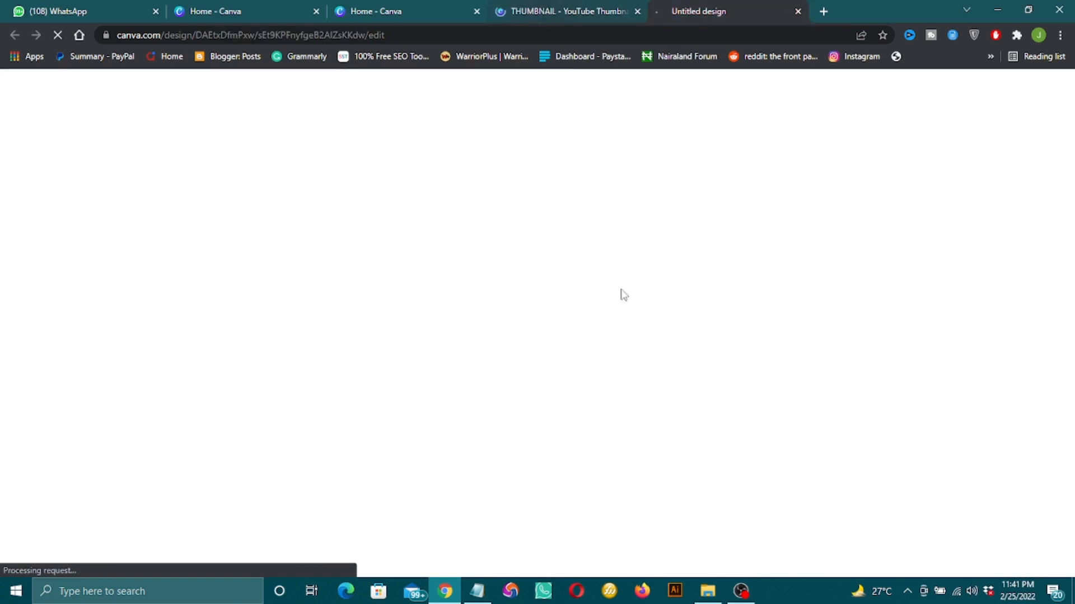
{"action": "key", "text": "ctrl+shift+Tab"}
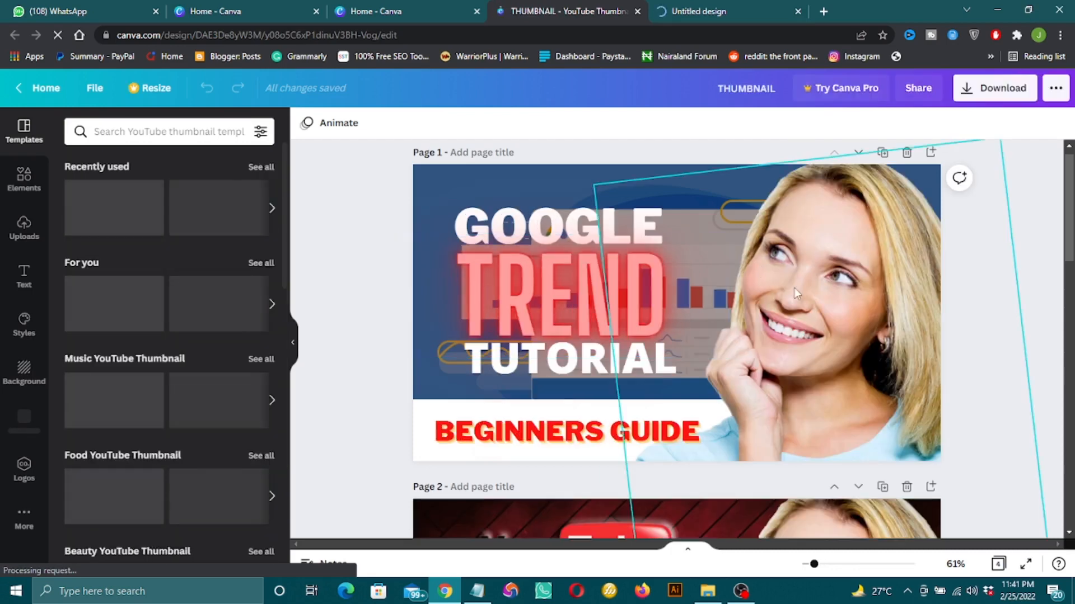
{"action": "scroll", "coordinate": [697, 271], "scroll_direction": "down", "scroll_amount": 3}
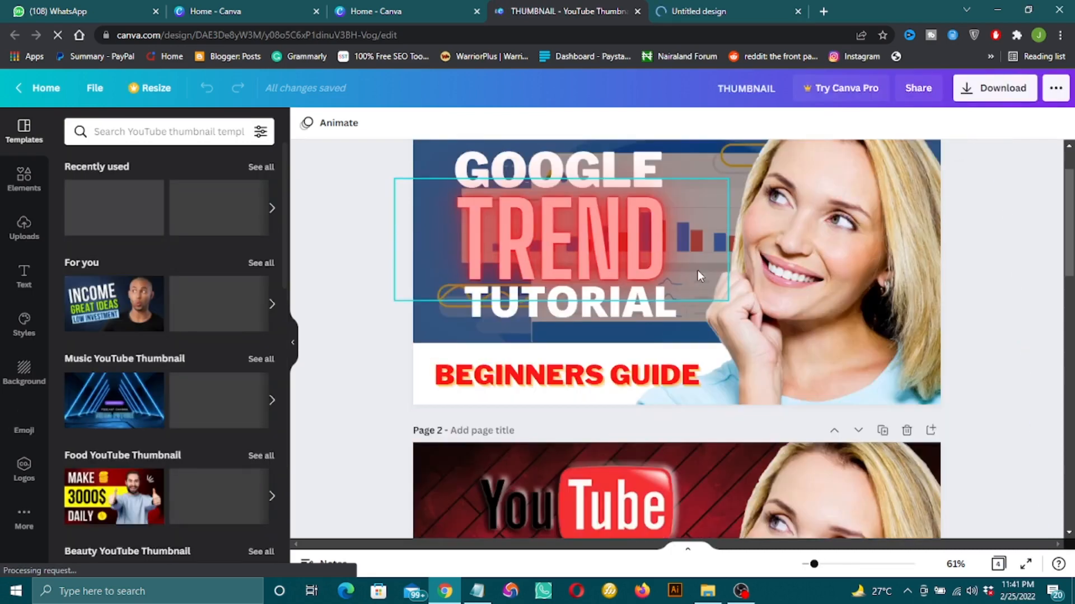
{"action": "scroll", "coordinate": [722, 357], "scroll_direction": "down", "scroll_amount": 4}
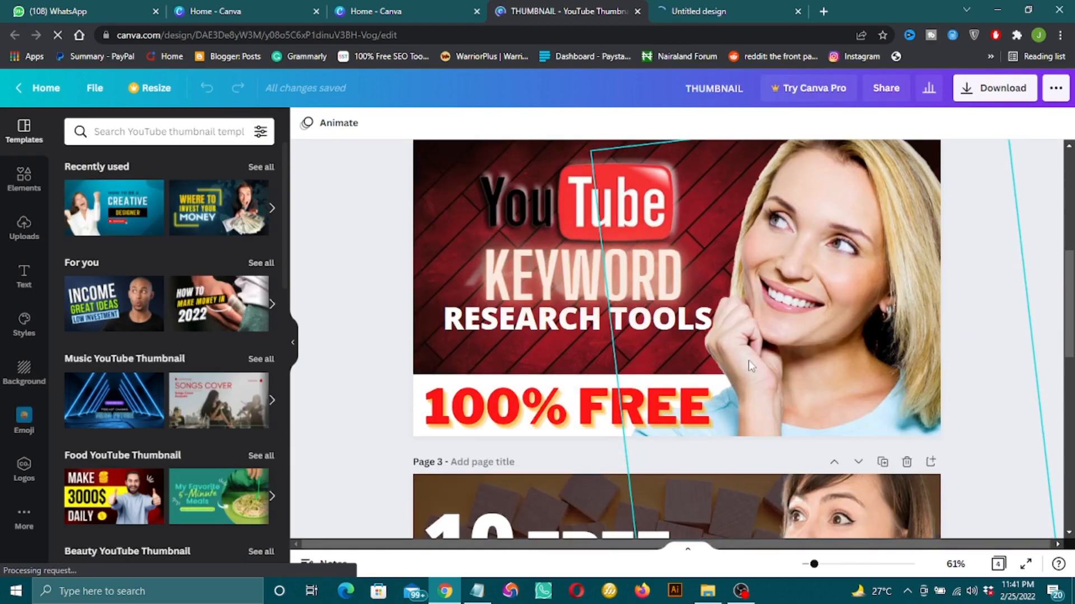
{"action": "scroll", "coordinate": [731, 394], "scroll_direction": "down", "scroll_amount": 5}
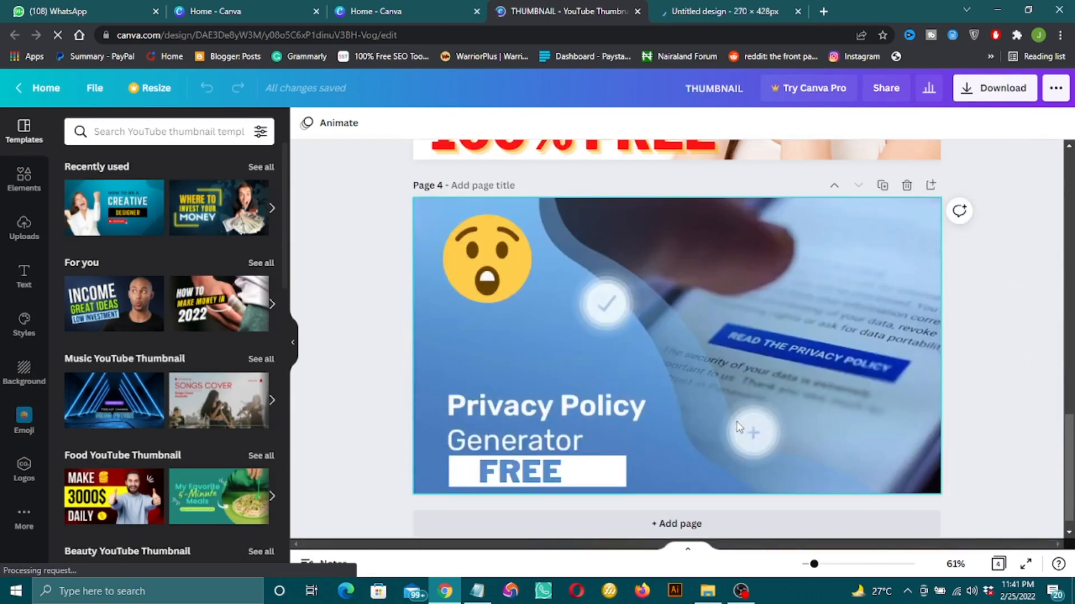
{"action": "scroll", "coordinate": [738, 426], "scroll_direction": "up", "scroll_amount": 10}
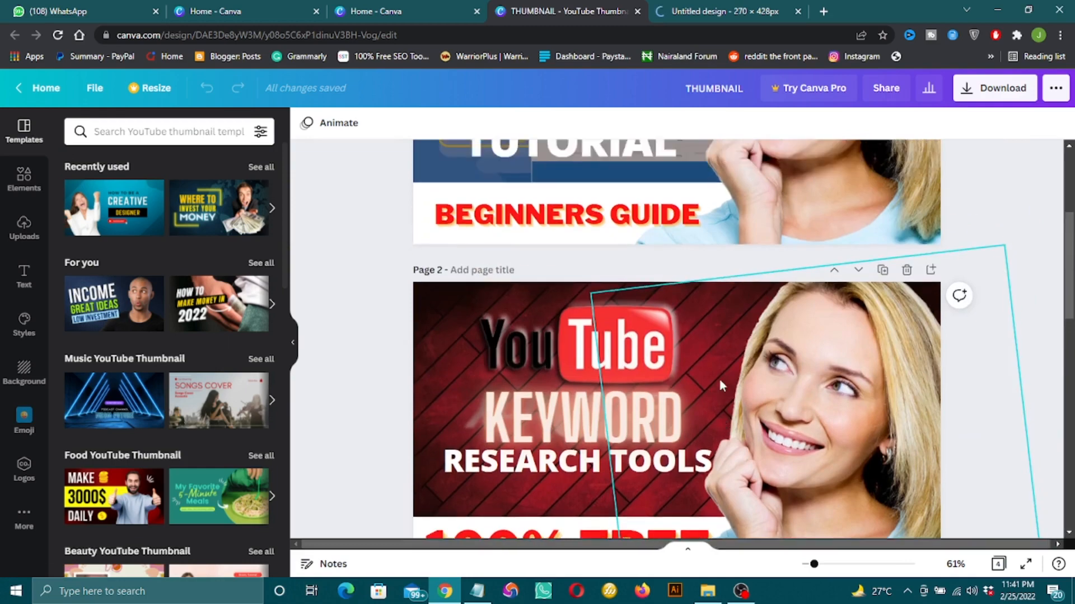
{"action": "scroll", "coordinate": [618, 224], "scroll_direction": "up", "scroll_amount": 3}
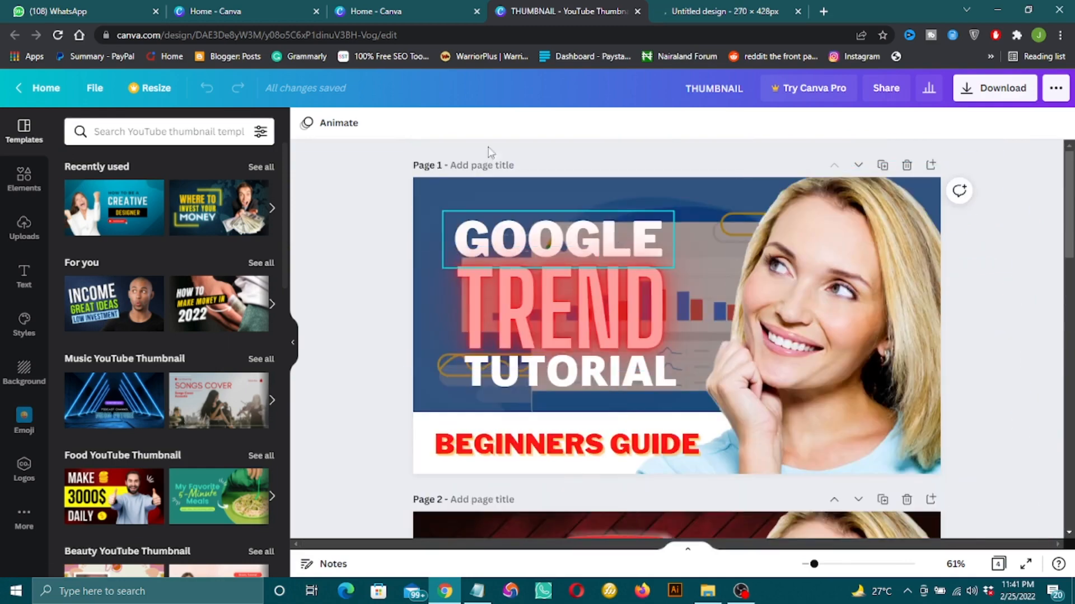
{"action": "left_click", "coordinate": [740, 11]}
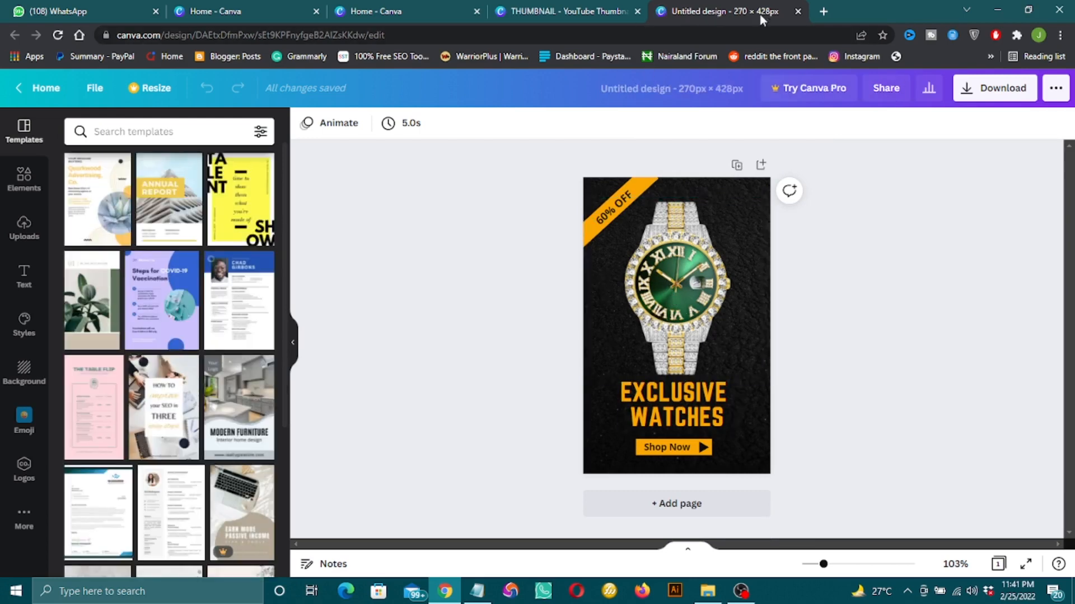
Close the browser tabs of the watch advert and THUMBNAIL designs to return to the home page.
{"action": "left_click", "coordinate": [798, 11]}
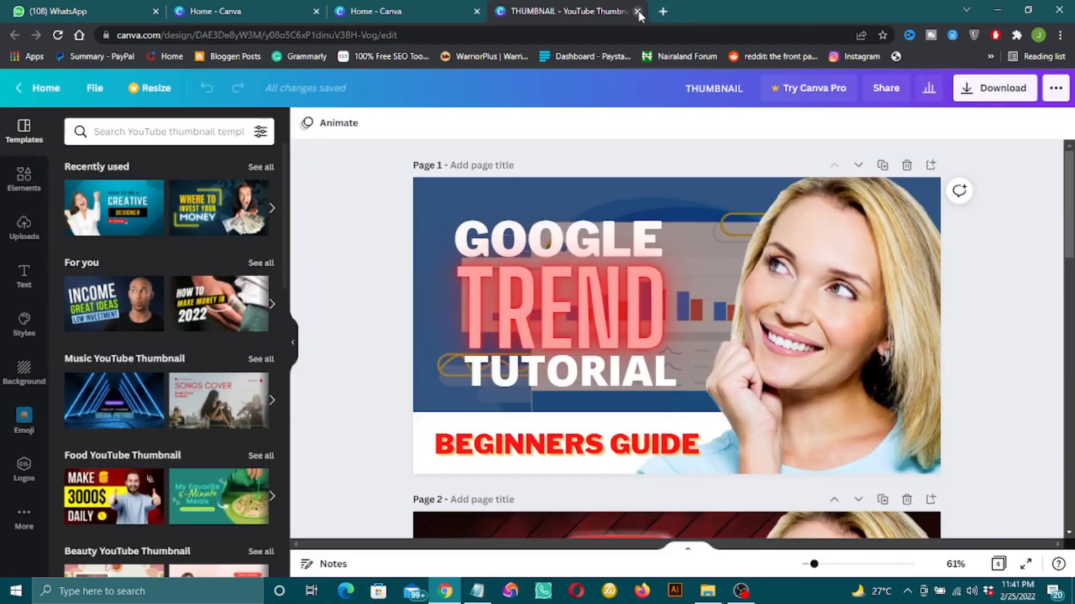
{"action": "left_click", "coordinate": [637, 12]}
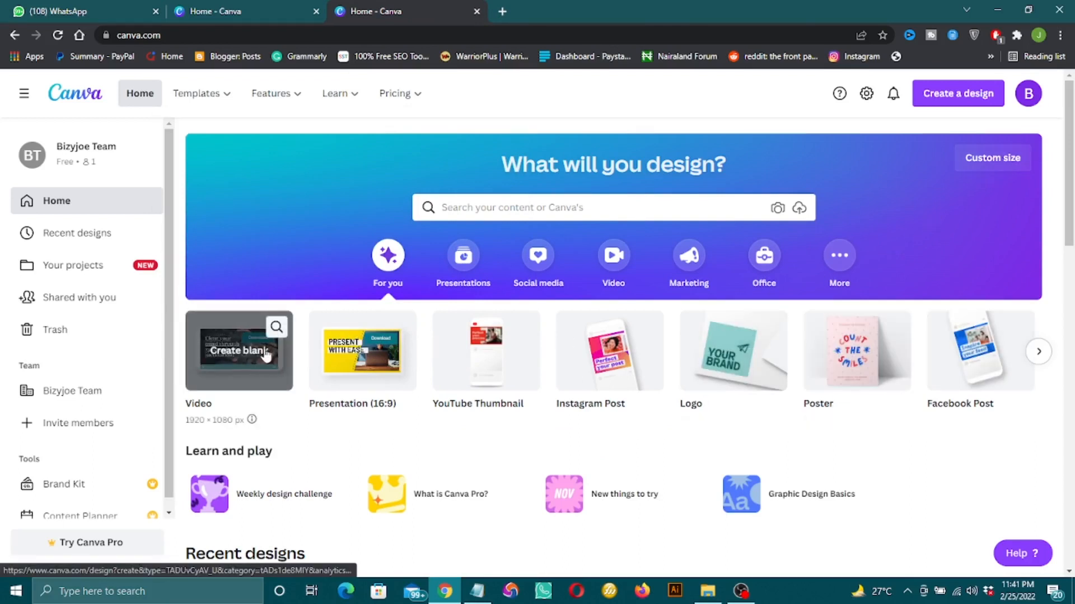
{"action": "mouse_move", "coordinate": [361, 369]}
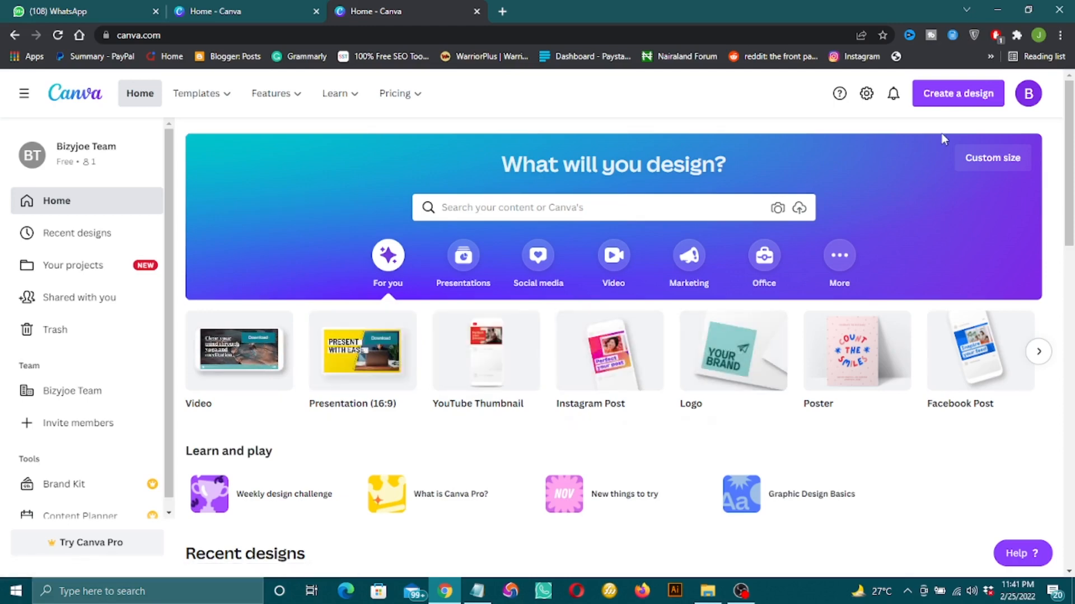
Create a new custom-size design 1000 px wide and 450 px high and glance through its suggested templates.
{"action": "left_click", "coordinate": [992, 160]}
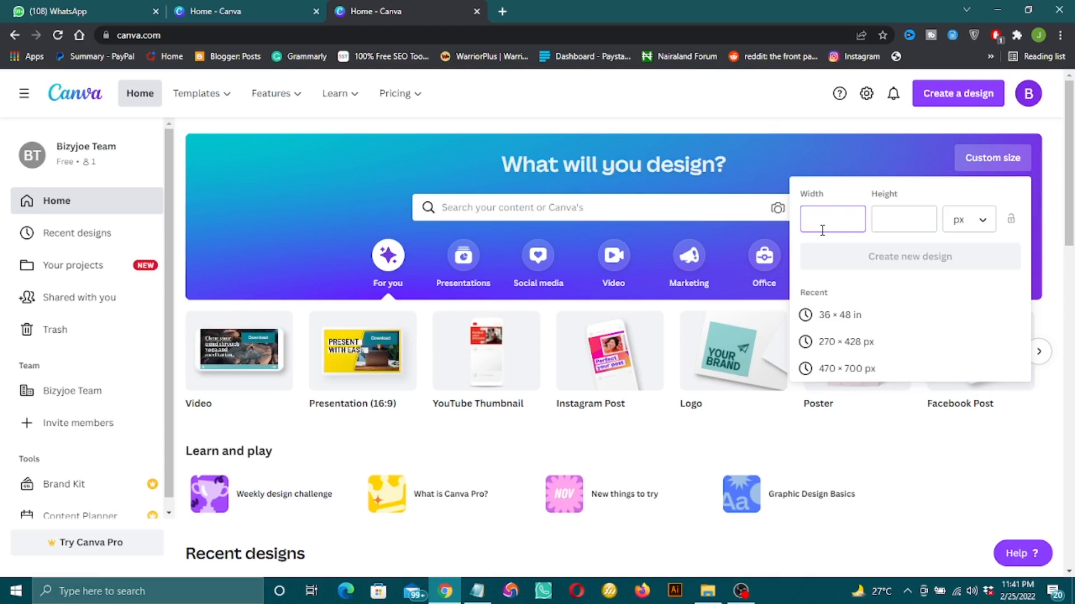
{"action": "type", "text": "100"}
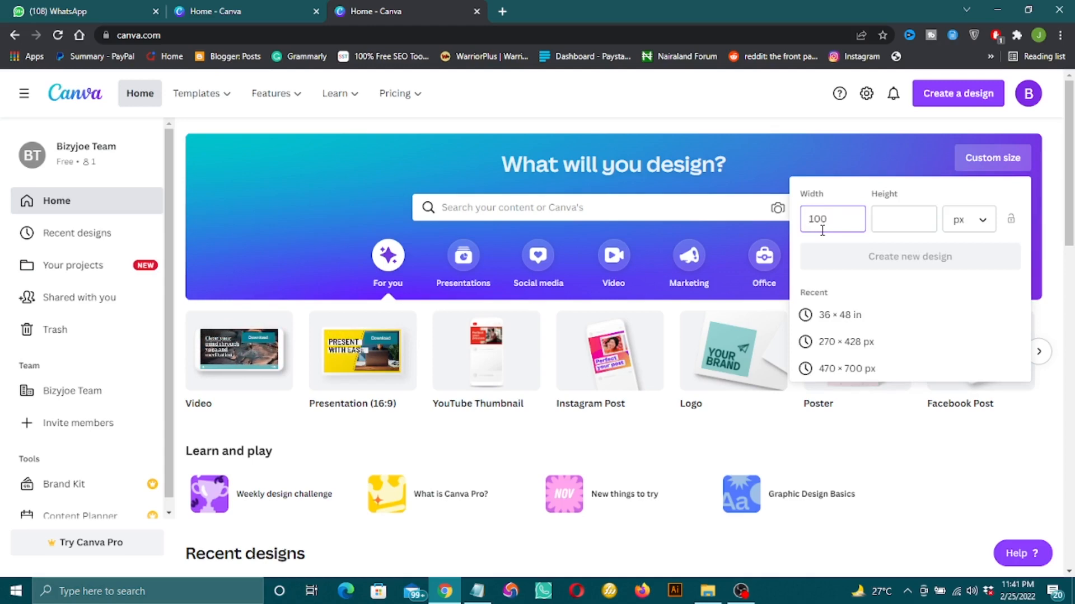
{"action": "type", "text": "0"}
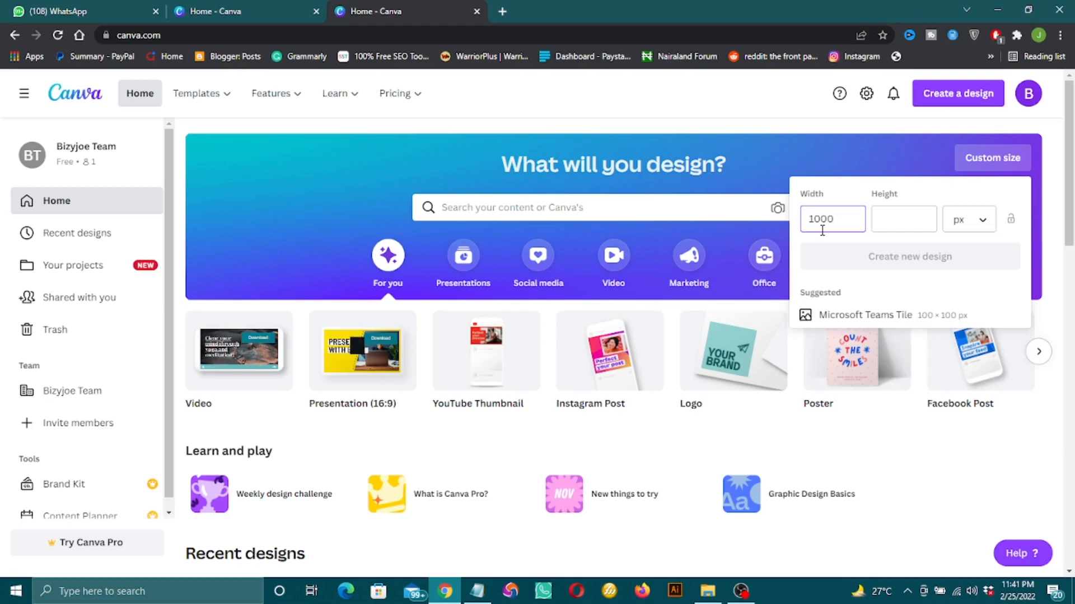
{"action": "left_click", "coordinate": [900, 220]}
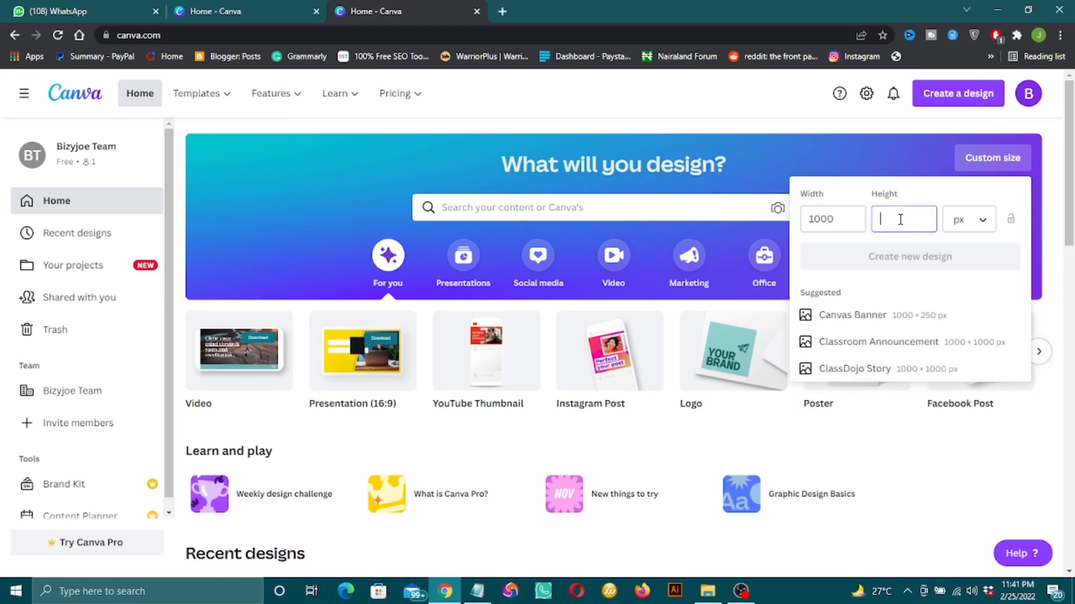
{"action": "type", "text": "480"}
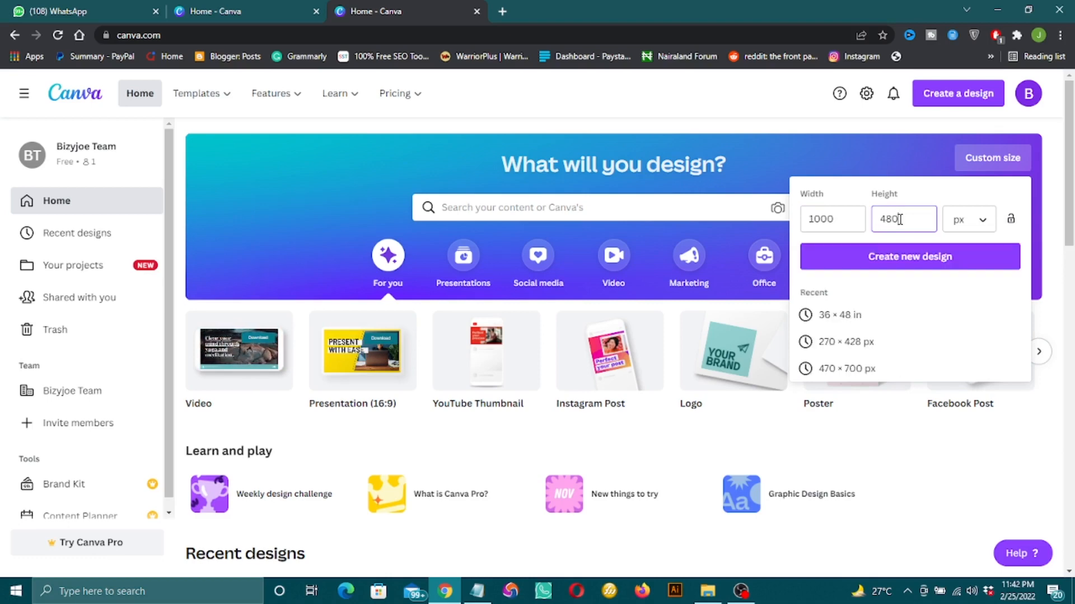
{"action": "key", "text": "BackSpace"}
{"action": "key", "text": "BackSpace"}
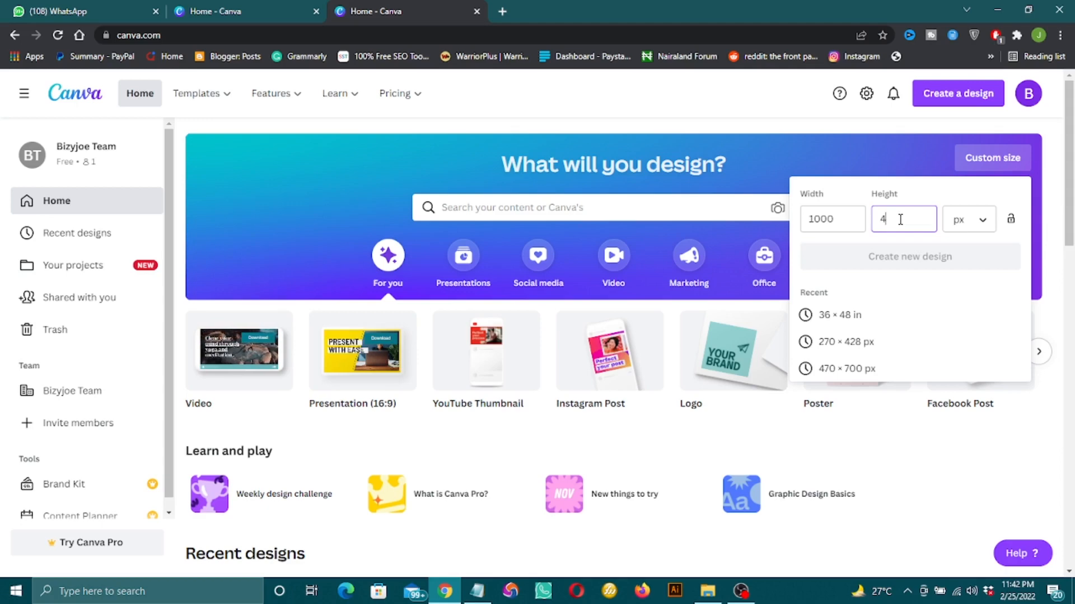
{"action": "type", "text": "50"}
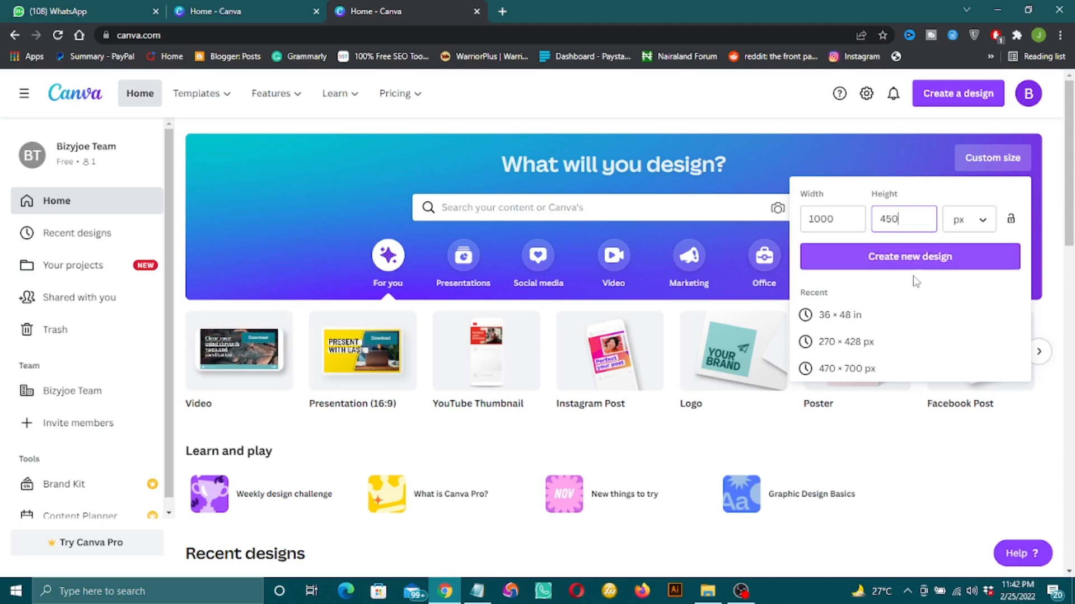
{"action": "scroll", "coordinate": [896, 302], "scroll_direction": "down", "scroll_amount": 2}
{"action": "scroll", "coordinate": [929, 306], "scroll_direction": "up", "scroll_amount": 2}
{"action": "scroll", "coordinate": [929, 307], "scroll_direction": "up", "scroll_amount": 1}
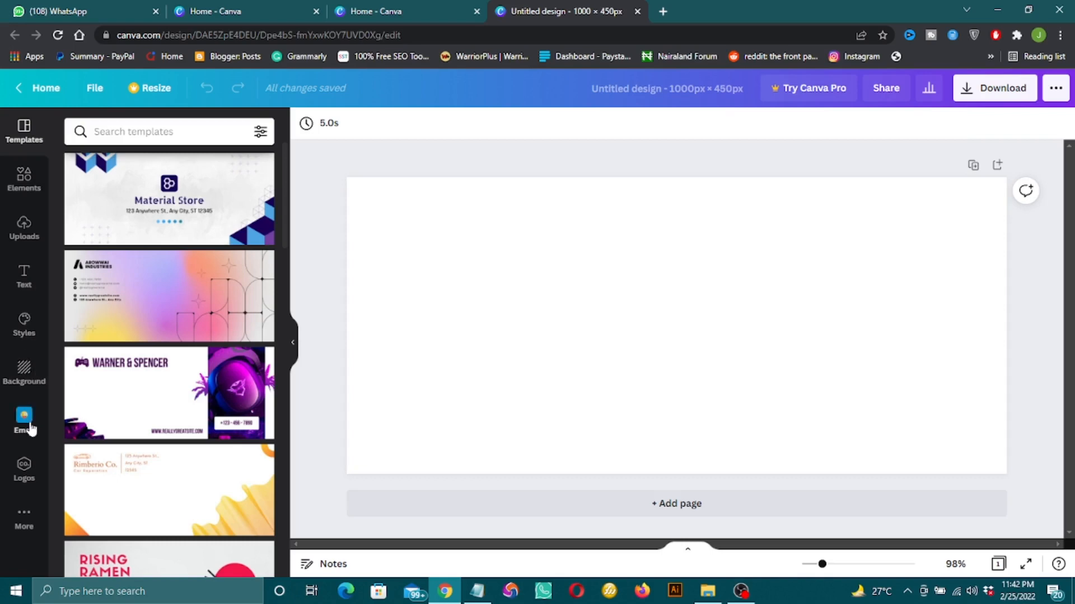
Show the uploaded media and browse the Desktop files available for upload, without choosing a file.
{"action": "left_click", "coordinate": [24, 224]}
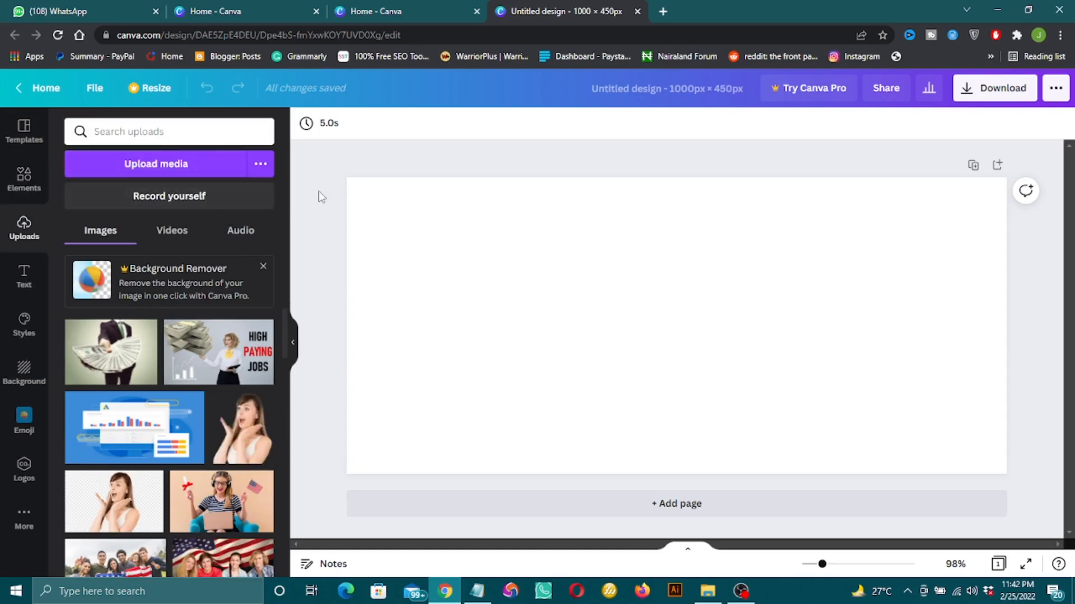
{"action": "left_click", "coordinate": [186, 169]}
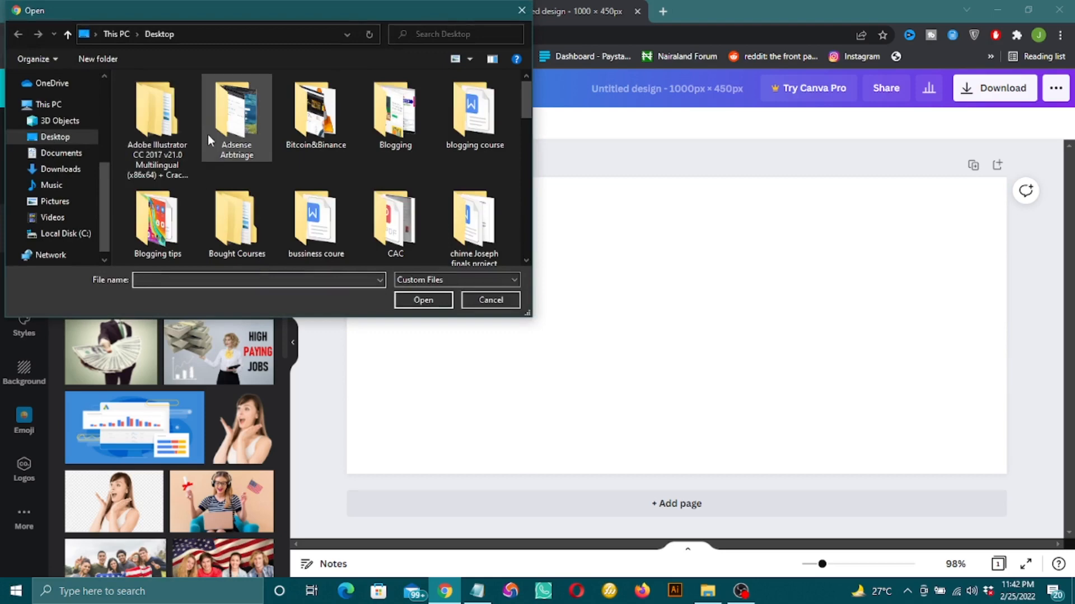
{"action": "scroll", "coordinate": [209, 140], "scroll_direction": "down", "scroll_amount": 10}
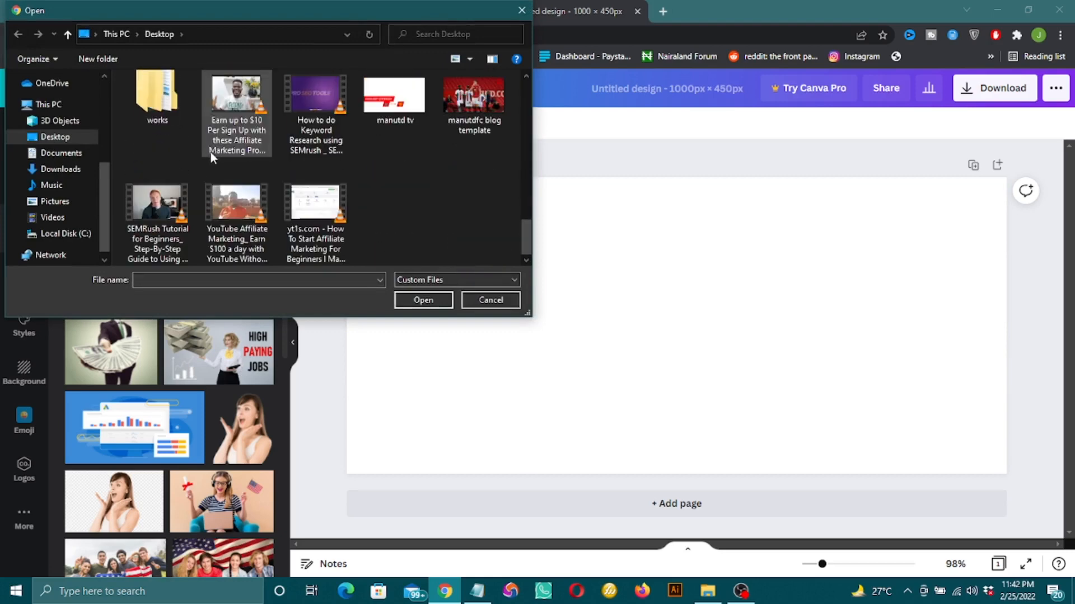
{"action": "scroll", "coordinate": [319, 223], "scroll_direction": "up", "scroll_amount": 3}
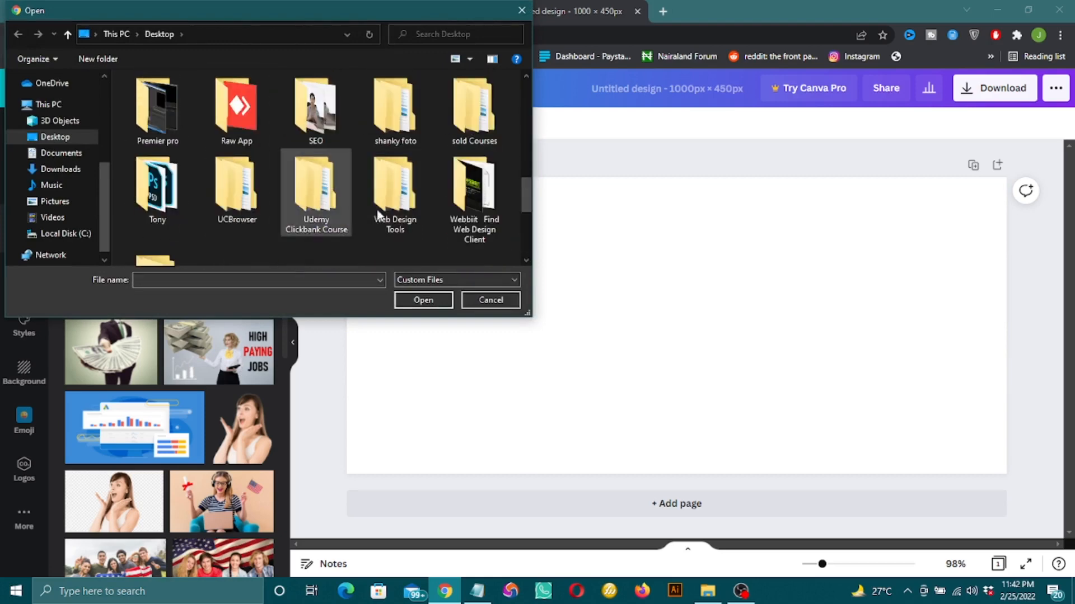
{"action": "scroll", "coordinate": [378, 214], "scroll_direction": "down", "scroll_amount": 3}
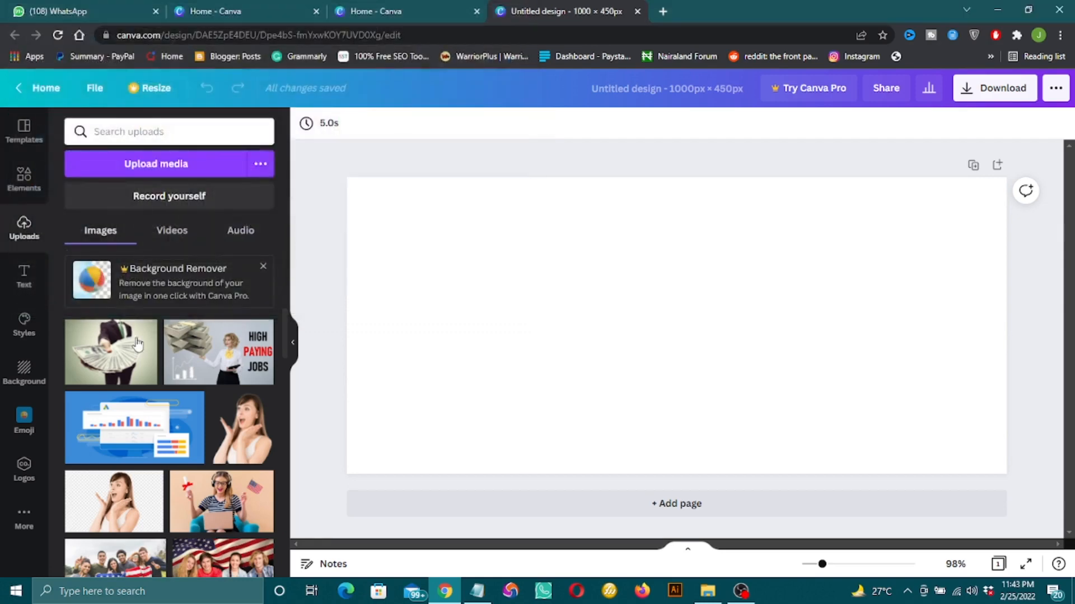
Look through the uploaded images for the BIZYJOE Store logo.
{"action": "scroll", "coordinate": [140, 345], "scroll_direction": "down", "scroll_amount": 6}
{"action": "scroll", "coordinate": [140, 345], "scroll_direction": "up", "scroll_amount": 3}
{"action": "scroll", "coordinate": [141, 351], "scroll_direction": "down", "scroll_amount": 8}
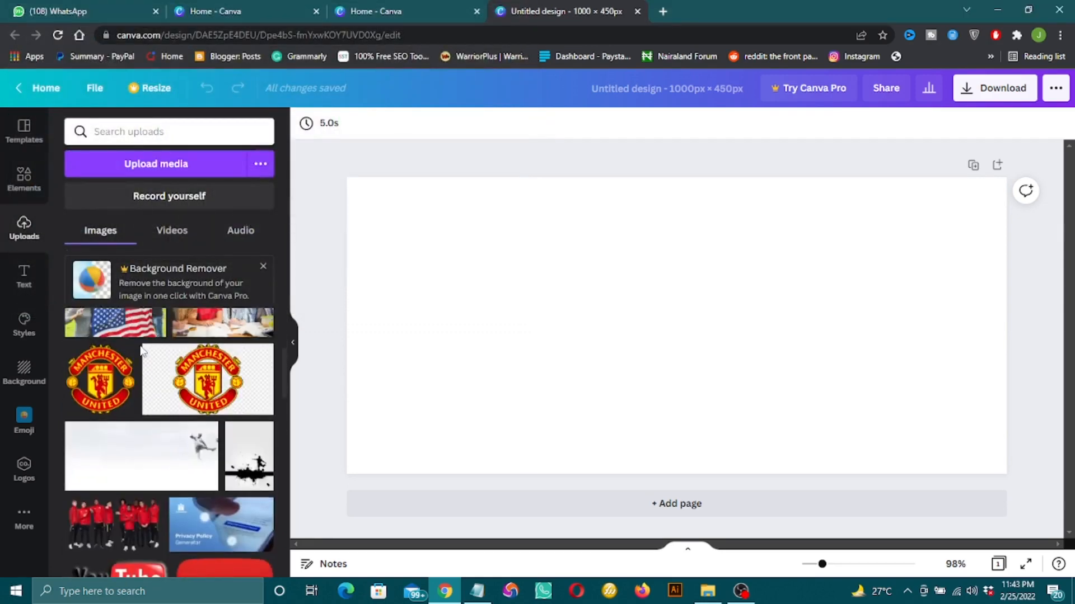
{"action": "scroll", "coordinate": [140, 351], "scroll_direction": "down", "scroll_amount": 10}
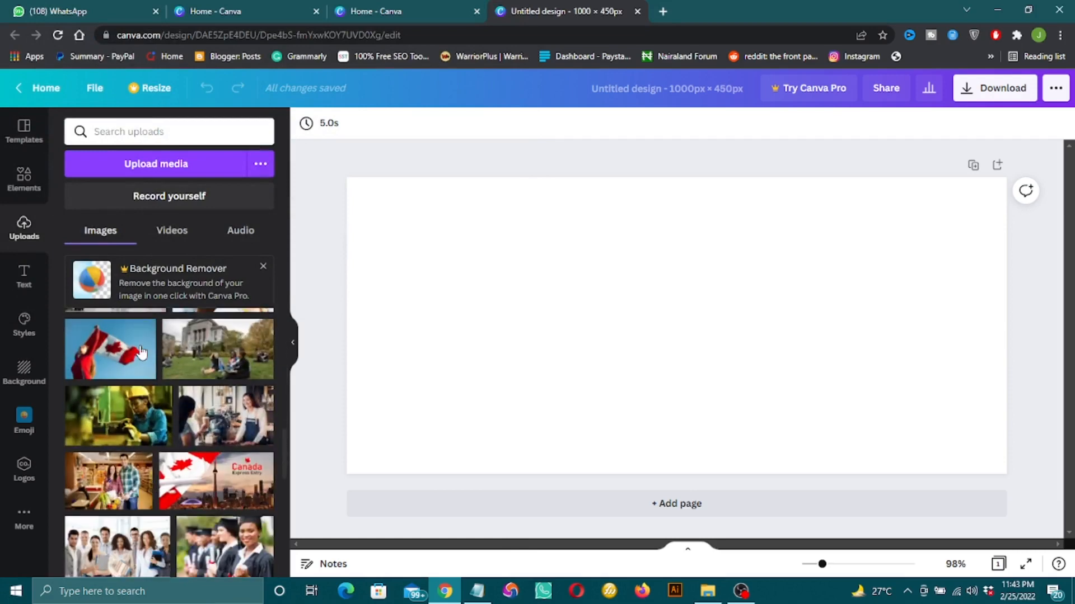
{"action": "scroll", "coordinate": [140, 351], "scroll_direction": "up", "scroll_amount": 10}
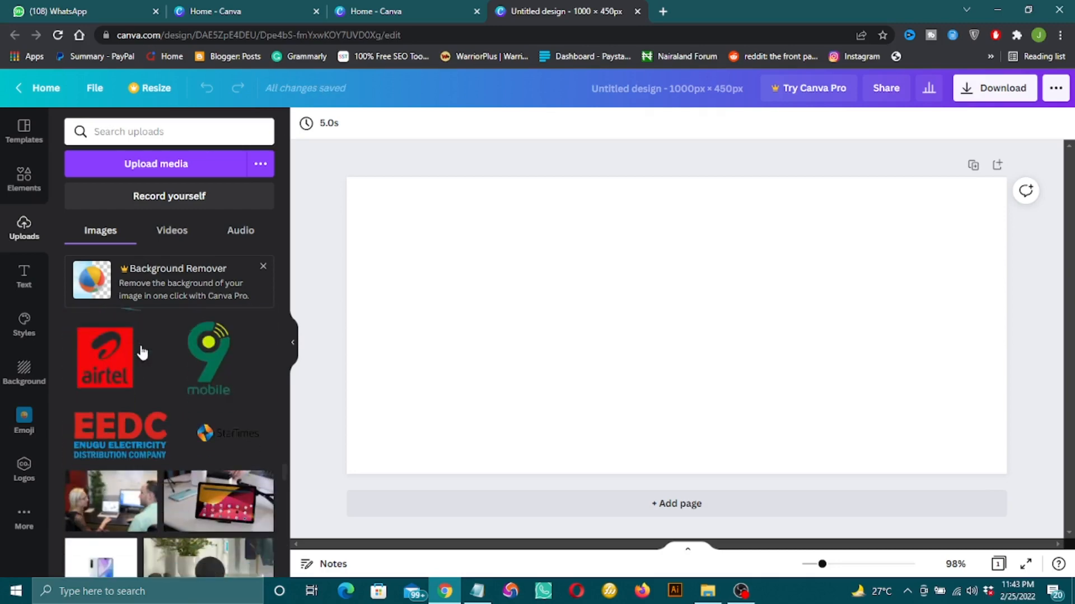
{"action": "scroll", "coordinate": [142, 351], "scroll_direction": "up", "scroll_amount": 5}
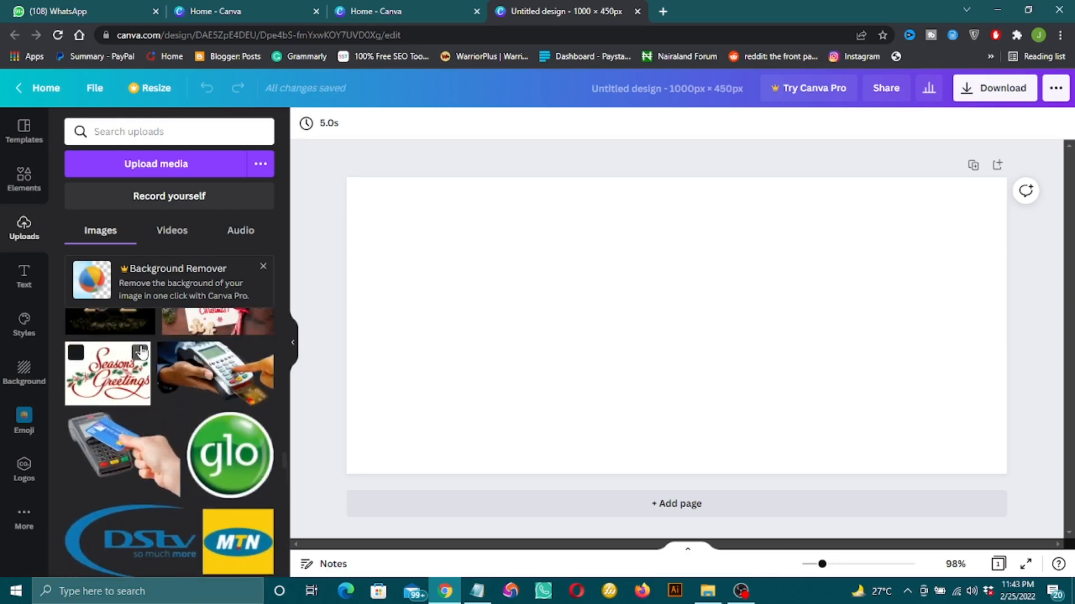
{"action": "scroll", "coordinate": [141, 351], "scroll_direction": "down", "scroll_amount": 4}
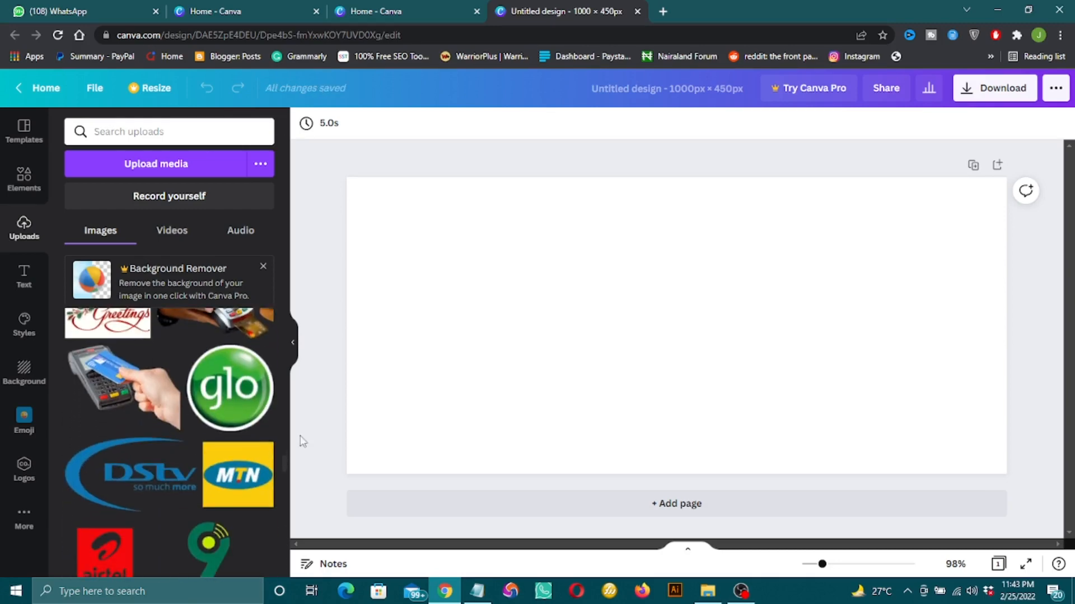
{"action": "scroll", "coordinate": [128, 463], "scroll_direction": "down", "scroll_amount": 3}
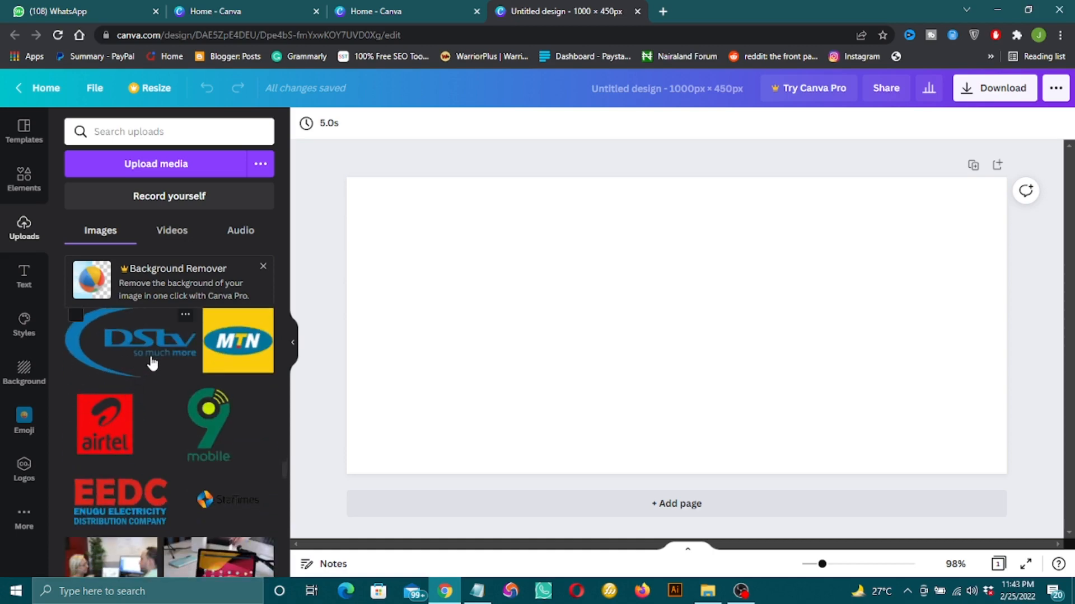
{"action": "scroll", "coordinate": [151, 363], "scroll_direction": "down", "scroll_amount": 10}
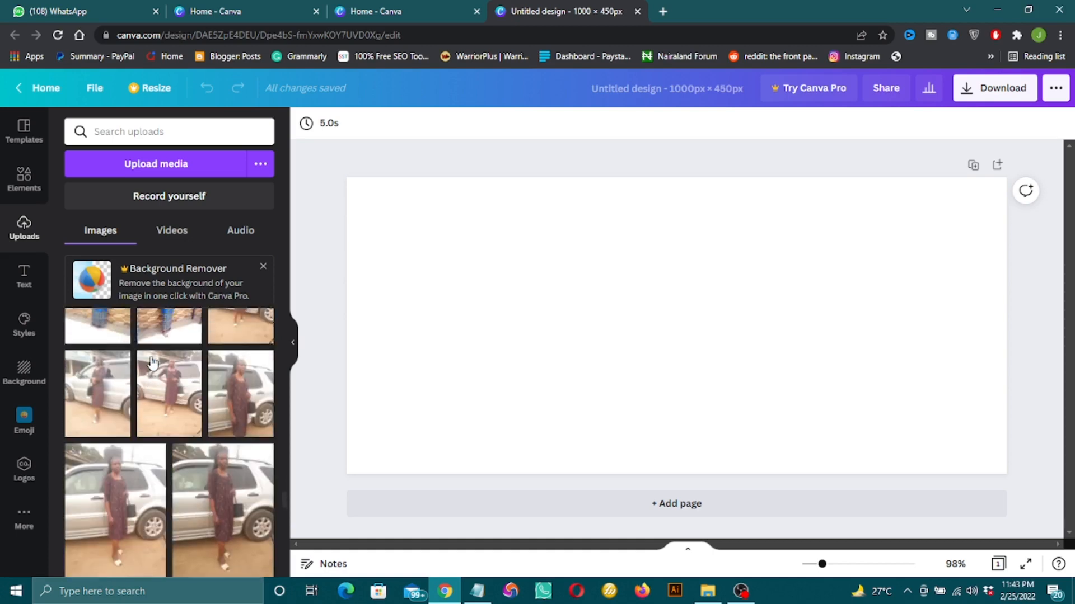
{"action": "scroll", "coordinate": [151, 363], "scroll_direction": "down", "scroll_amount": 8}
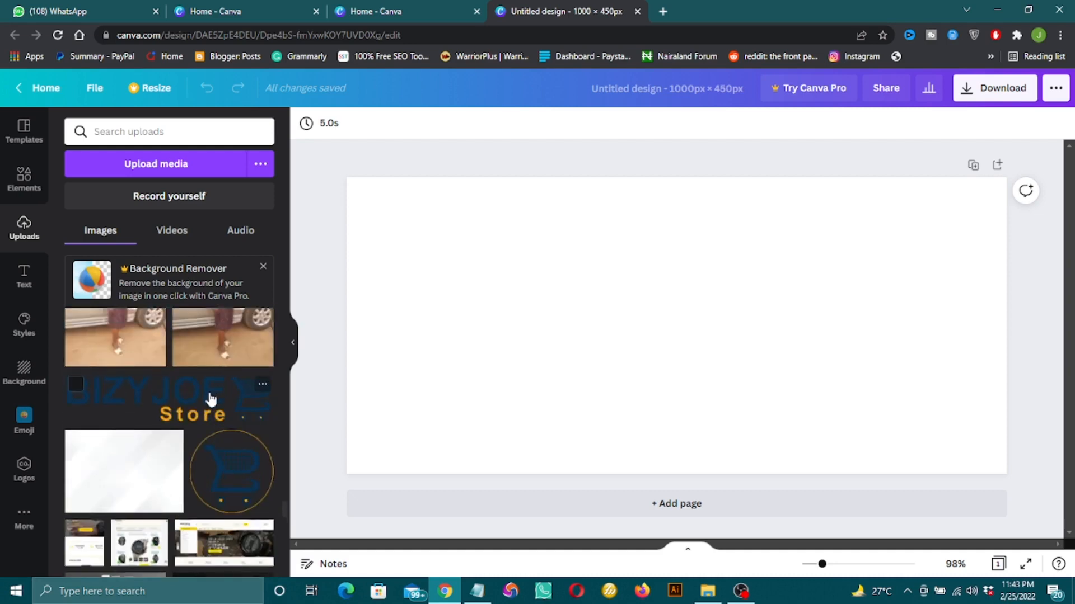
Place the BIZYJOE Store logo on the page and shrink it to about 305 × 74 px.
{"action": "left_click_drag", "start_coordinate": [509, 350], "coordinate": [506, 346]}
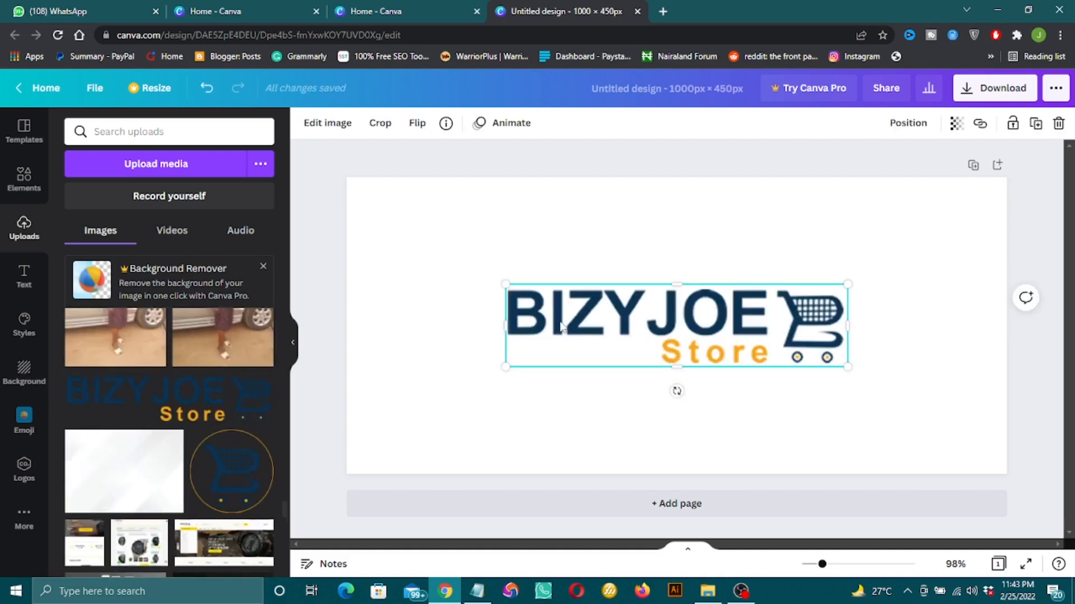
{"action": "left_click_drag", "start_coordinate": [588, 329], "coordinate": [451, 259]}
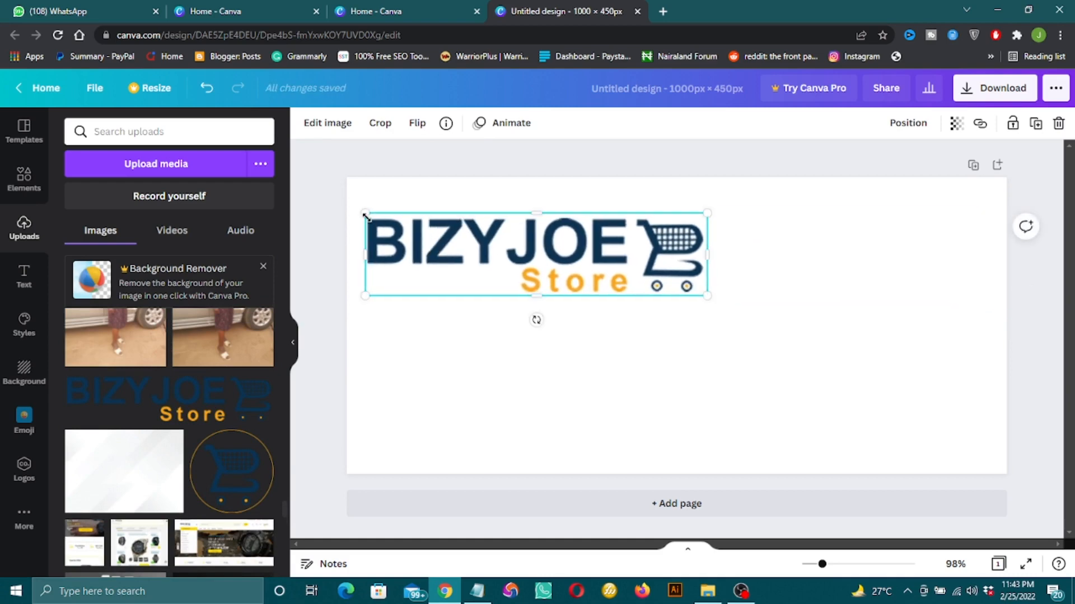
{"action": "left_click_drag", "start_coordinate": [369, 214], "coordinate": [507, 248]}
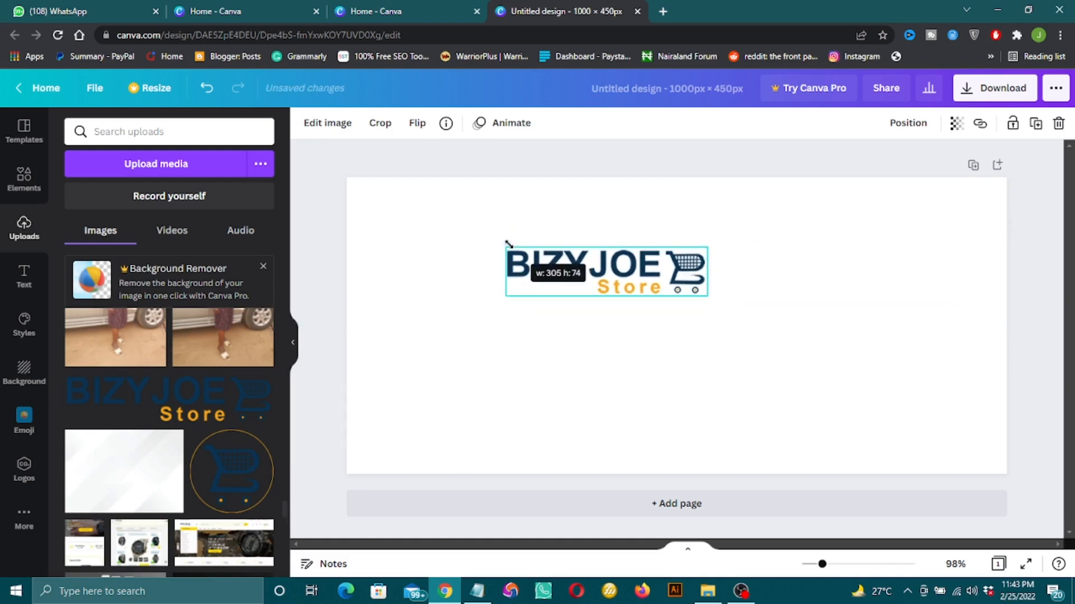
Add the circular cart logo, move the BIZYJOE Store logo aside, and place the cart logo small in the page's upper-left corner.
{"action": "left_click", "coordinate": [241, 473]}
{"action": "left_click_drag", "start_coordinate": [628, 398], "coordinate": [703, 458]}
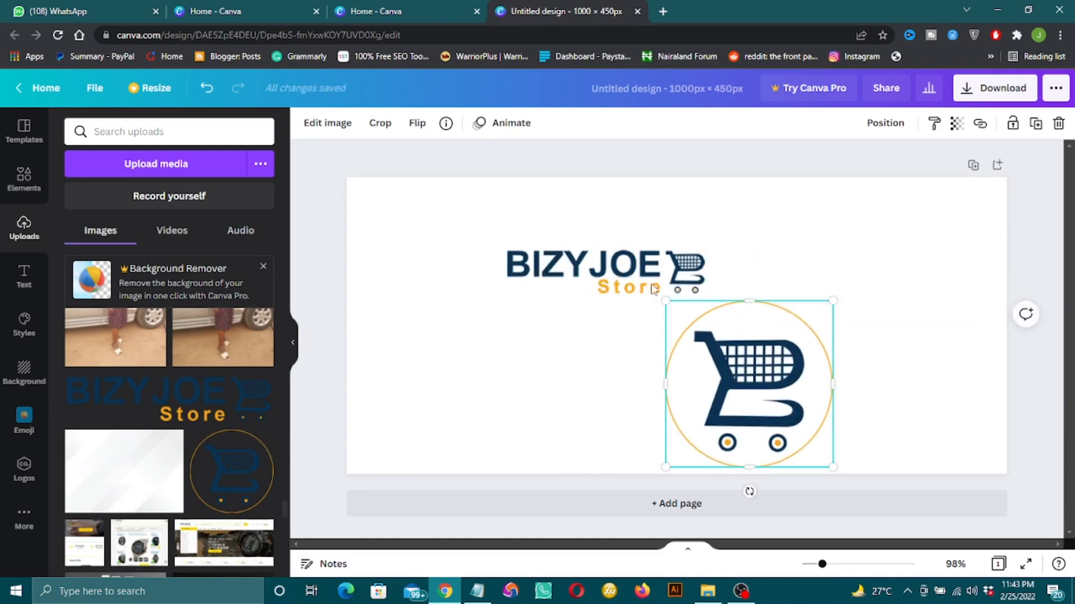
{"action": "left_click", "coordinate": [651, 287]}
{"action": "left_click_drag", "start_coordinate": [706, 284], "coordinate": [996, 306]}
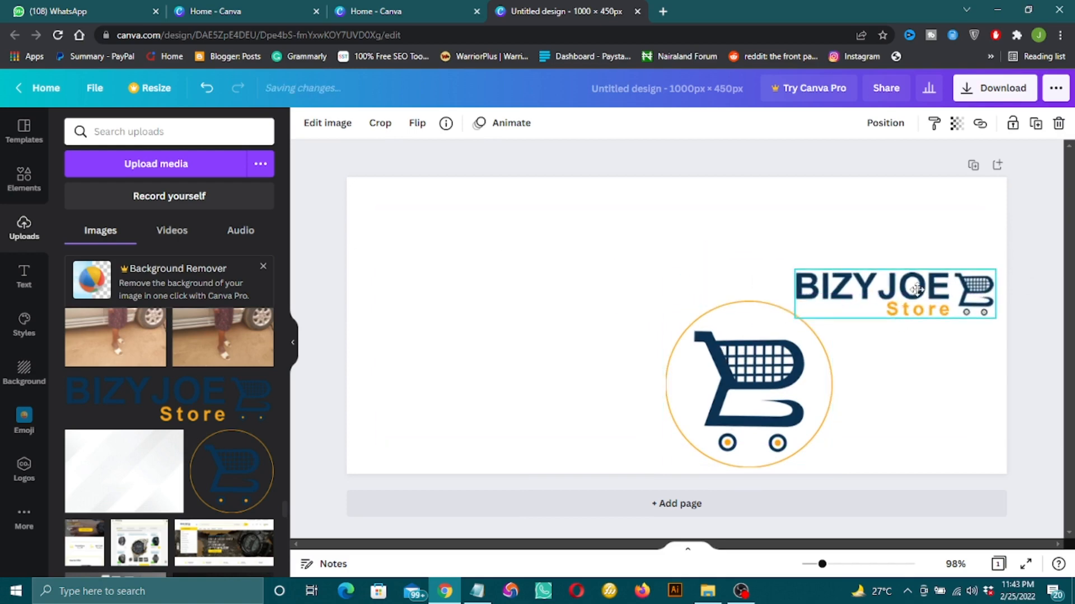
{"action": "left_click_drag", "start_coordinate": [770, 369], "coordinate": [462, 252]}
{"action": "left_click_drag", "start_coordinate": [360, 188], "coordinate": [376, 206]}
Move the BIZYJOE Store logo towards the page centre and delete it.
{"action": "left_click_drag", "start_coordinate": [851, 299], "coordinate": [704, 300]}
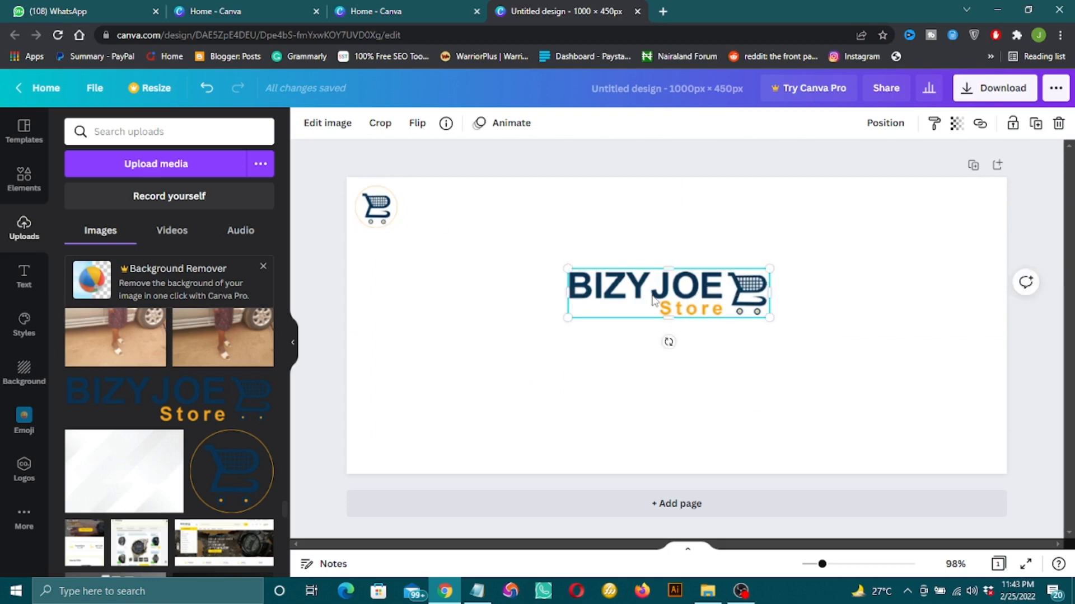
{"action": "key", "text": "Delete"}
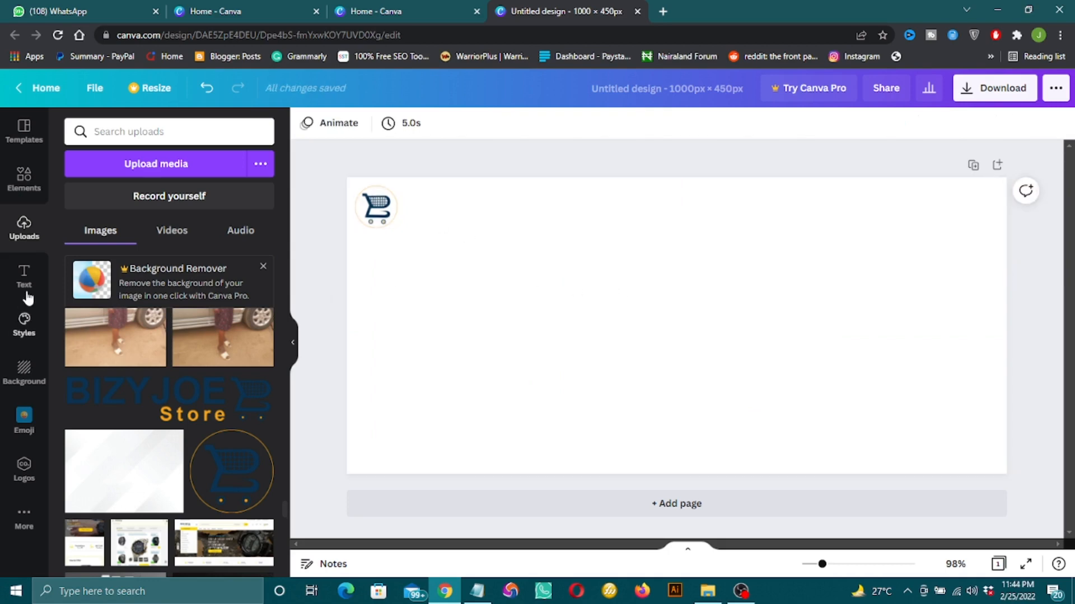
Add a heading to the page with the text "Bizyjoe Blog".
{"action": "left_click", "coordinate": [32, 280]}
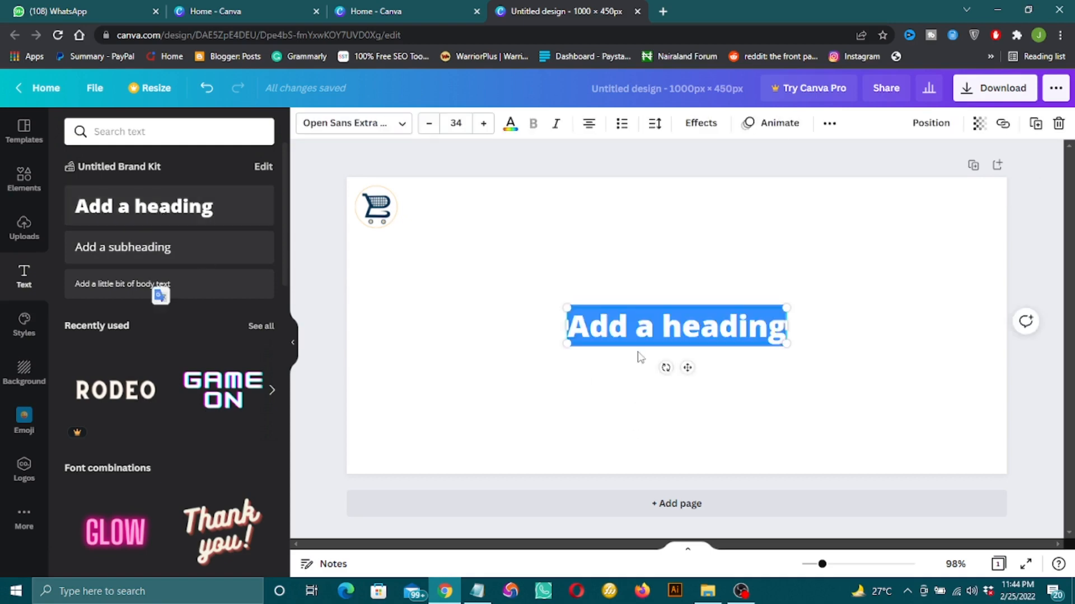
{"action": "type", "text": "B"}
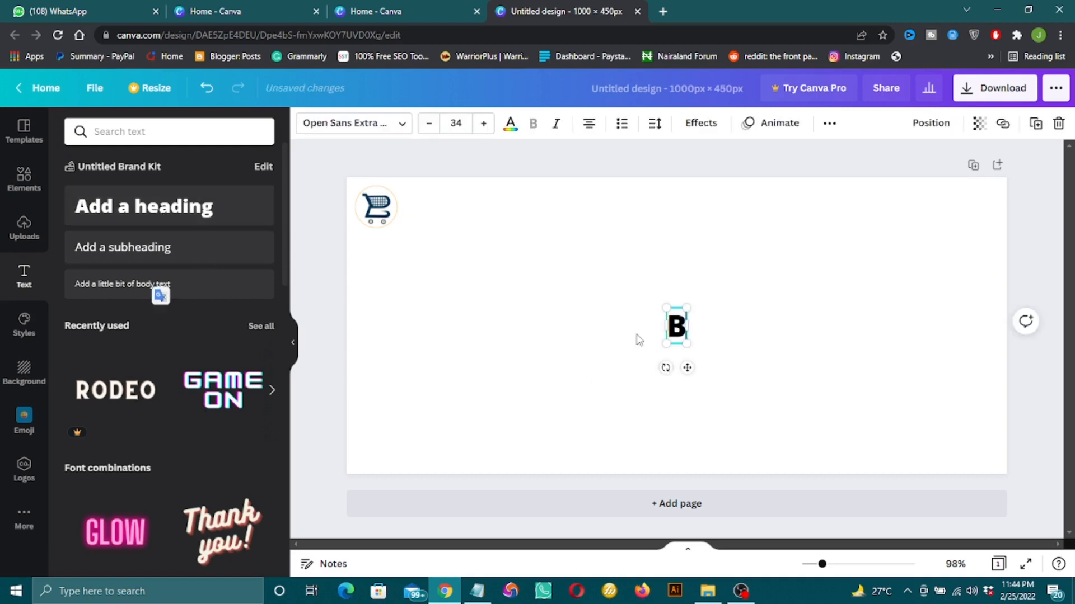
{"action": "type", "text": "izy"}
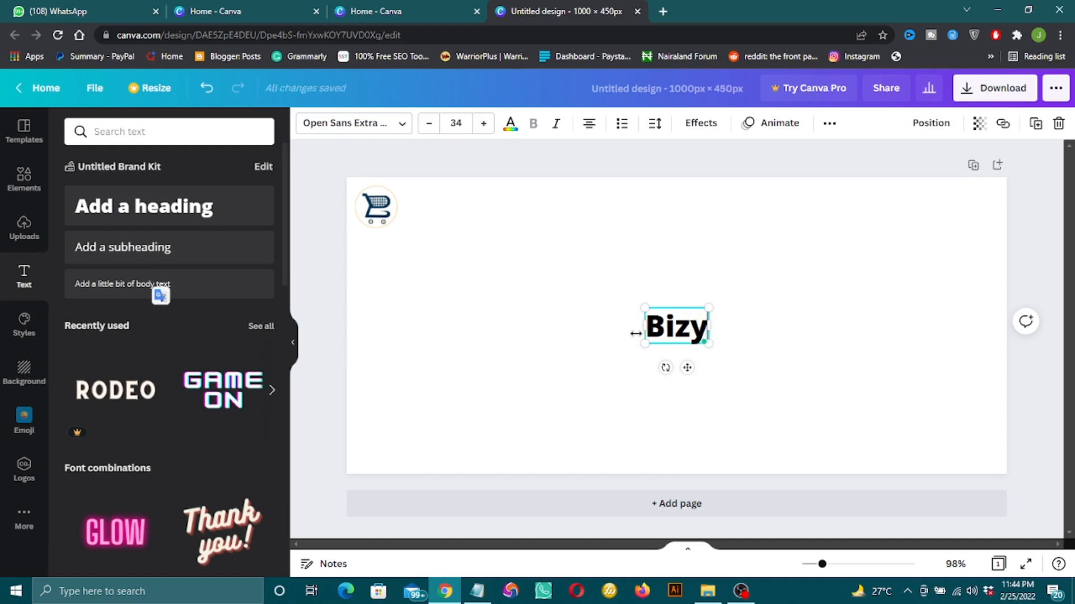
{"action": "type", "text": "joe Blog"}
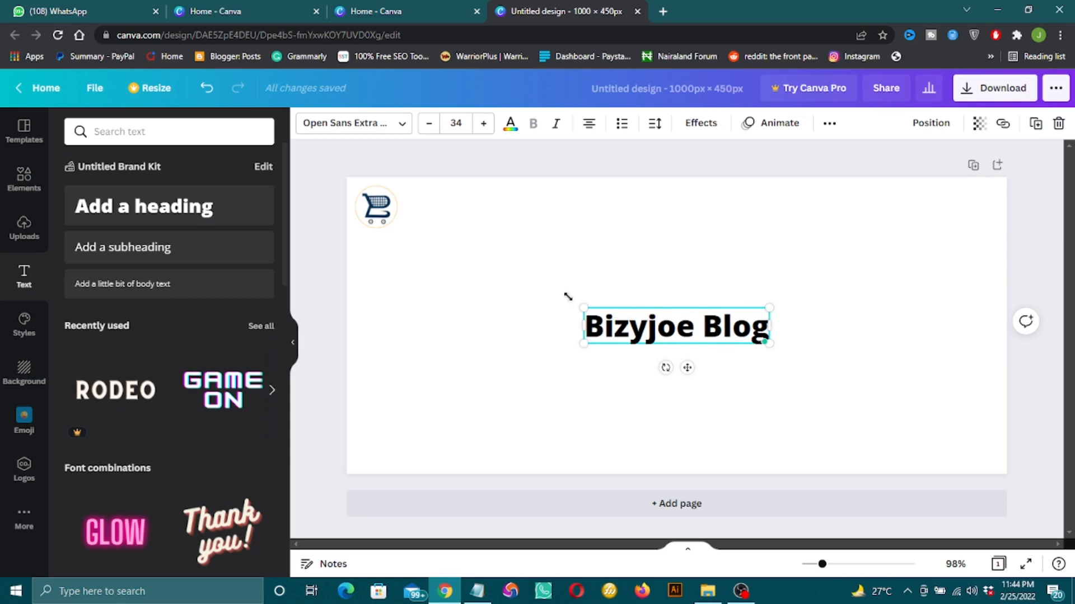
Enlarge the heading to font size 44.4 and replace its text with "BIZYJOE BLOG".
{"action": "left_click_drag", "start_coordinate": [577, 305], "coordinate": [524, 291]}
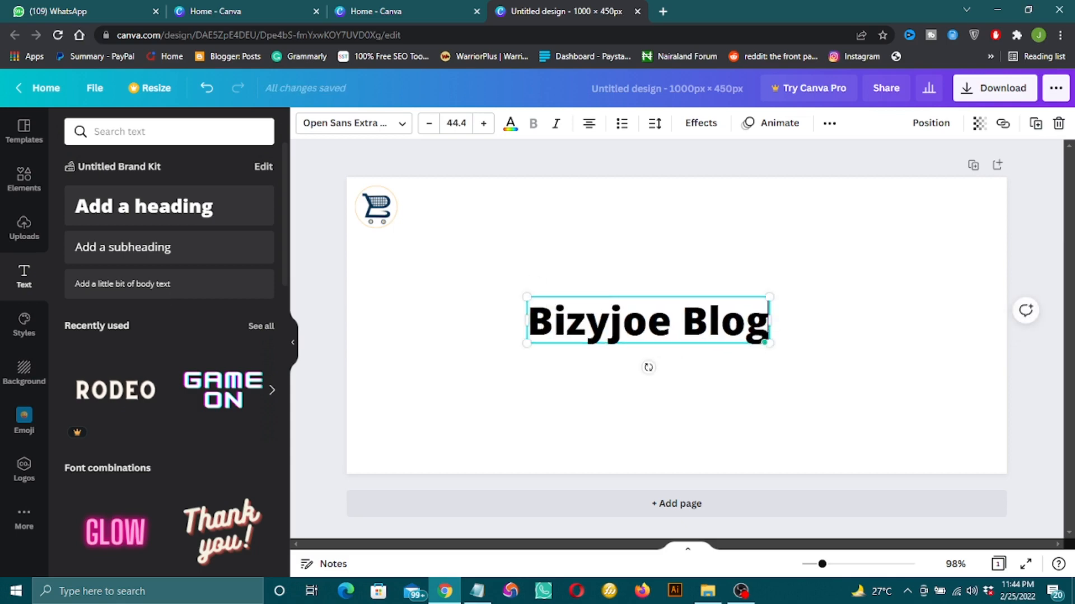
{"action": "triple_click", "coordinate": [730, 323]}
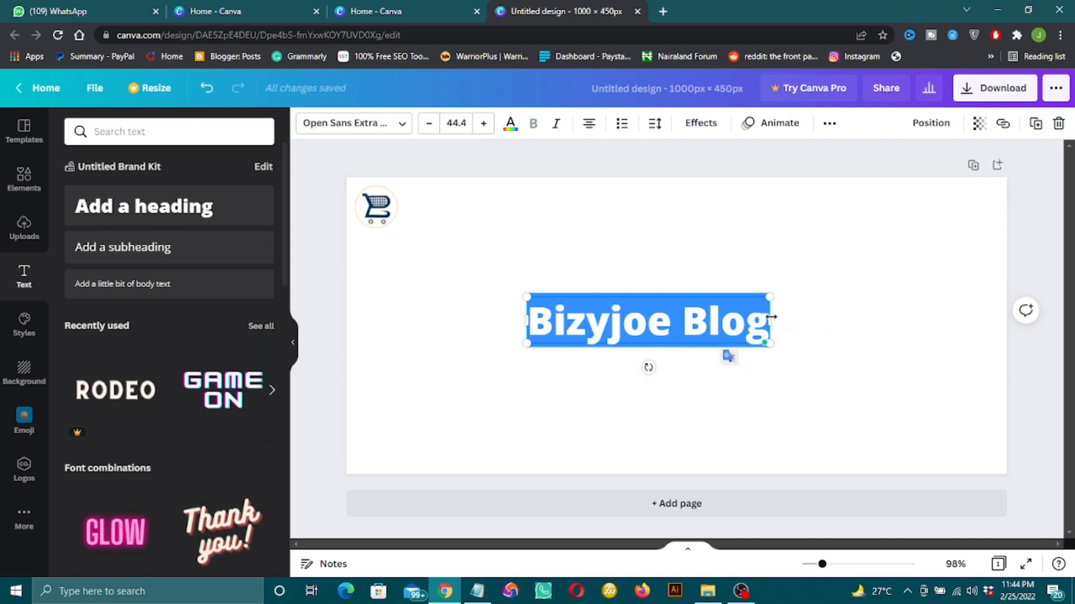
{"action": "type", "text": "BIZY"}
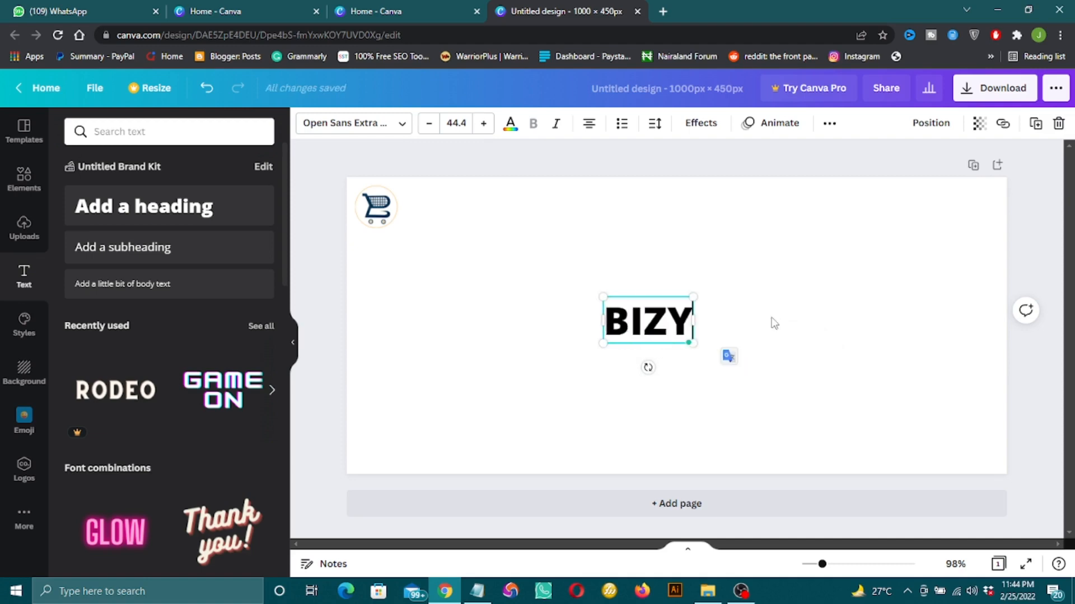
{"action": "type", "text": "JOE b"}
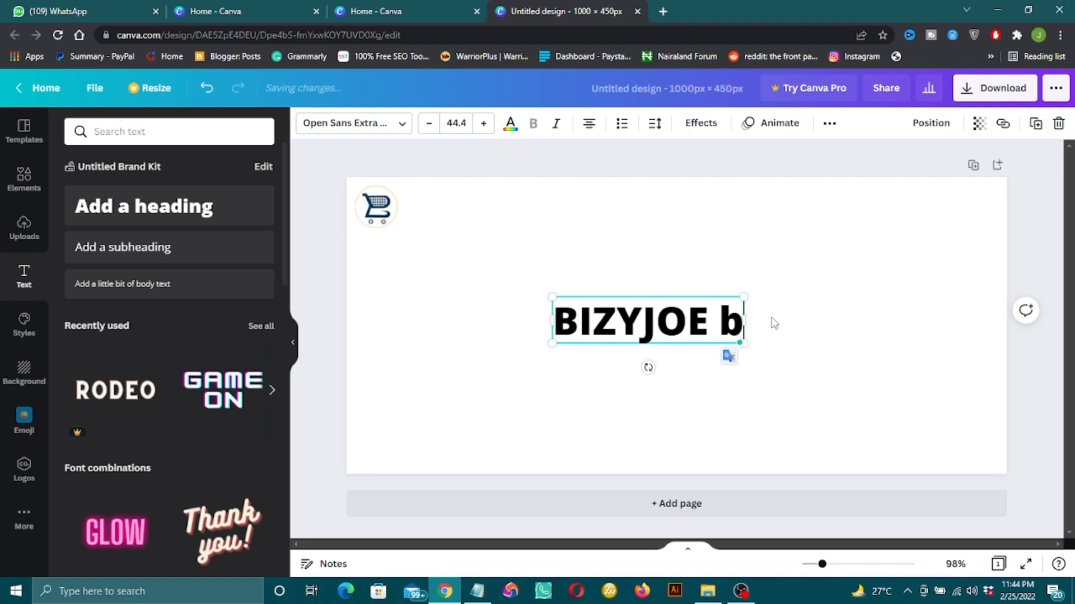
{"action": "key", "text": "BackSpace"}
{"action": "type", "text": "BLOG"}
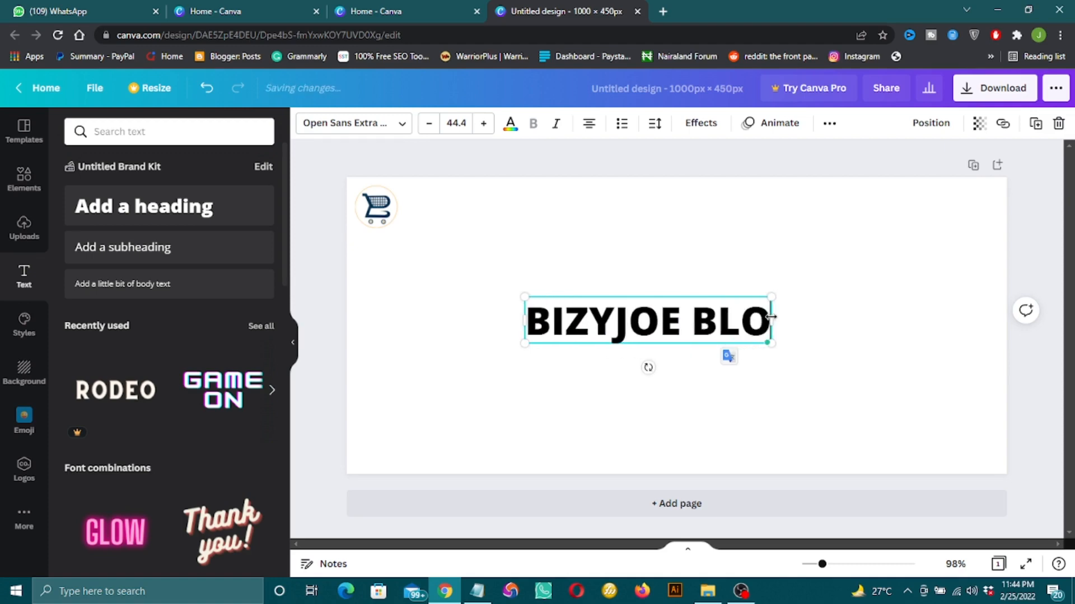
{"action": "left_click", "coordinate": [775, 283]}
Move the BIZYJOE BLOG heading to the lower middle of the page and shrink it to font size 34.2.
{"action": "left_click_drag", "start_coordinate": [694, 321], "coordinate": [692, 404]}
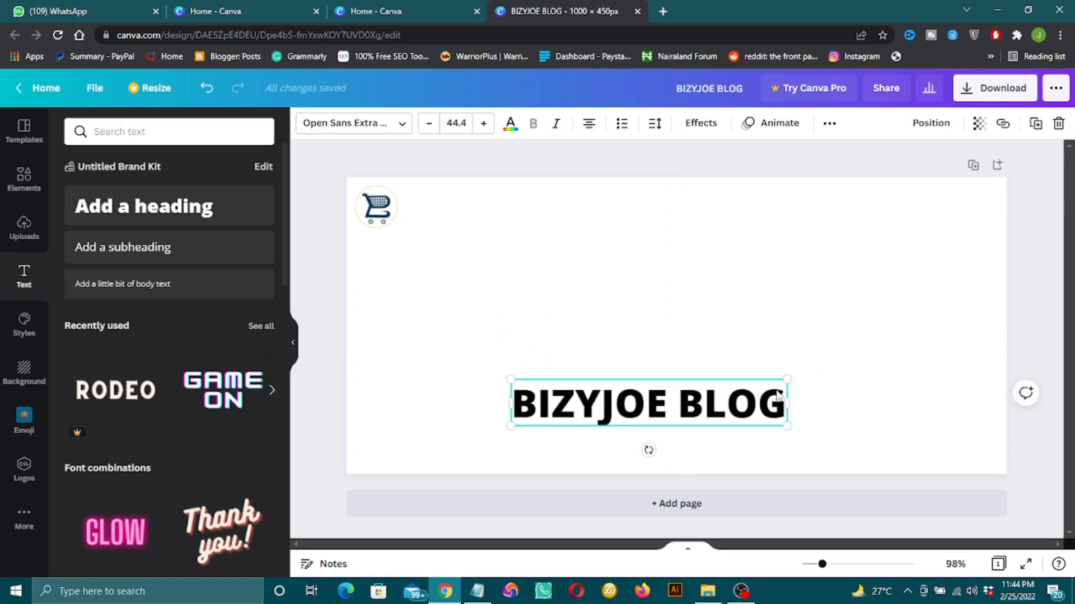
{"action": "left_click_drag", "start_coordinate": [787, 379], "coordinate": [724, 389]}
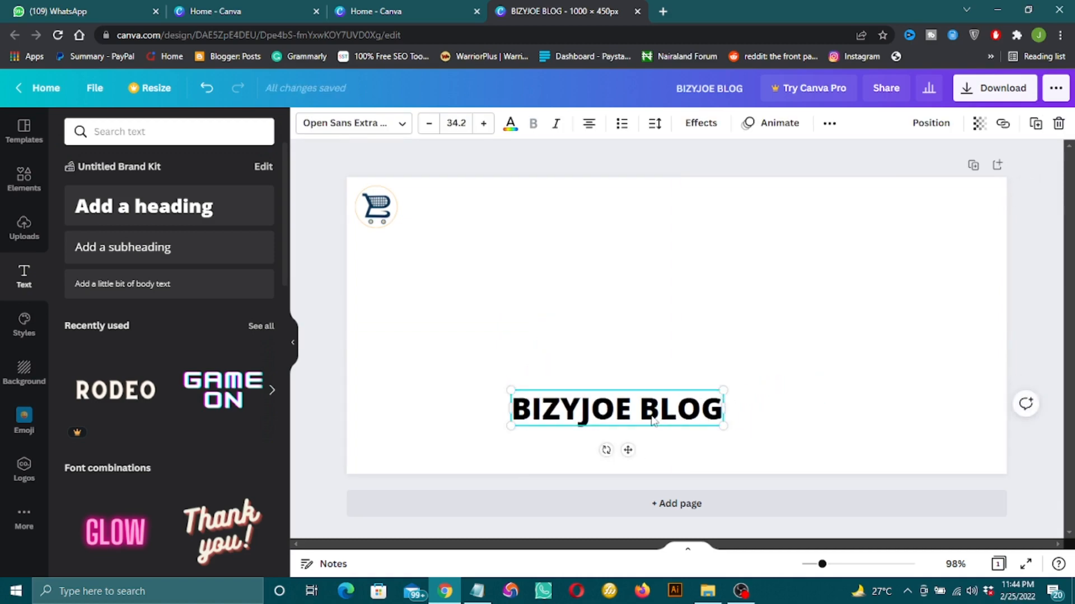
{"action": "left_click_drag", "start_coordinate": [651, 412], "coordinate": [681, 405]}
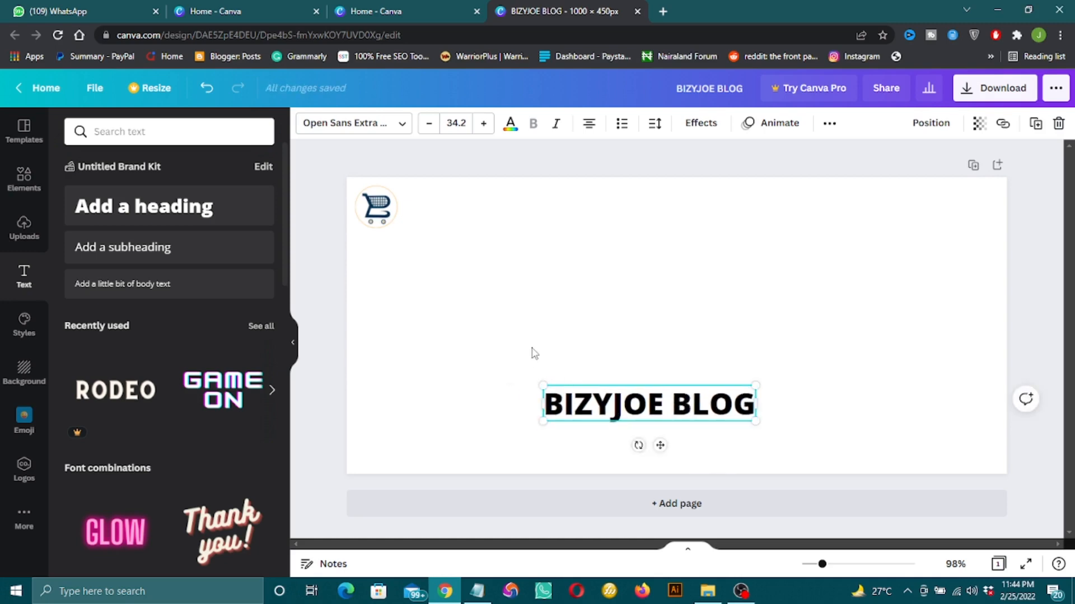
{"action": "key", "text": "shift+Up"}
{"action": "key", "text": "shift+Up"}
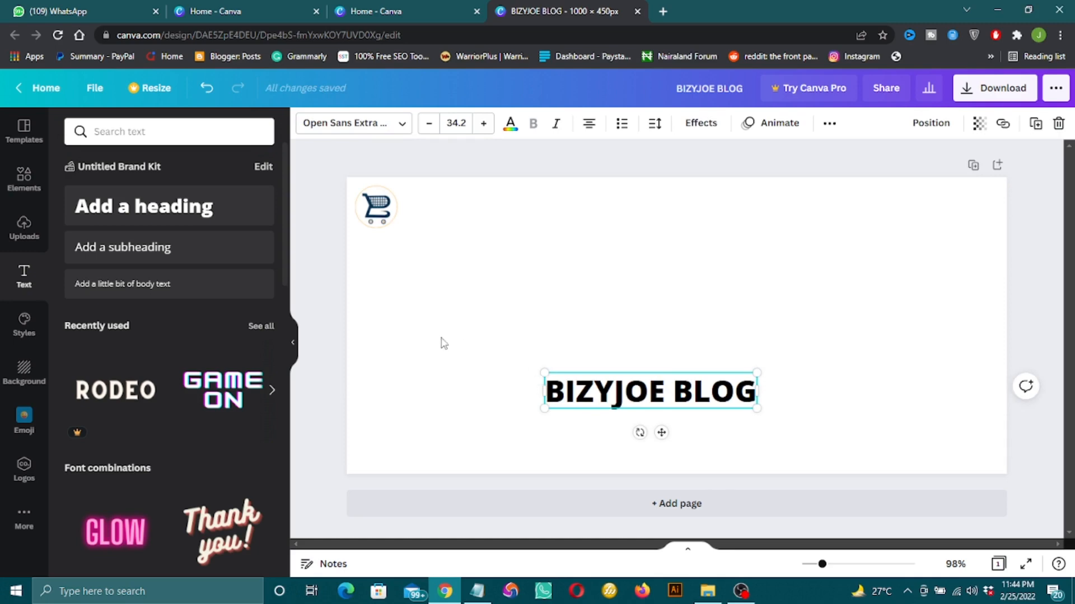
Add a subheading with the text "Explore, Discover & Learn New things".
{"action": "left_click", "coordinate": [161, 261]}
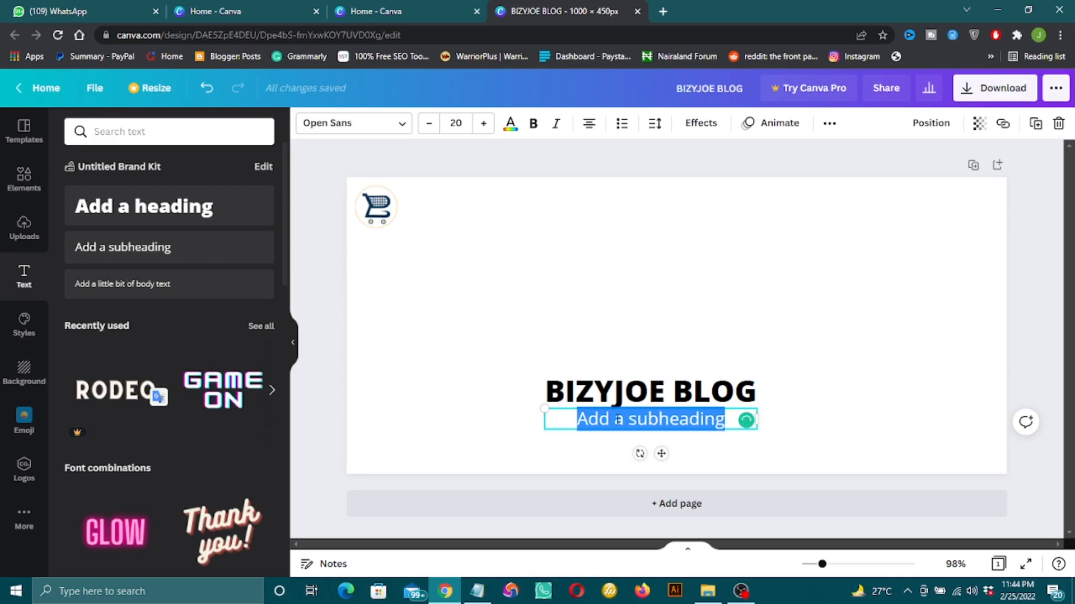
{"action": "type", "text": "E"}
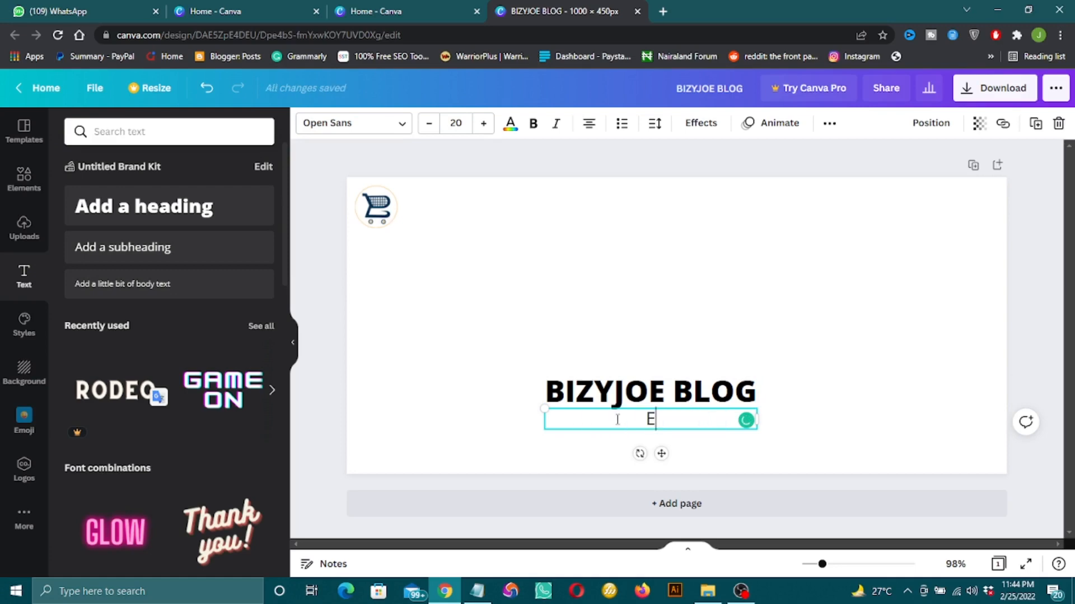
{"action": "type", "text": "xplore"}
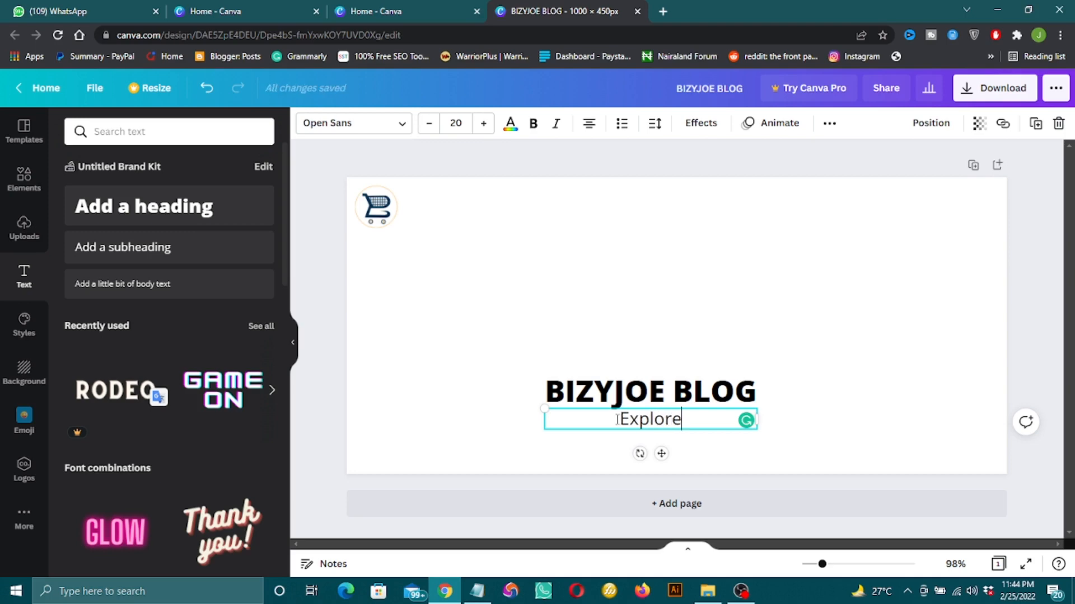
{"action": "type", "text": ", D"}
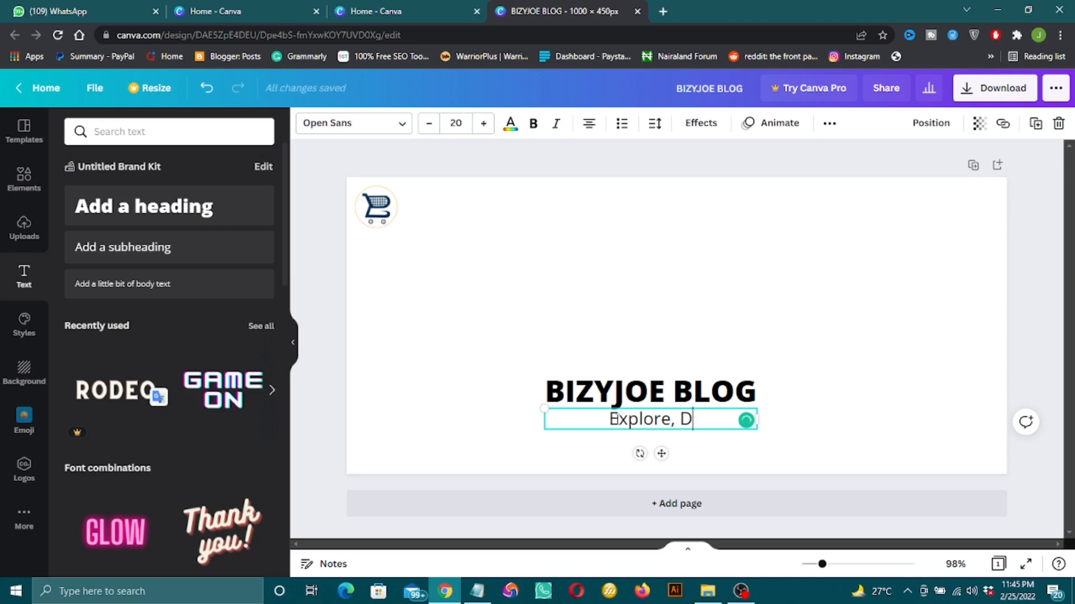
{"action": "type", "text": "iscover"}
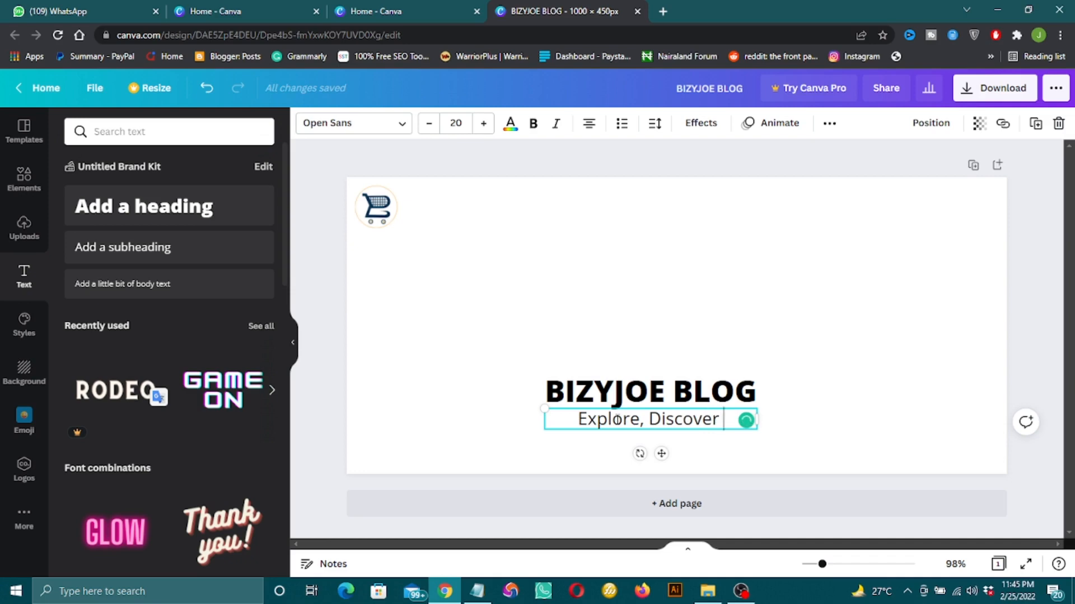
{"action": "type", "text": " & "}
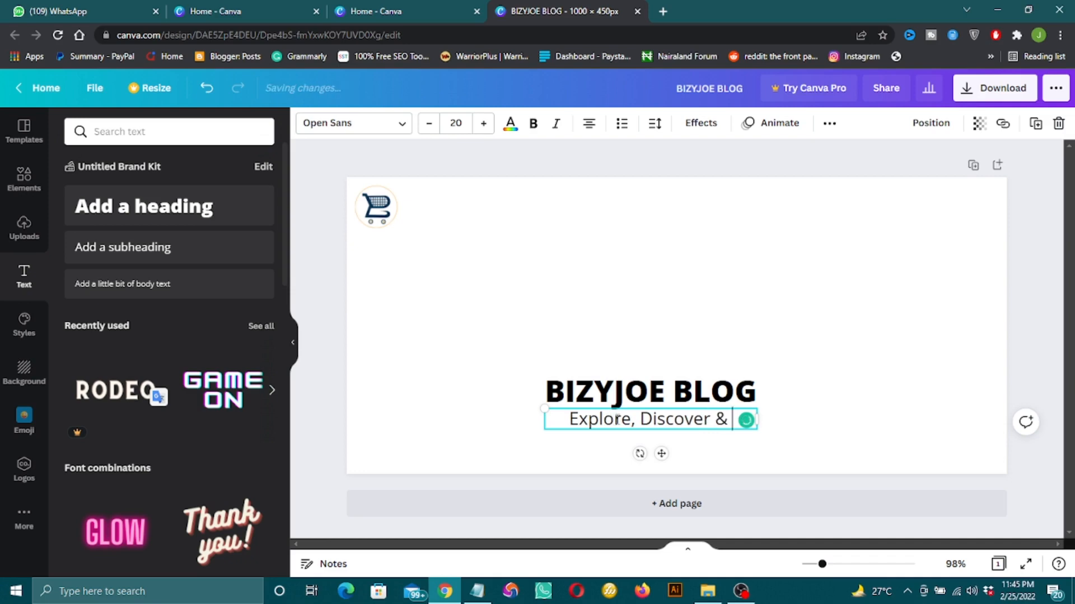
{"action": "type", "text": "L"}
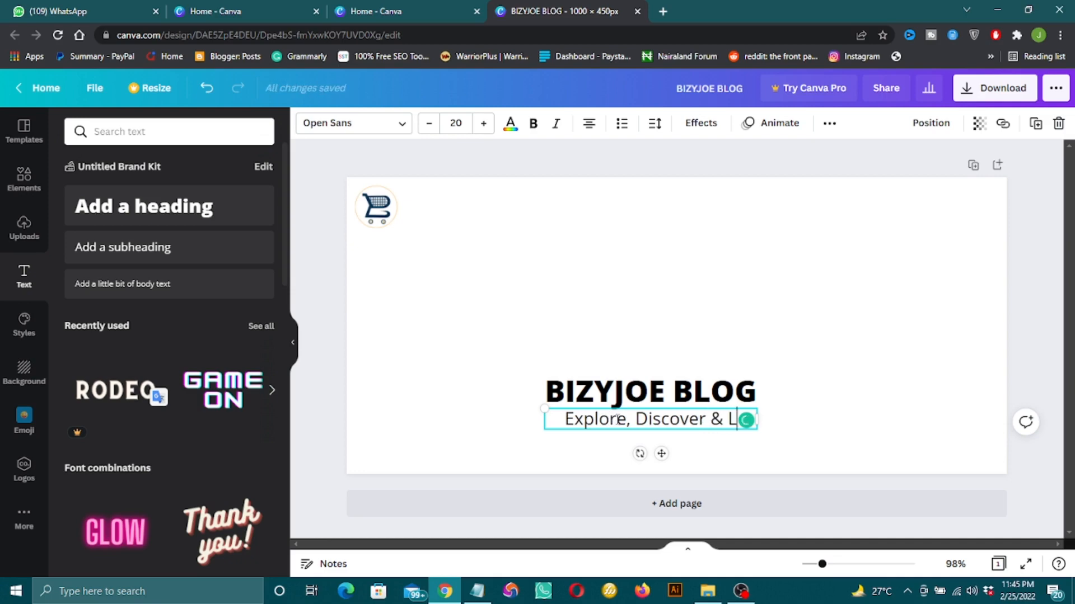
{"action": "type", "text": "earn"}
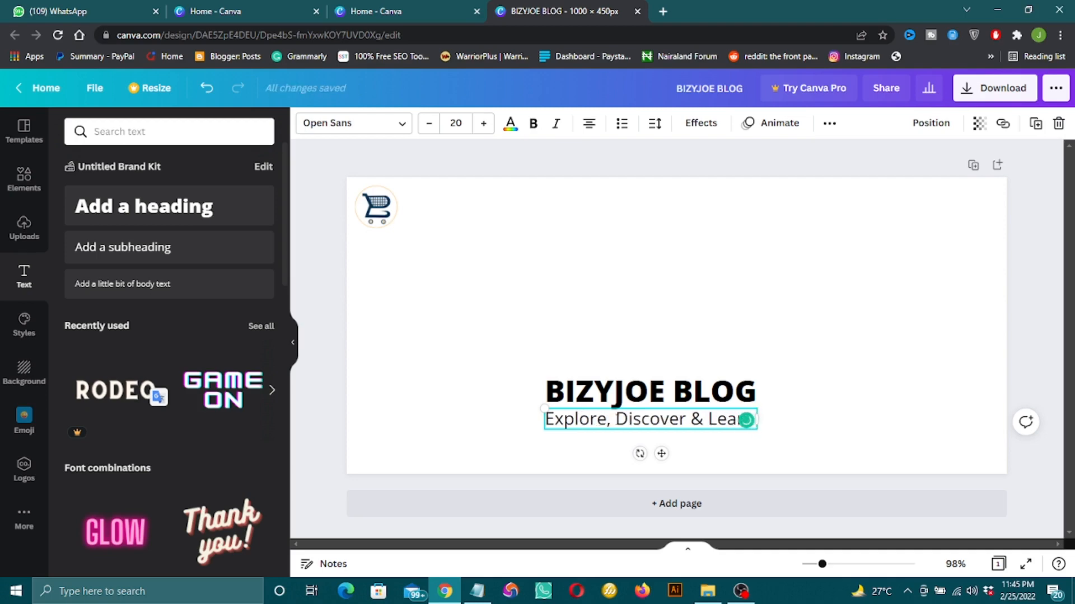
{"action": "type", "text": " new"}
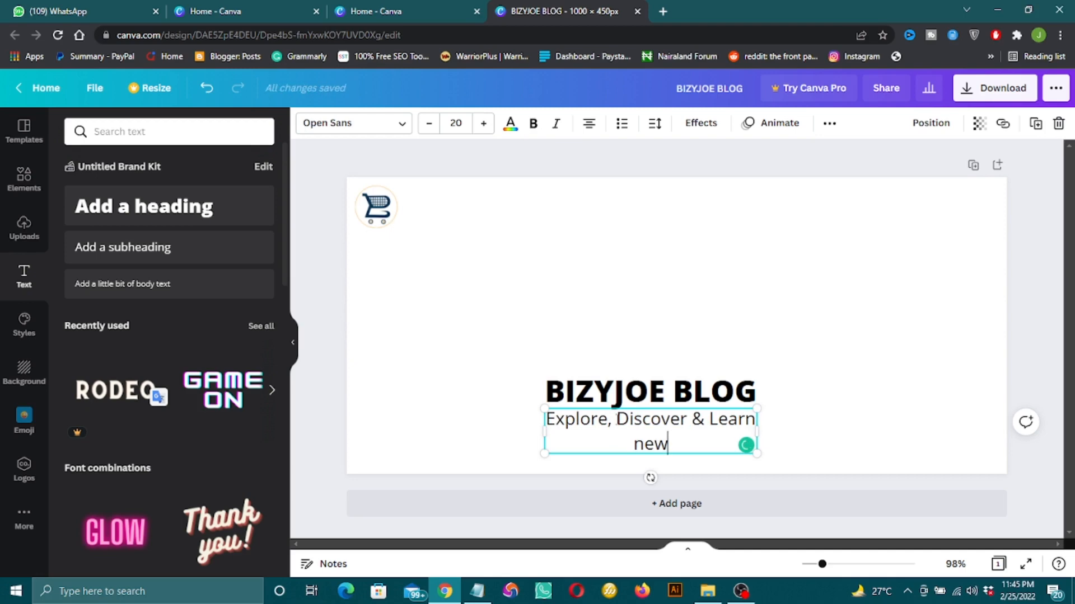
{"action": "key", "text": "BackSpace"}
{"action": "key", "text": "BackSpace"}
{"action": "key", "text": "BackSpace"}
{"action": "key", "text": "BackSpace"}
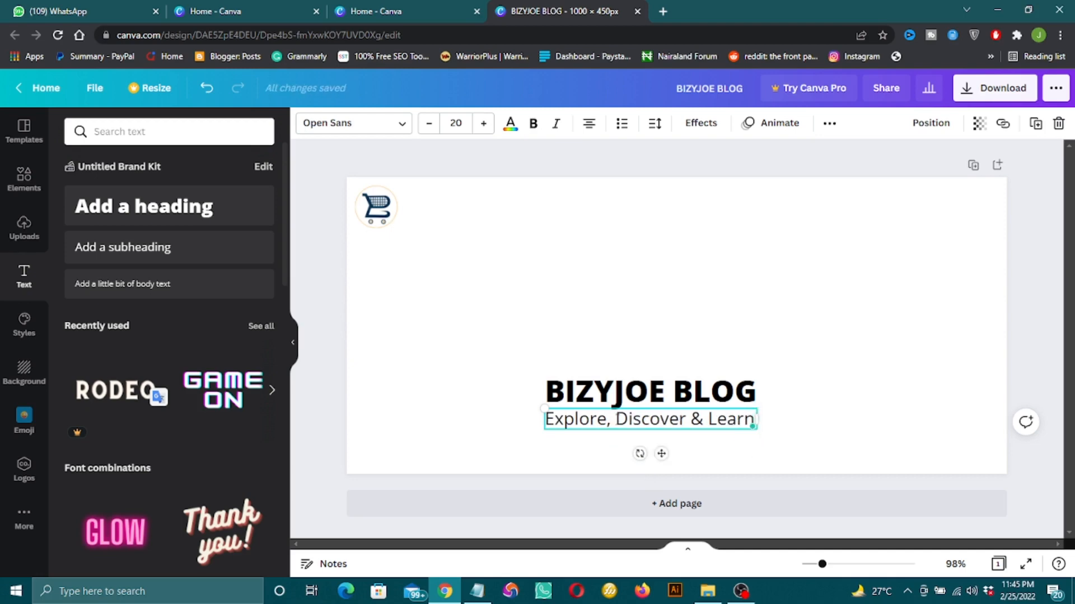
{"action": "type", "text": "New t"}
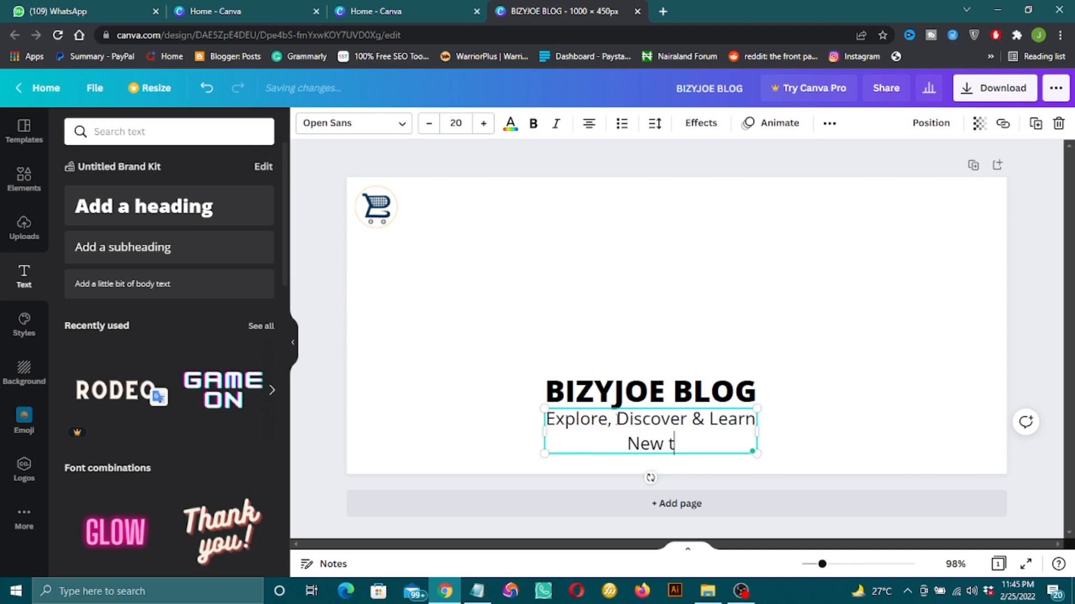
{"action": "type", "text": "hings"}
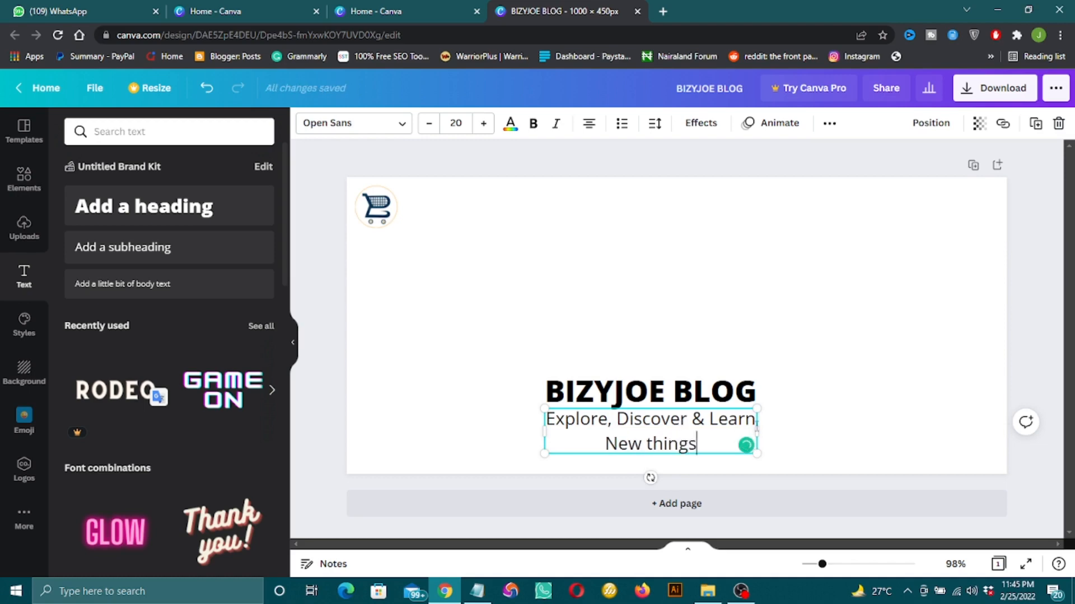
Widen the subheading's text box to fit one line and centre it directly beneath the BIZYJOE BLOG heading.
{"action": "left_click_drag", "start_coordinate": [762, 434], "coordinate": [866, 427]}
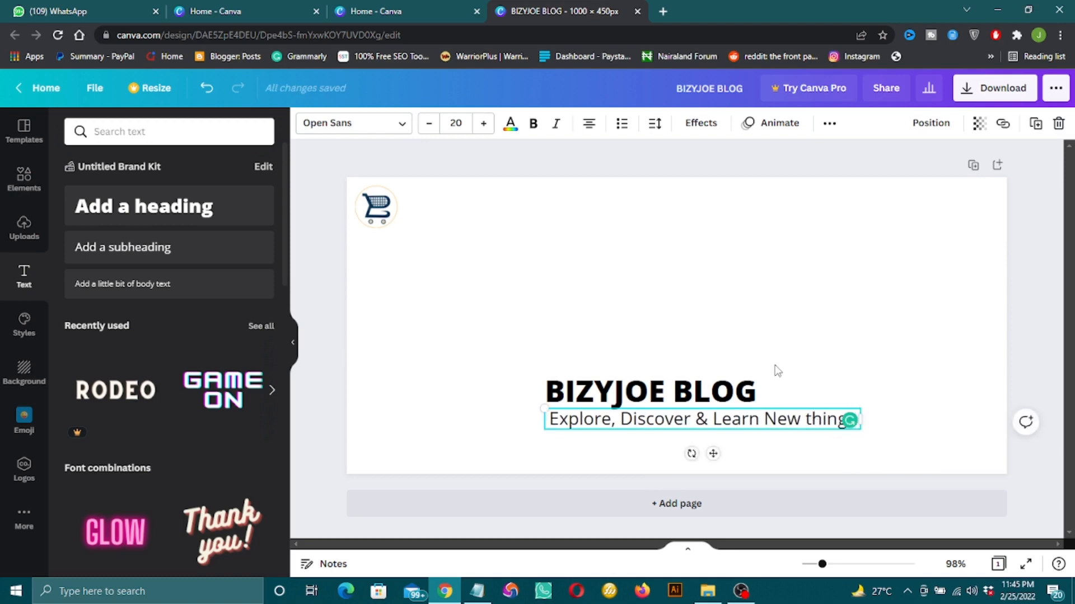
{"action": "left_click_drag", "start_coordinate": [744, 421], "coordinate": [693, 439]}
{"action": "left_click_drag", "start_coordinate": [692, 398], "coordinate": [691, 413]}
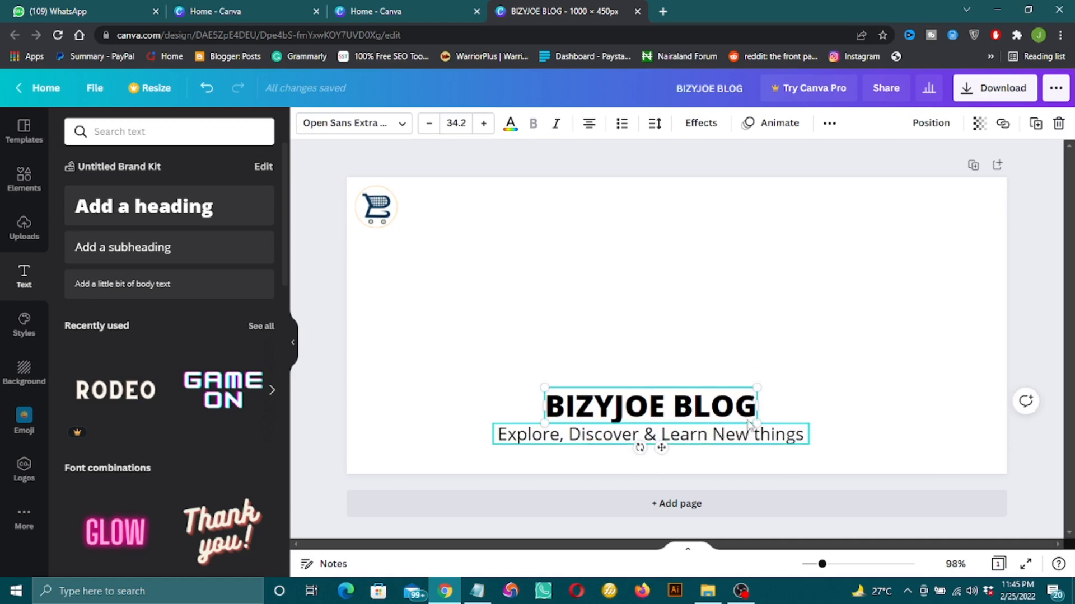
Shrink the BIZYJOE BLOG heading to font size 31.5, shift the subheading slightly right, and centre the heading above it.
{"action": "left_click", "coordinate": [795, 405]}
{"action": "left_click", "coordinate": [754, 395]}
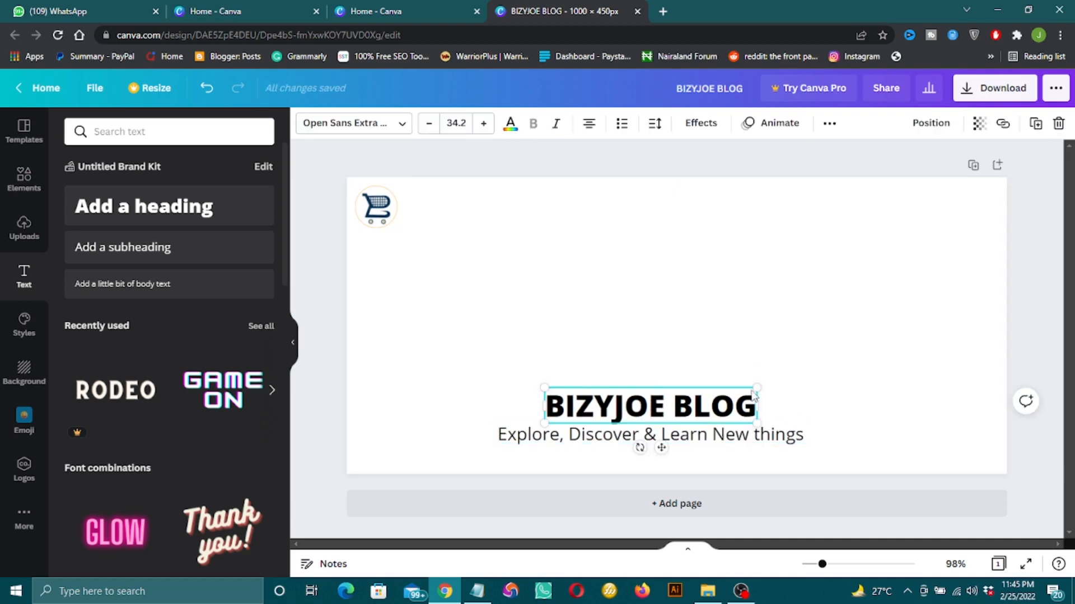
{"action": "left_click_drag", "start_coordinate": [755, 388], "coordinate": [742, 434]}
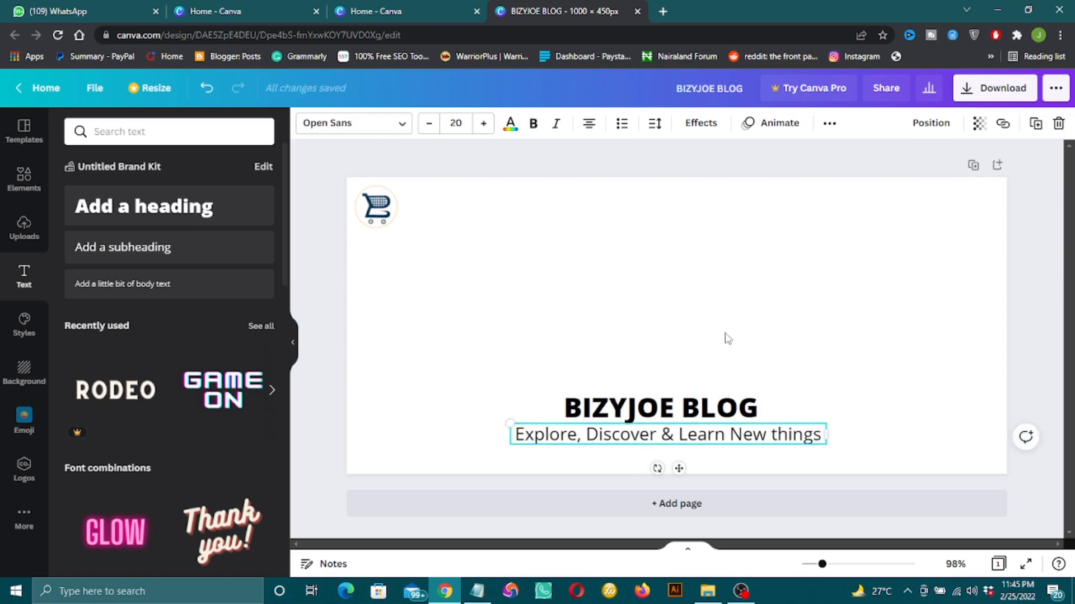
{"action": "left_click", "coordinate": [704, 273]}
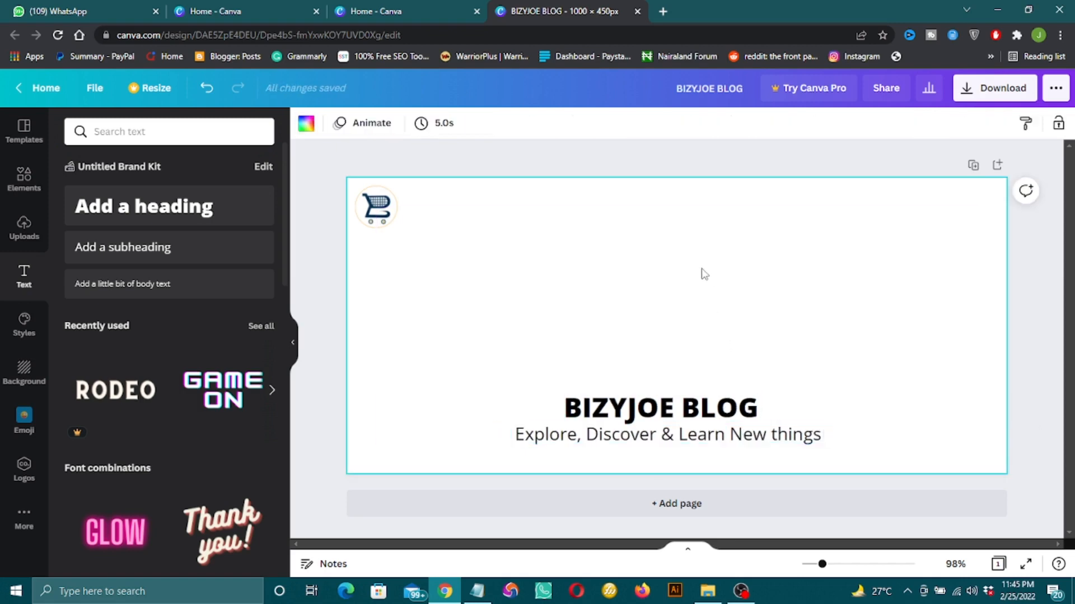
{"action": "left_click", "coordinate": [700, 409]}
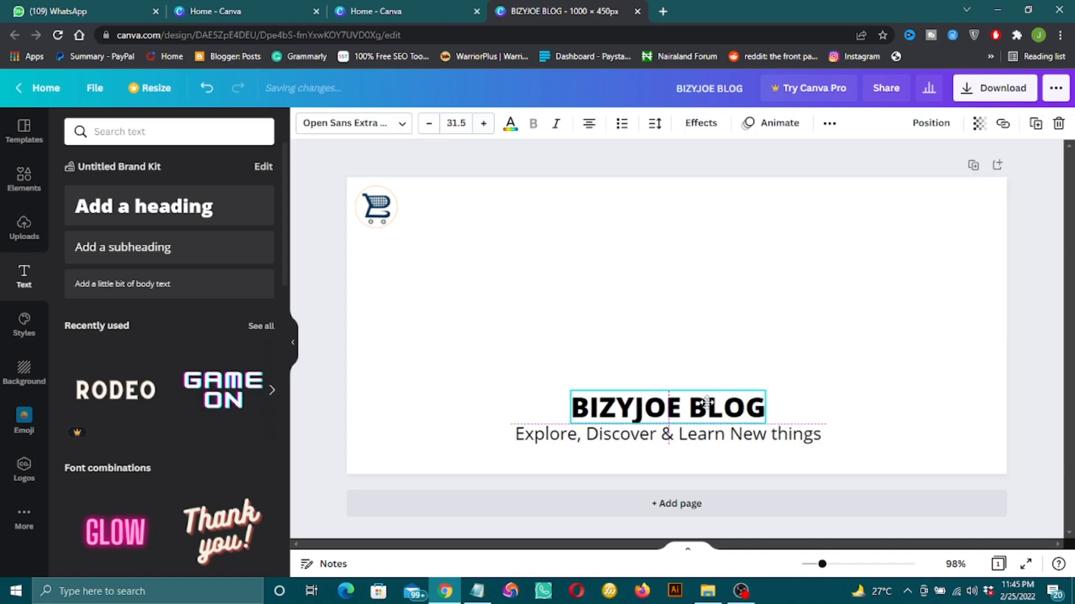
{"action": "left_click", "coordinate": [739, 339]}
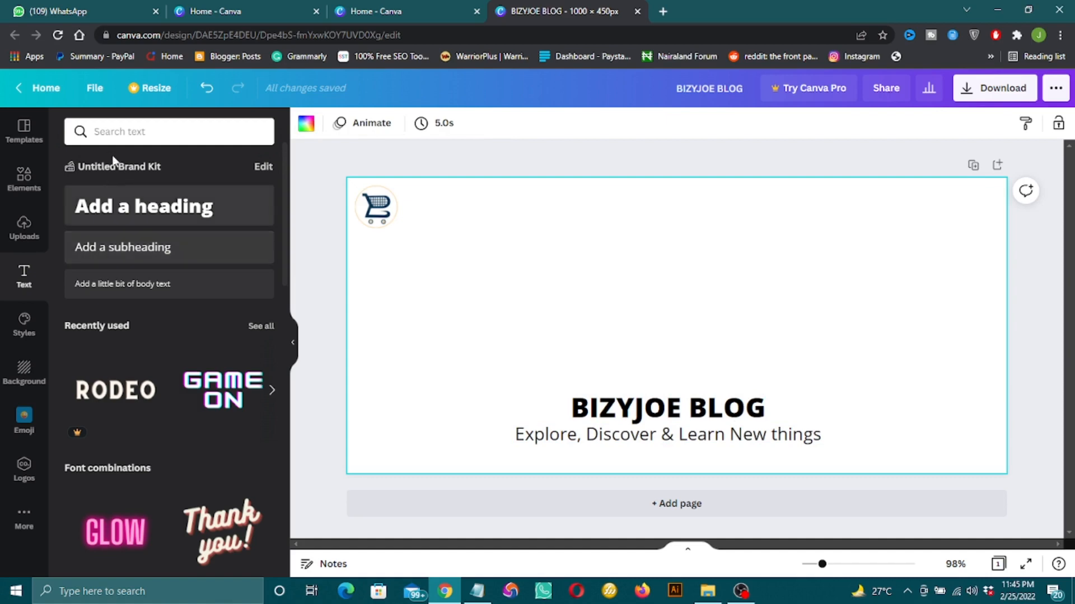
Switch to Google and search its images for "man utd".
{"action": "left_click", "coordinate": [126, 130]}
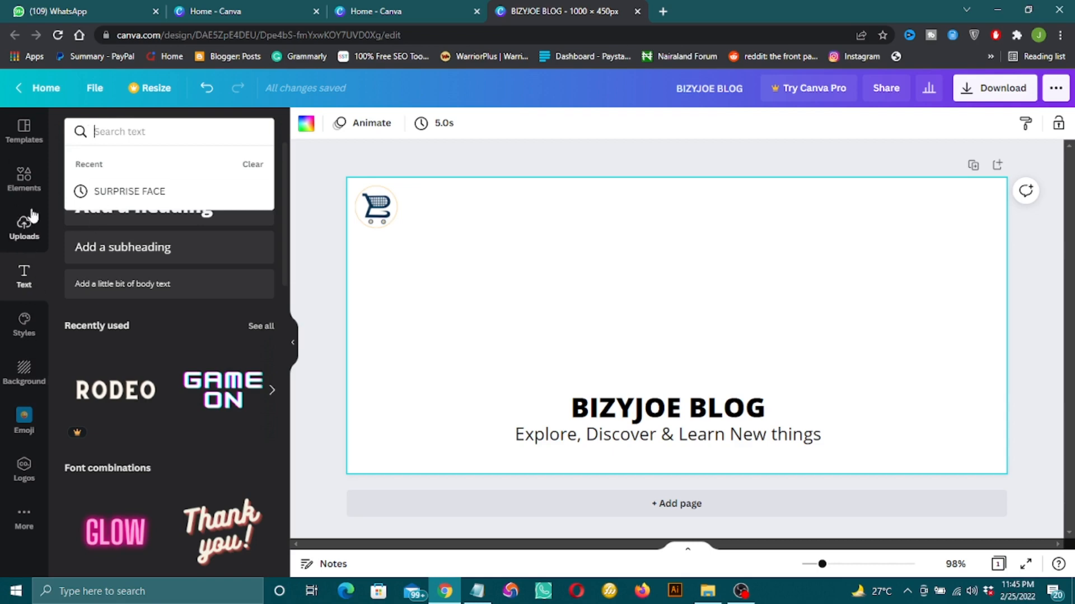
{"action": "left_click", "coordinate": [24, 178]}
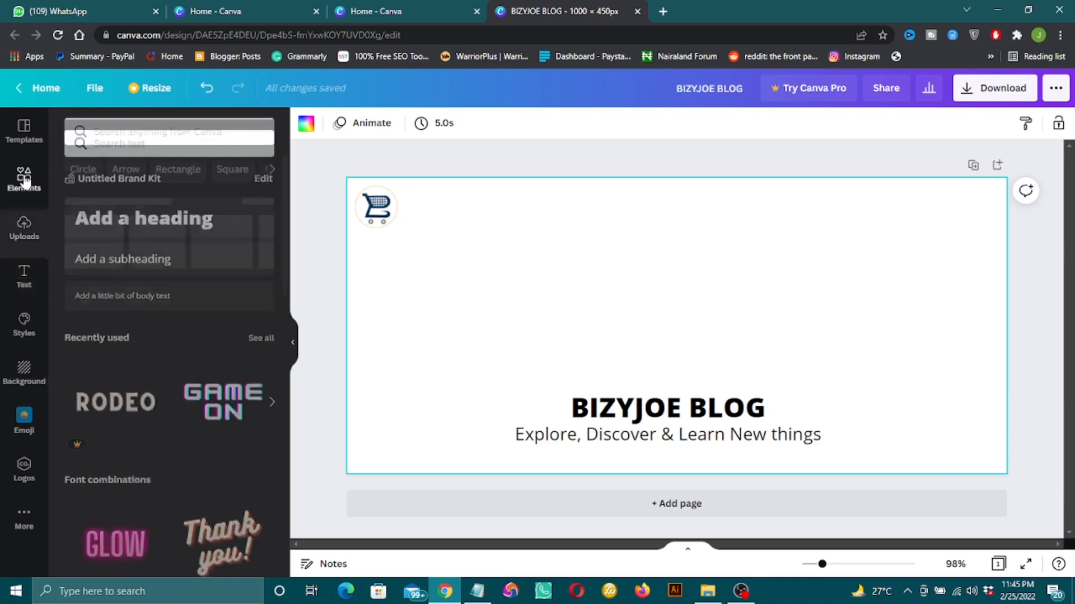
{"action": "left_click", "coordinate": [664, 11]}
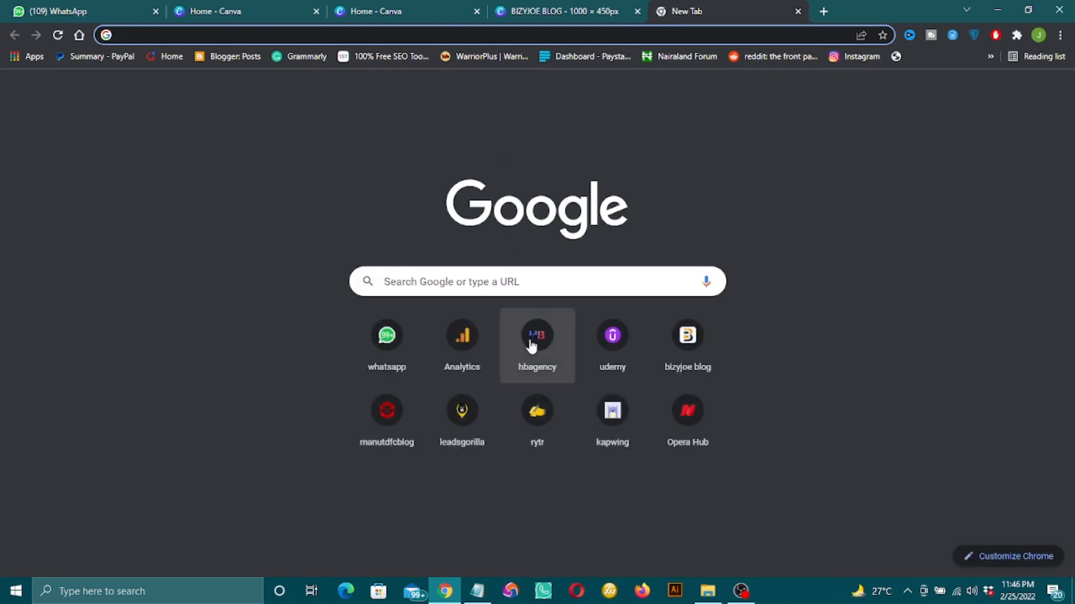
{"action": "left_click", "coordinate": [490, 286]}
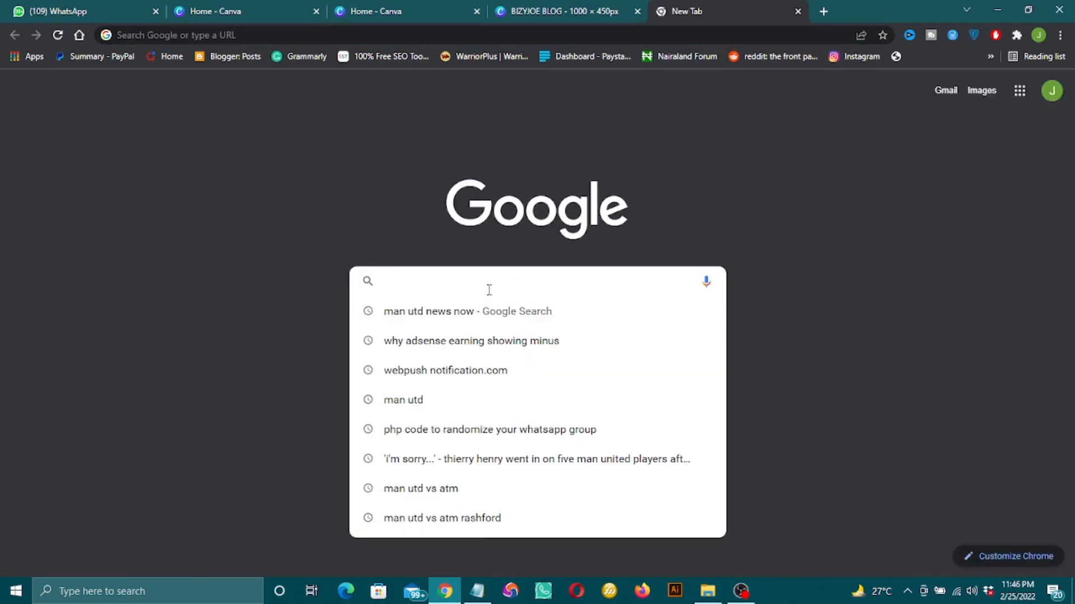
{"action": "type", "text": "man utd"}
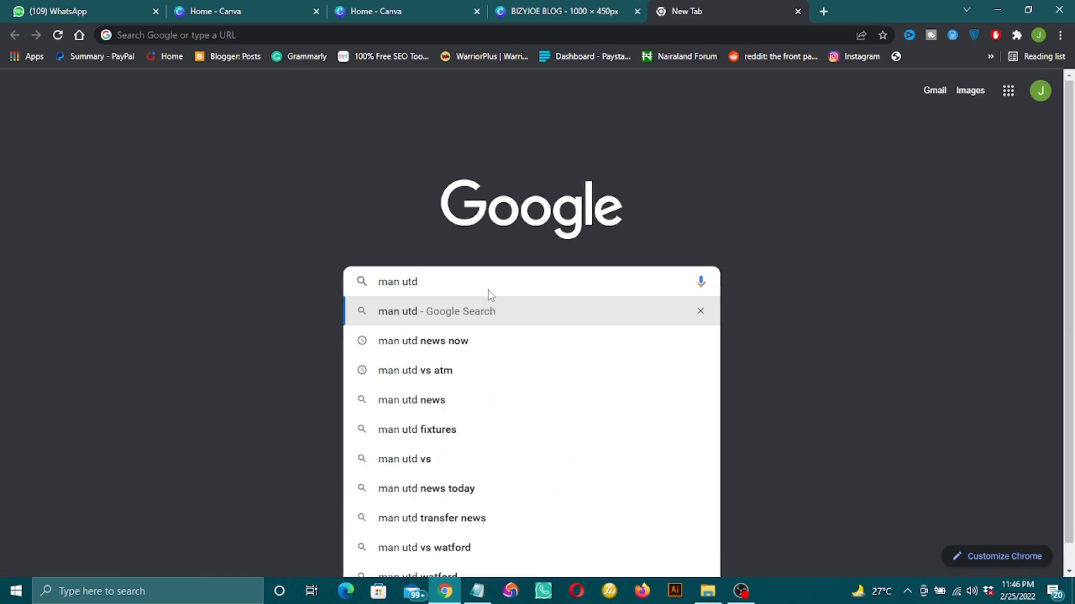
{"action": "key", "text": "Return"}
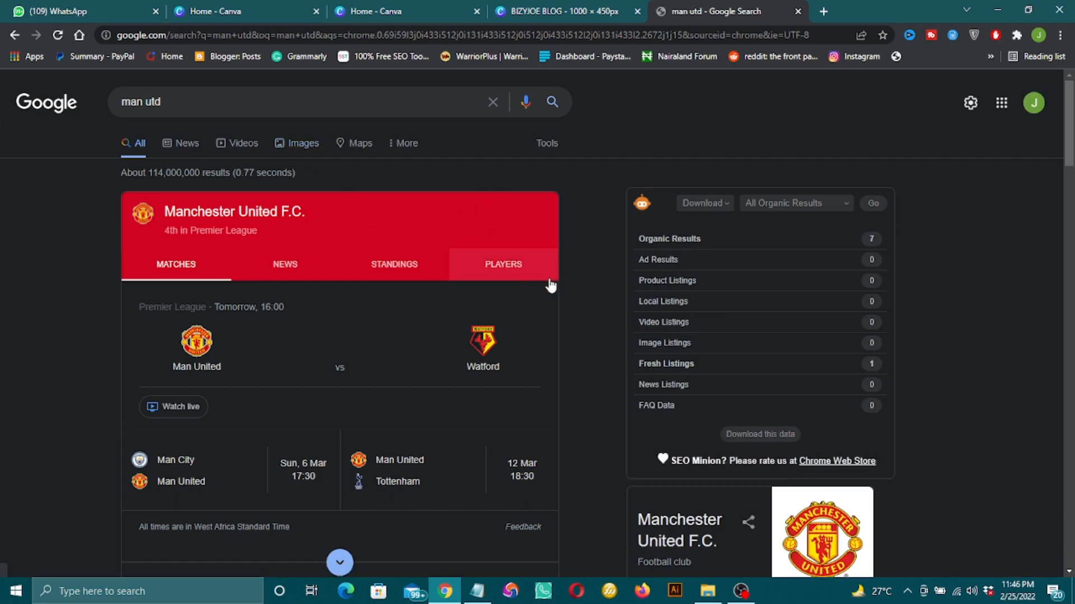
{"action": "left_click", "coordinate": [307, 145]}
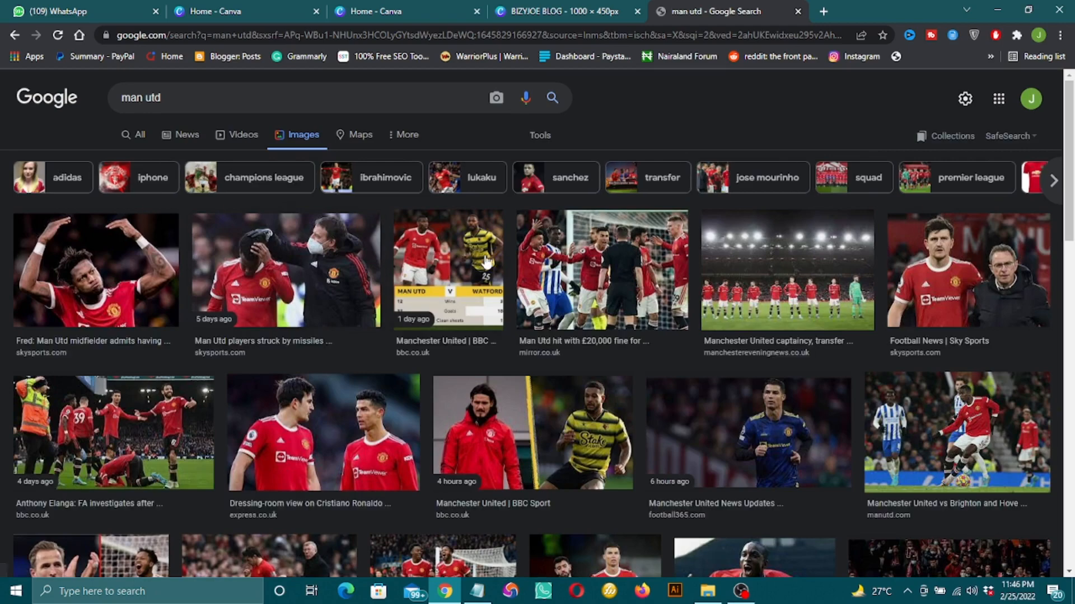
Filter the "man utd" image results by Creative Commons licences, look through them, and return to the unfiltered results.
{"action": "scroll", "coordinate": [332, 266], "scroll_direction": "down", "scroll_amount": 1}
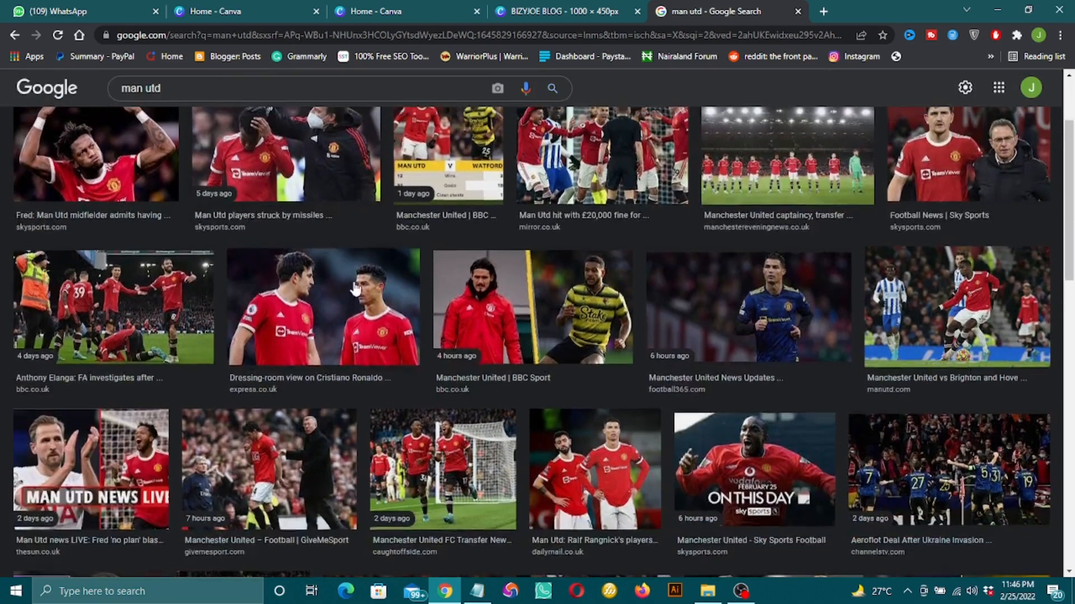
{"action": "scroll", "coordinate": [255, 218], "scroll_direction": "up", "scroll_amount": 1}
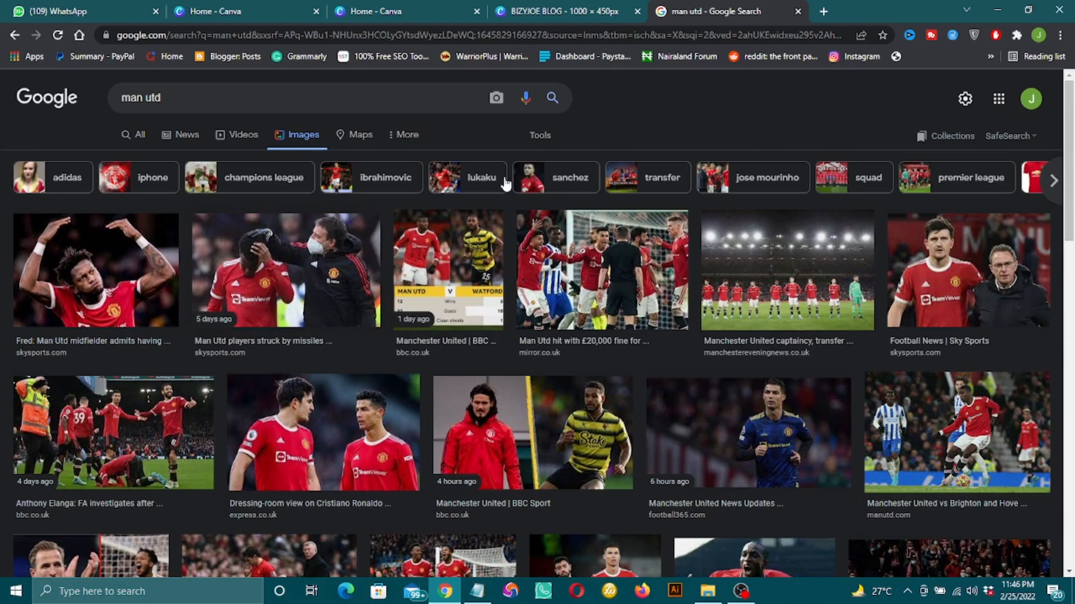
{"action": "left_click", "coordinate": [540, 140]}
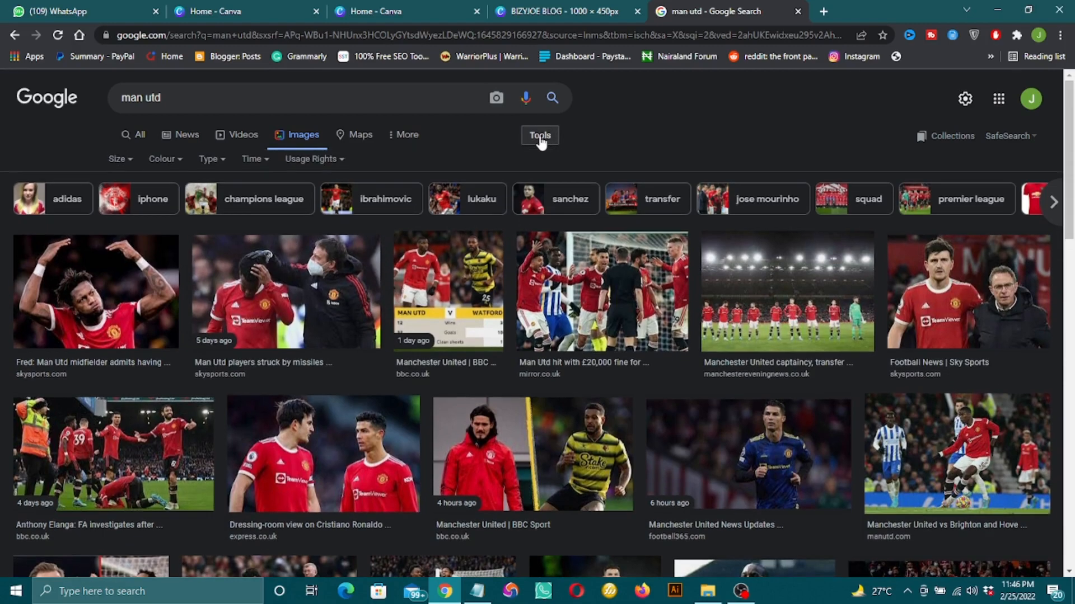
{"action": "left_click", "coordinate": [316, 159]}
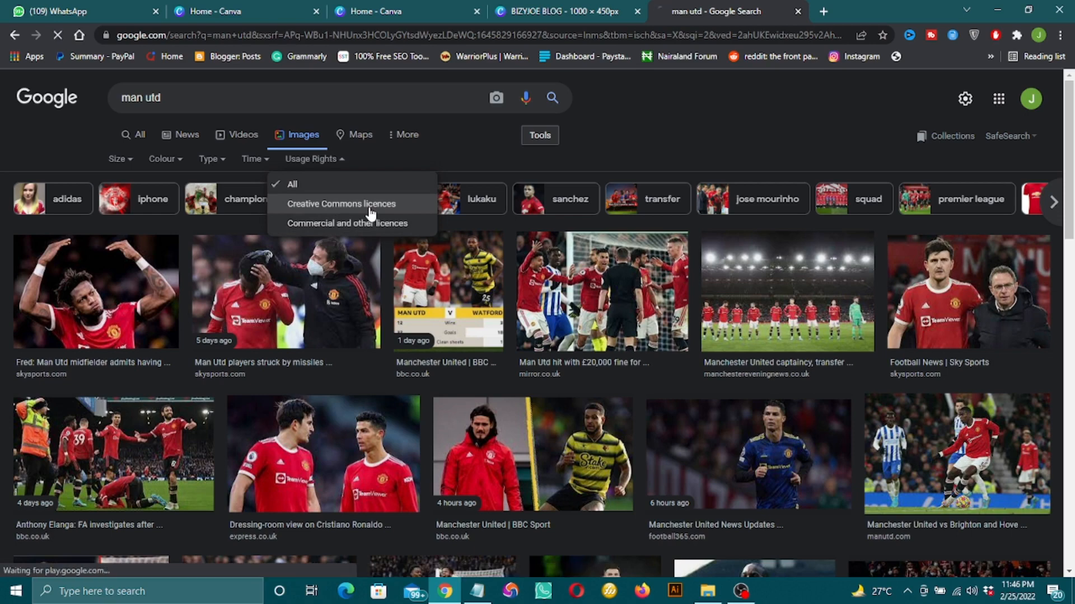
{"action": "left_click", "coordinate": [369, 208]}
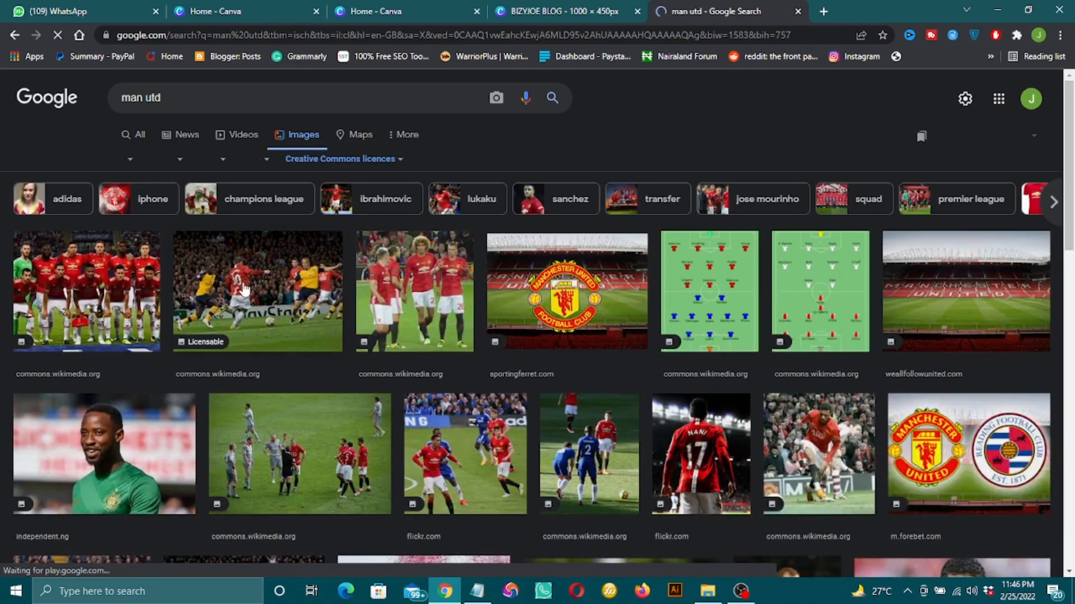
{"action": "scroll", "coordinate": [278, 334], "scroll_direction": "down", "scroll_amount": 2}
{"action": "scroll", "coordinate": [277, 334], "scroll_direction": "up", "scroll_amount": 3}
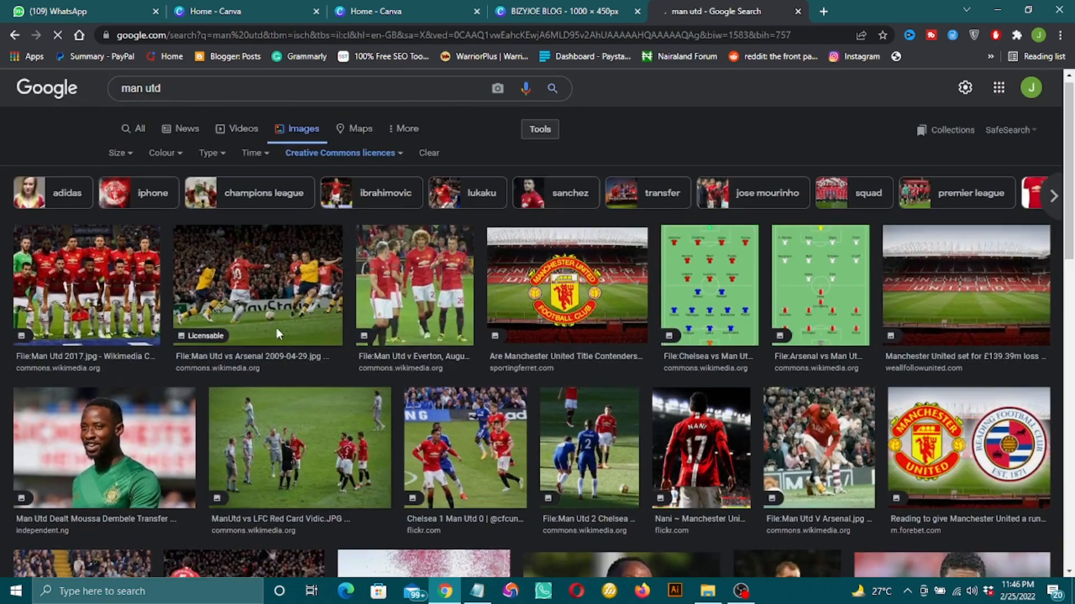
{"action": "left_click", "coordinate": [397, 160]}
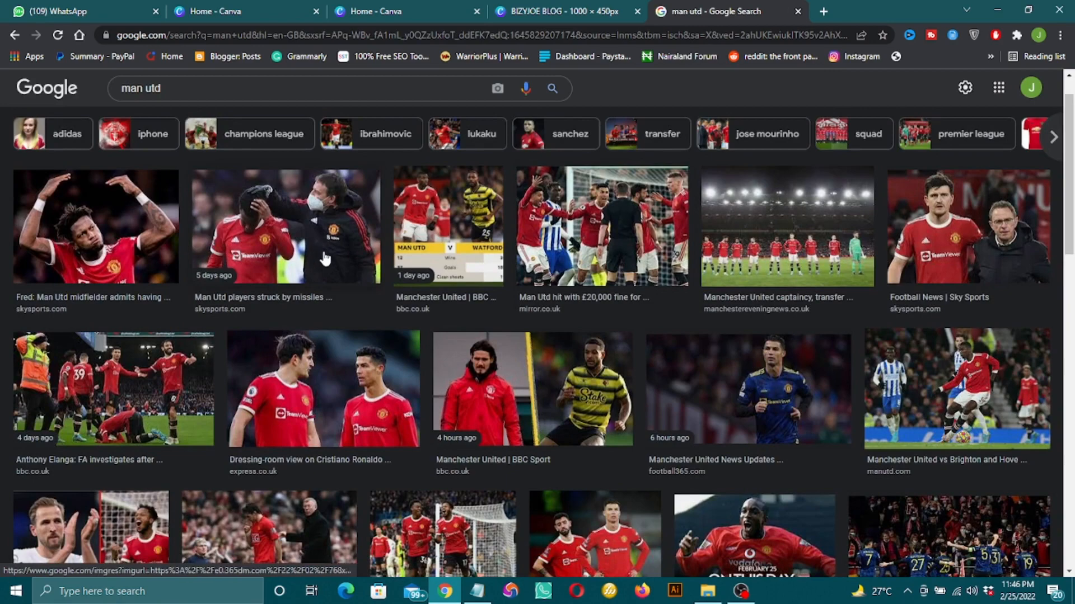
Open the Sky Sports "Man Utd players struck by missiles" image and save it to the computer.
{"action": "left_click", "coordinate": [322, 252]}
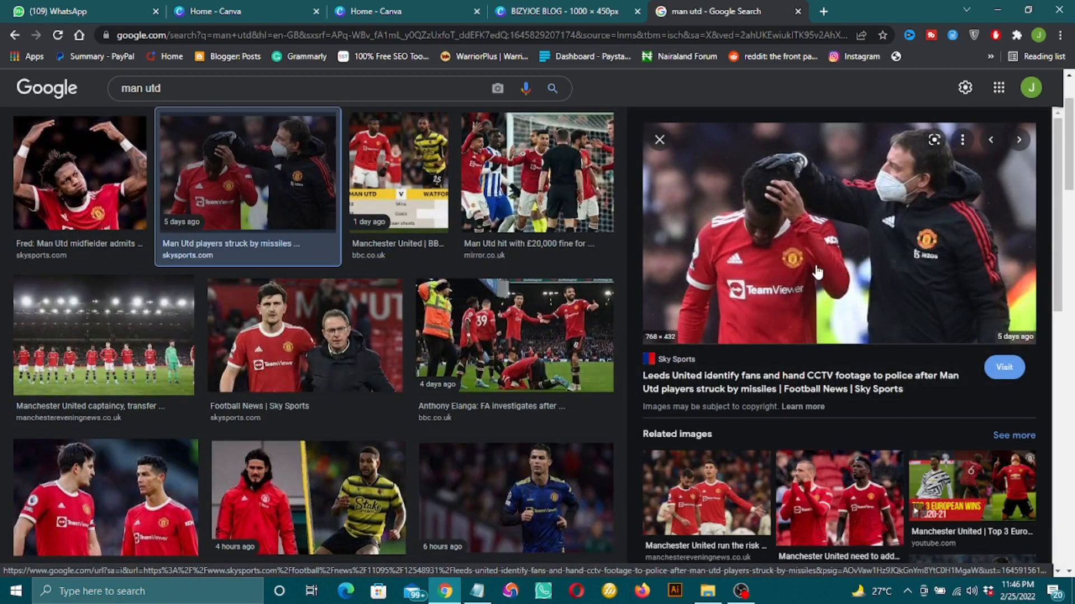
{"action": "left_click", "coordinate": [855, 248]}
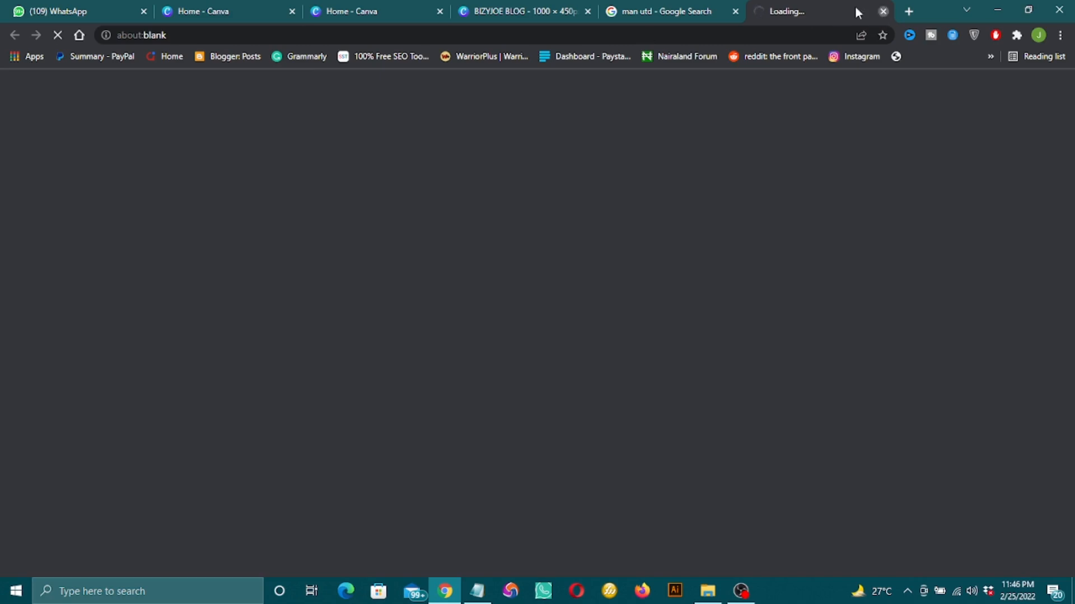
{"action": "left_click", "coordinate": [883, 11]}
{"action": "right_click", "coordinate": [815, 181]}
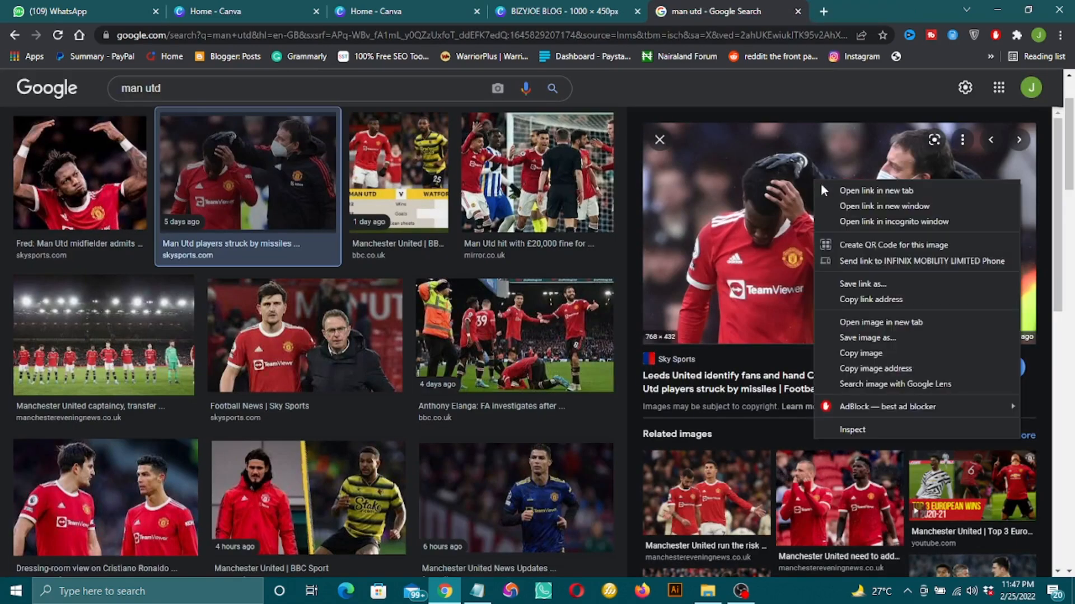
{"action": "left_click", "coordinate": [872, 335]}
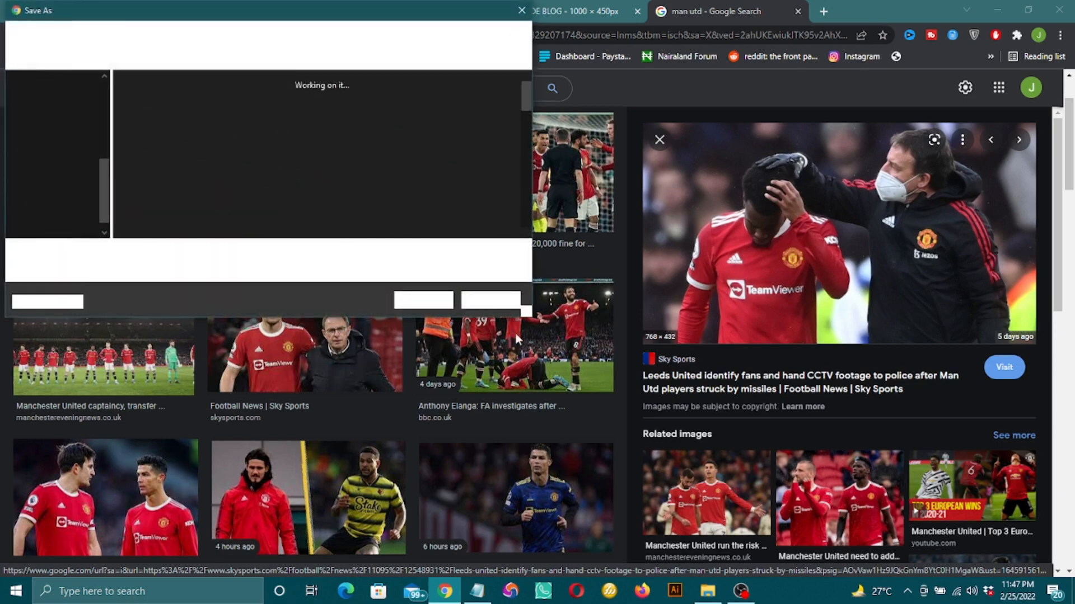
{"action": "left_click", "coordinate": [425, 303]}
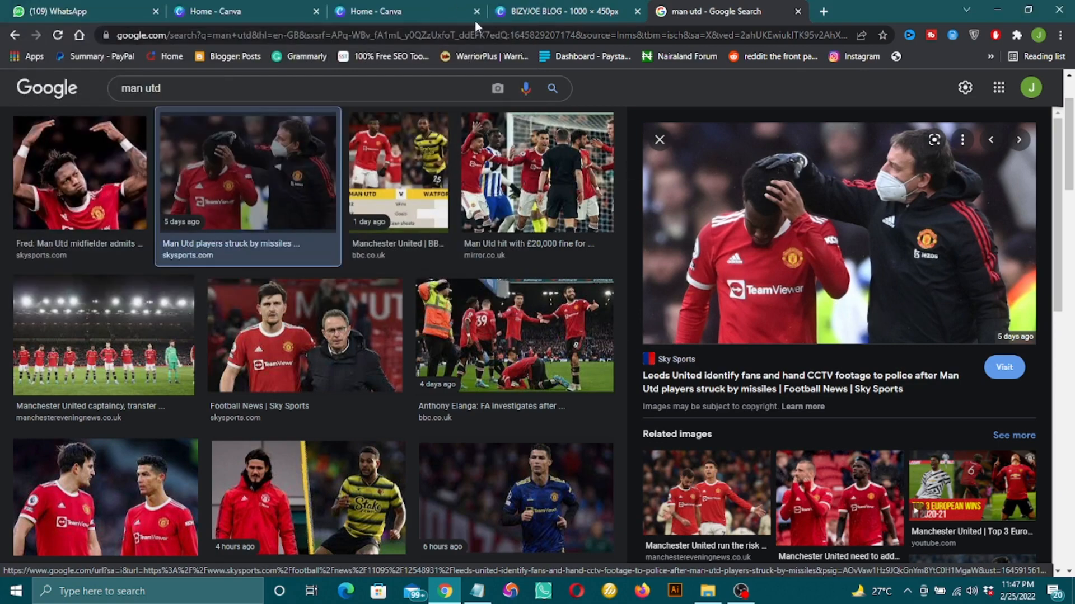
Switch to Canva's uploads and bring the previewed Sky Sports Man Utd image from the Google results onto the blog design.
{"action": "left_click", "coordinate": [532, 11]}
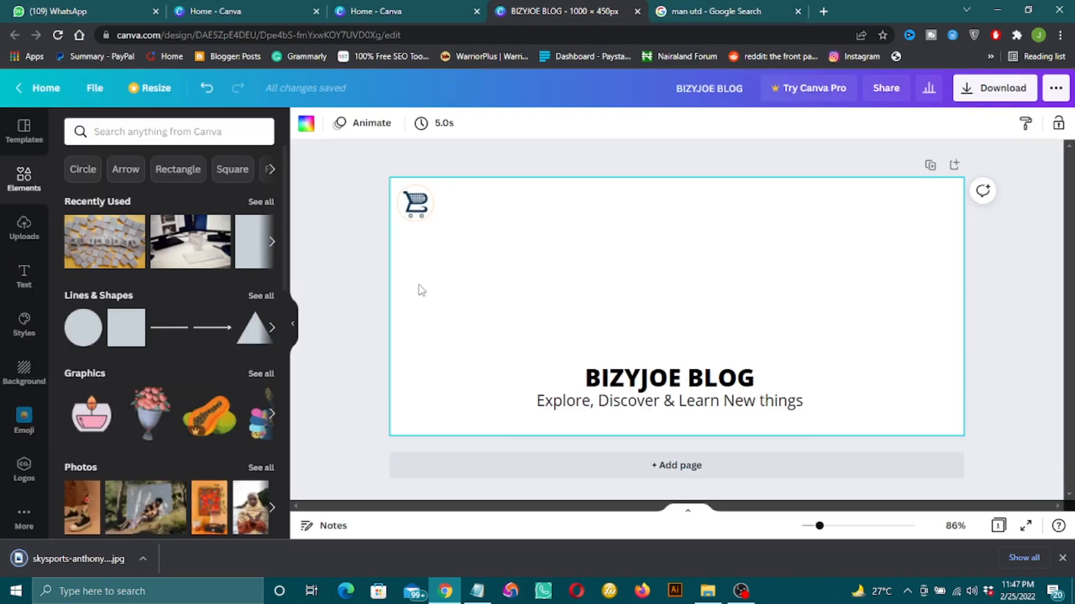
{"action": "left_click", "coordinate": [25, 227]}
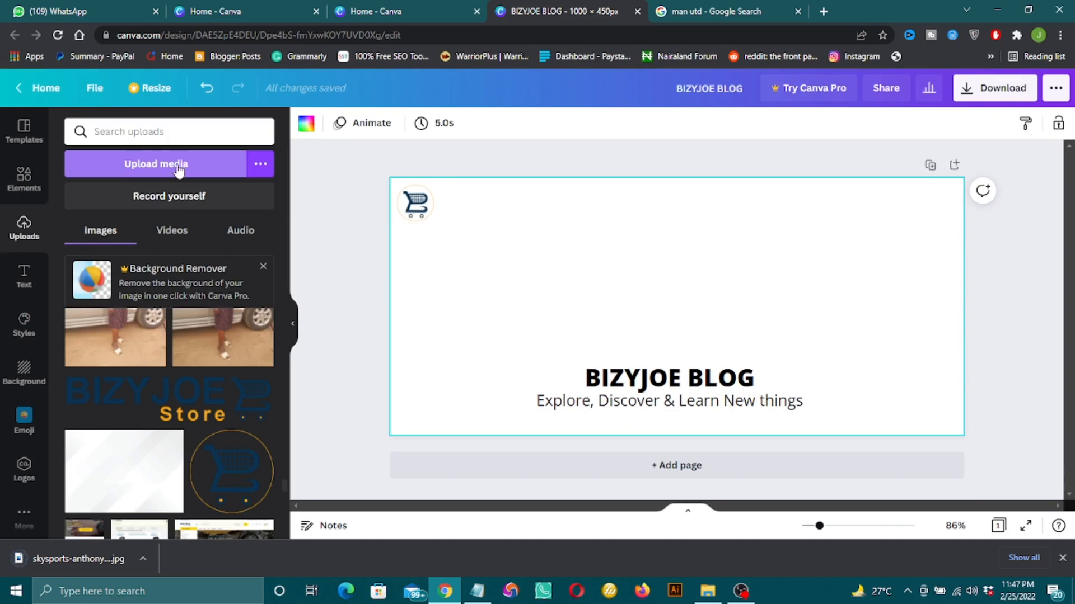
{"action": "left_click", "coordinate": [735, 11]}
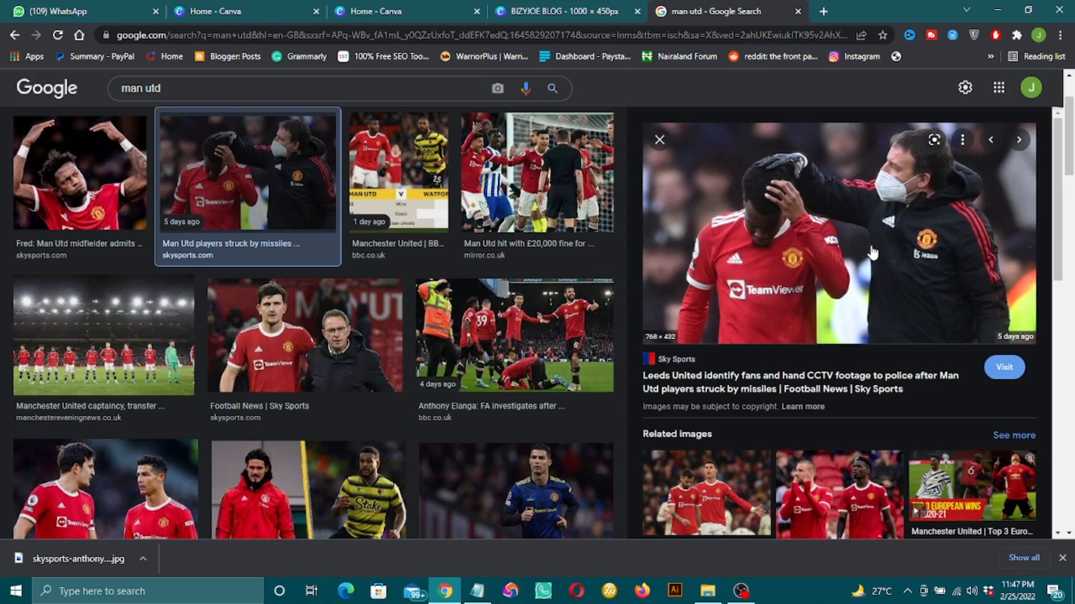
{"action": "left_click_drag", "start_coordinate": [872, 253], "coordinate": [597, 300]}
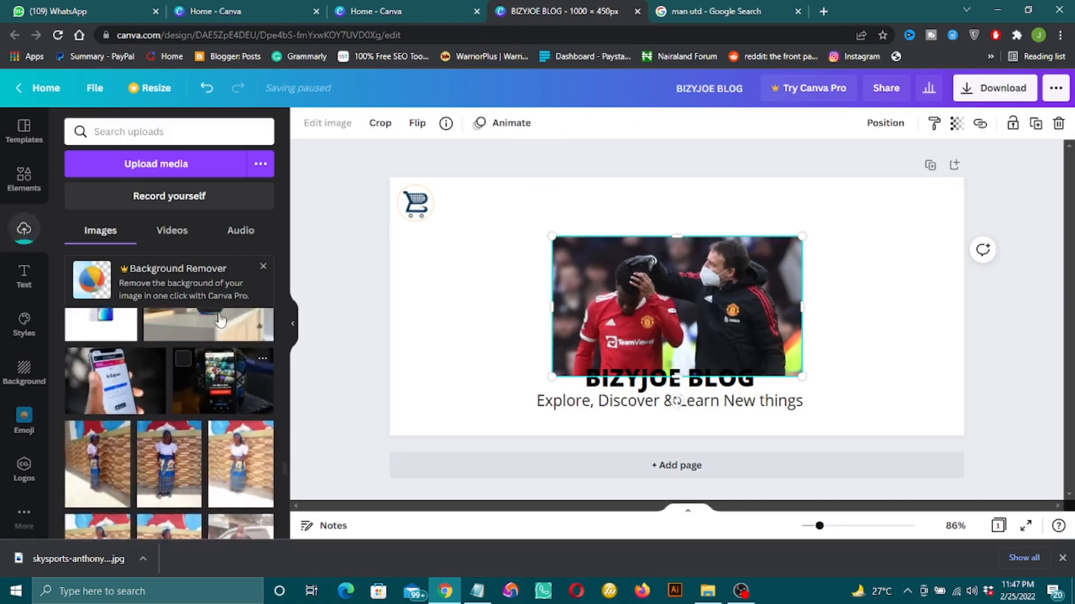
{"action": "scroll", "coordinate": [220, 319], "scroll_direction": "down", "scroll_amount": 10}
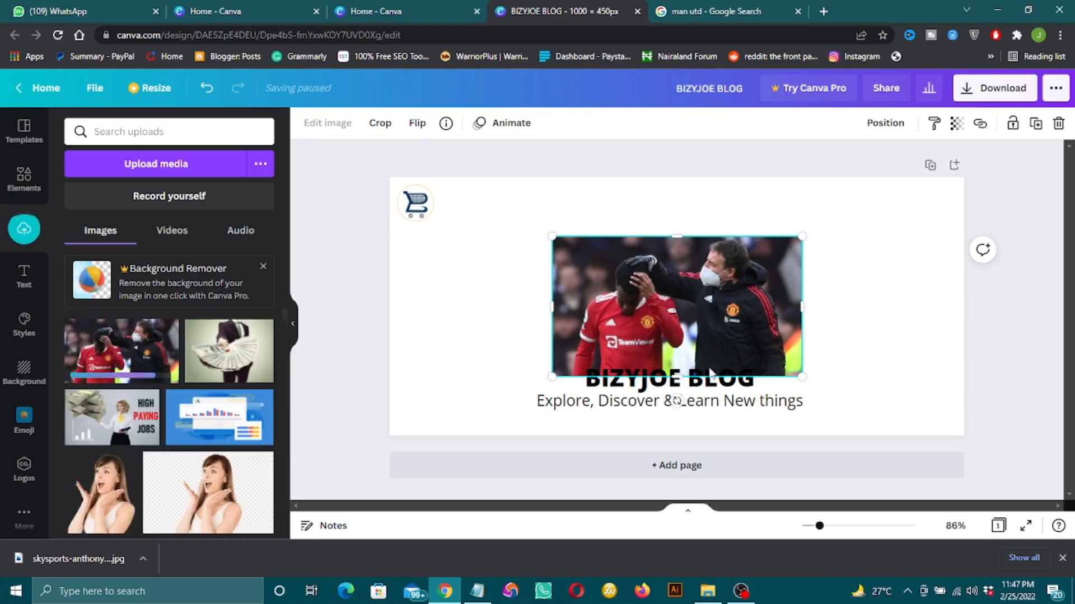
Enlarge and position the Man Utd photo so it covers the whole page, and send it to the back.
{"action": "left_click_drag", "start_coordinate": [673, 331], "coordinate": [511, 273]}
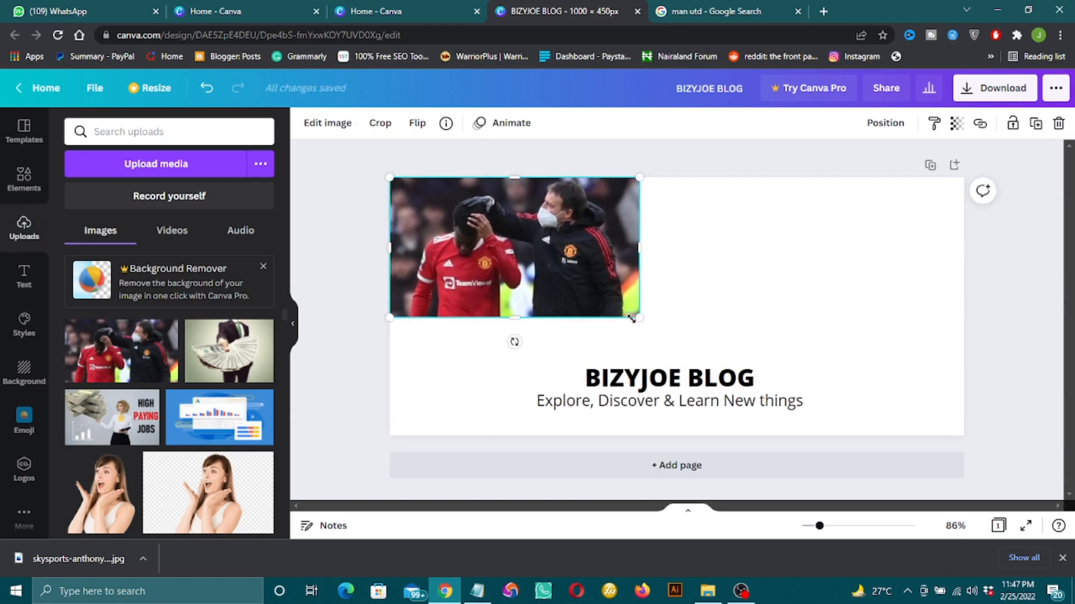
{"action": "left_click_drag", "start_coordinate": [666, 326], "coordinate": [1012, 405]}
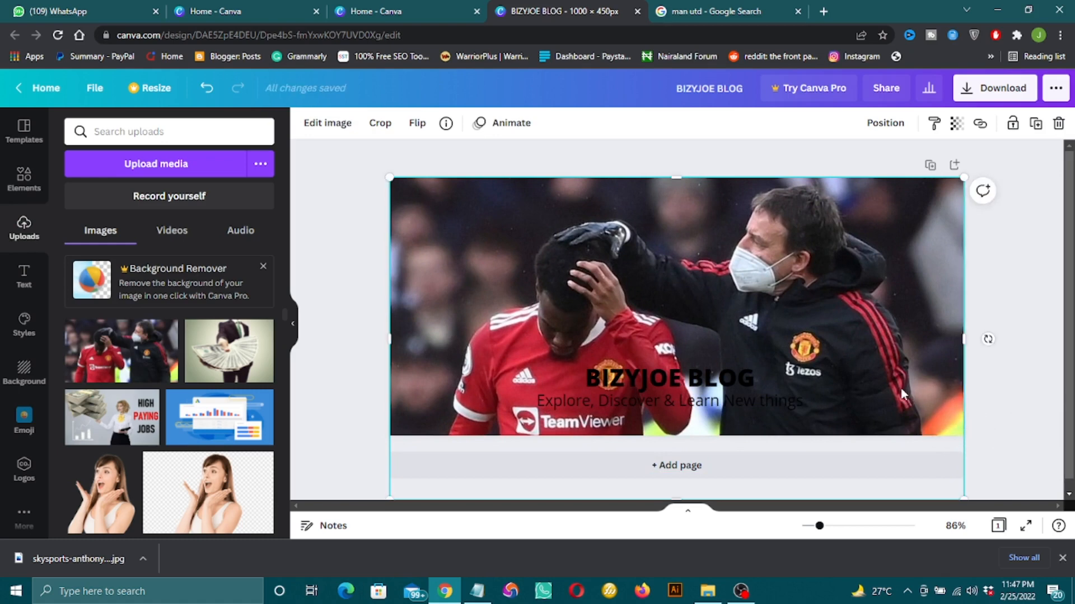
{"action": "left_click_drag", "start_coordinate": [905, 396], "coordinate": [901, 368]}
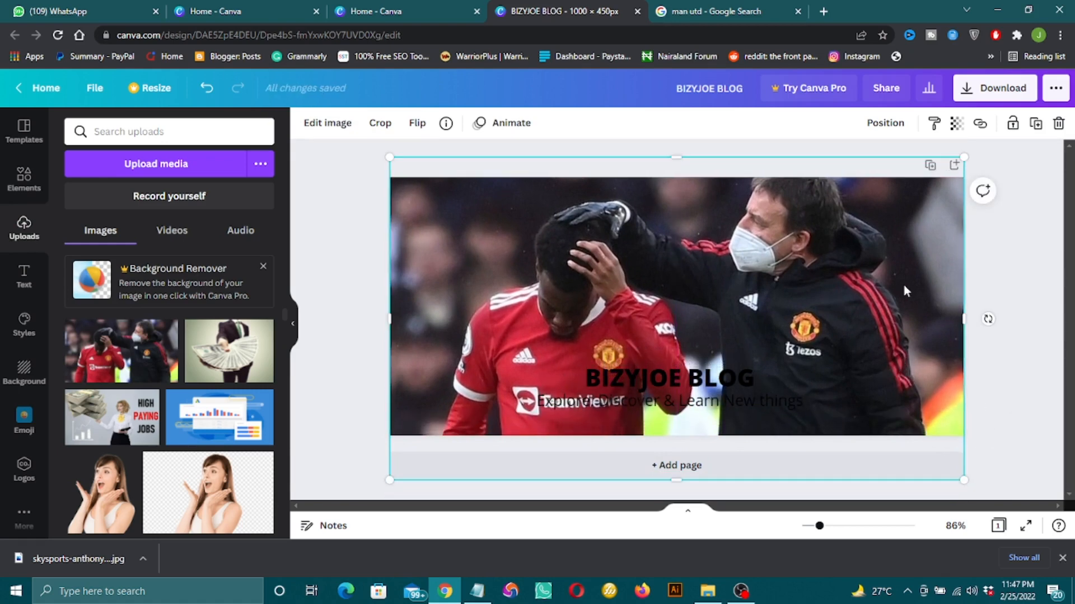
{"action": "left_click", "coordinate": [884, 125]}
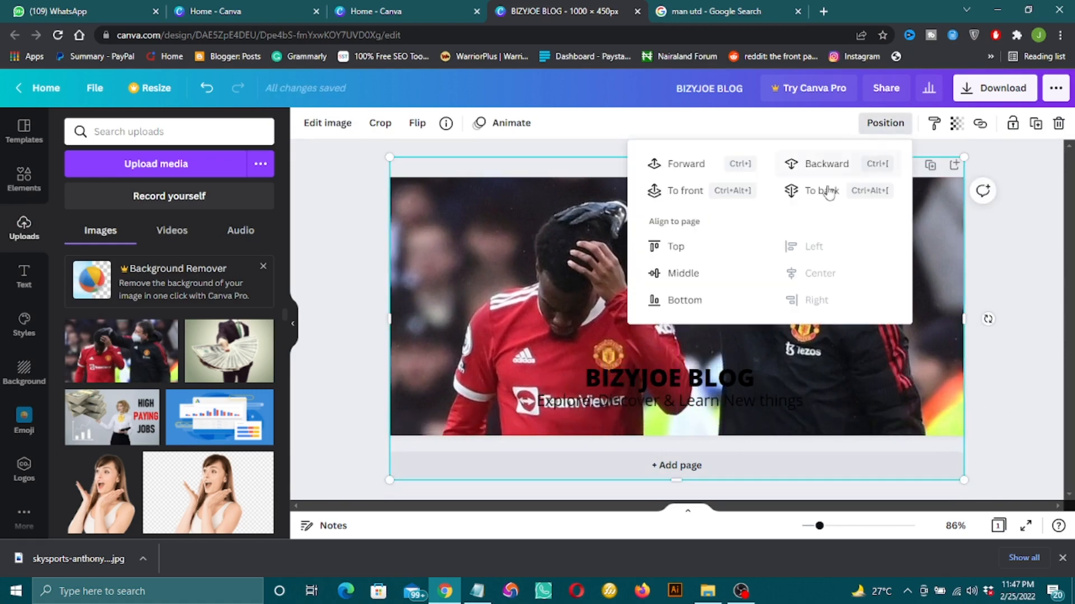
{"action": "left_click", "coordinate": [830, 199]}
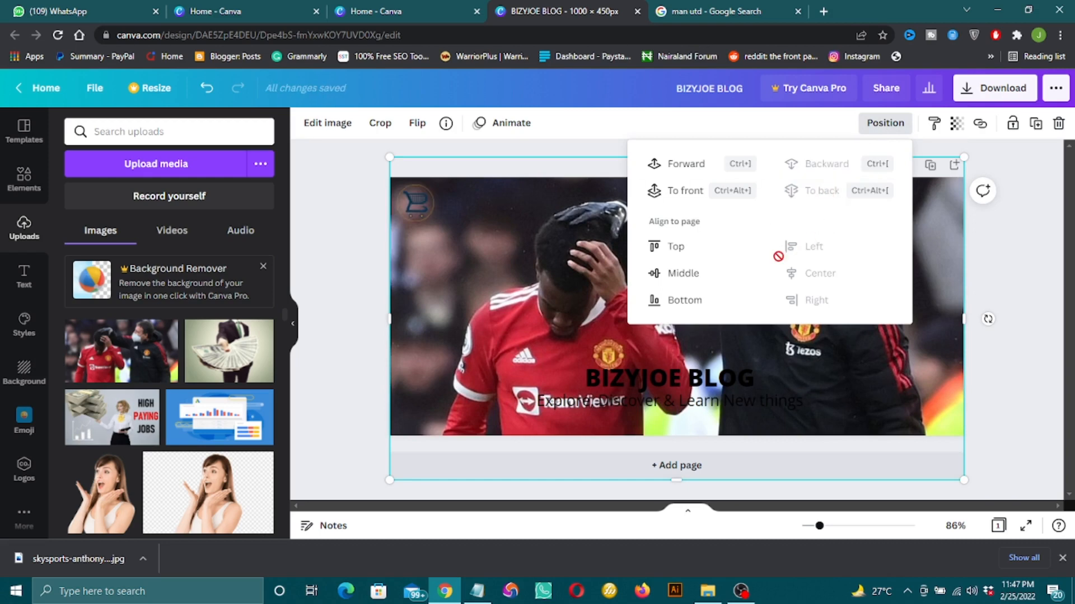
{"action": "left_click", "coordinate": [508, 236]}
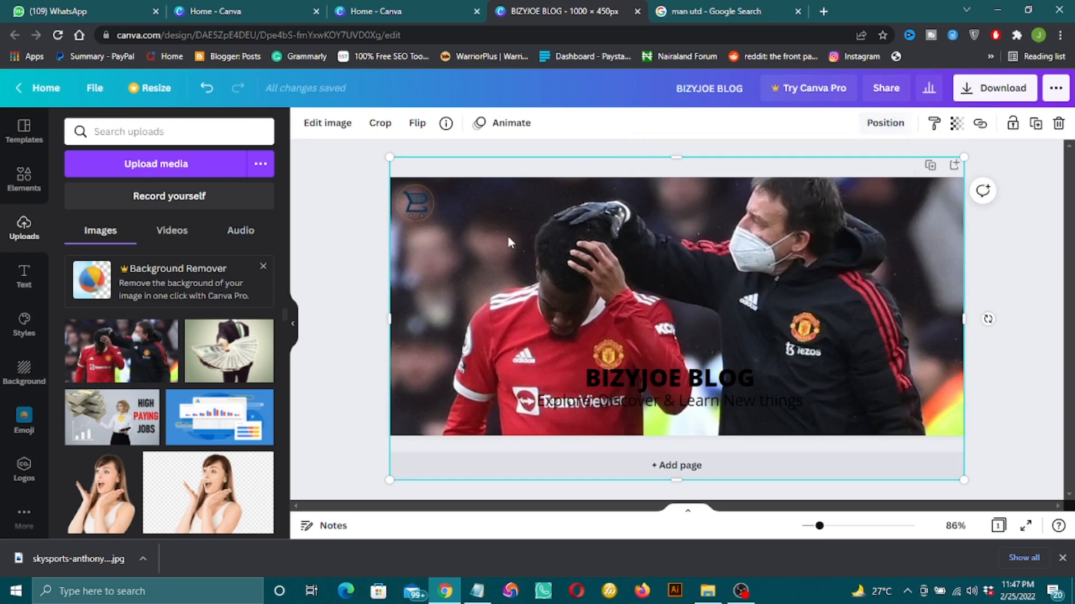
Recolour both the BIZYJOE BLOG heading and the "Explore, Discover & Learn New things" subheading white.
{"action": "left_click", "coordinate": [698, 385]}
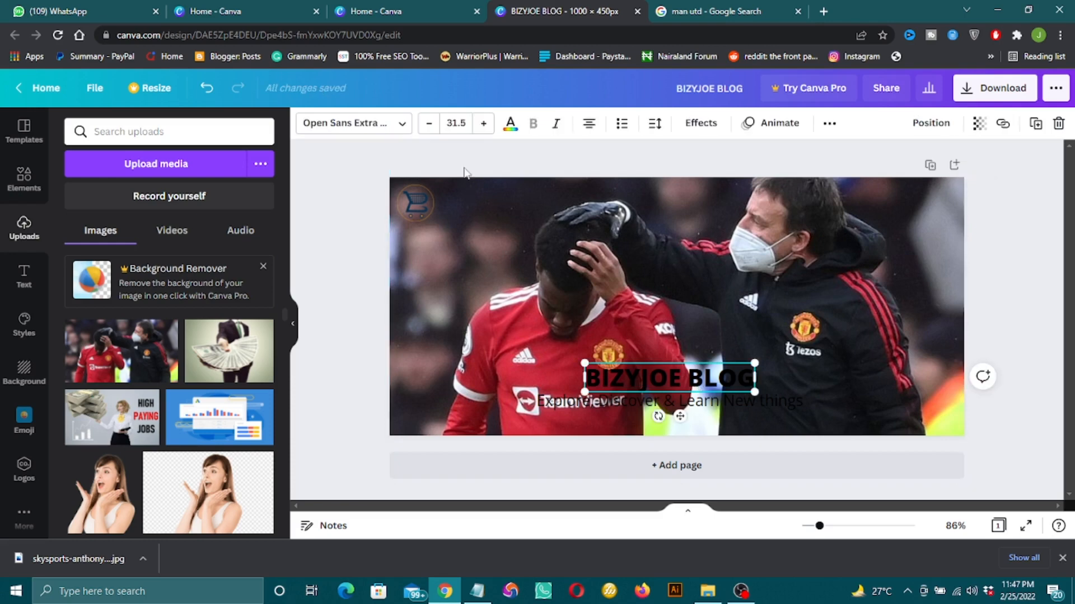
{"action": "left_click", "coordinate": [511, 123]}
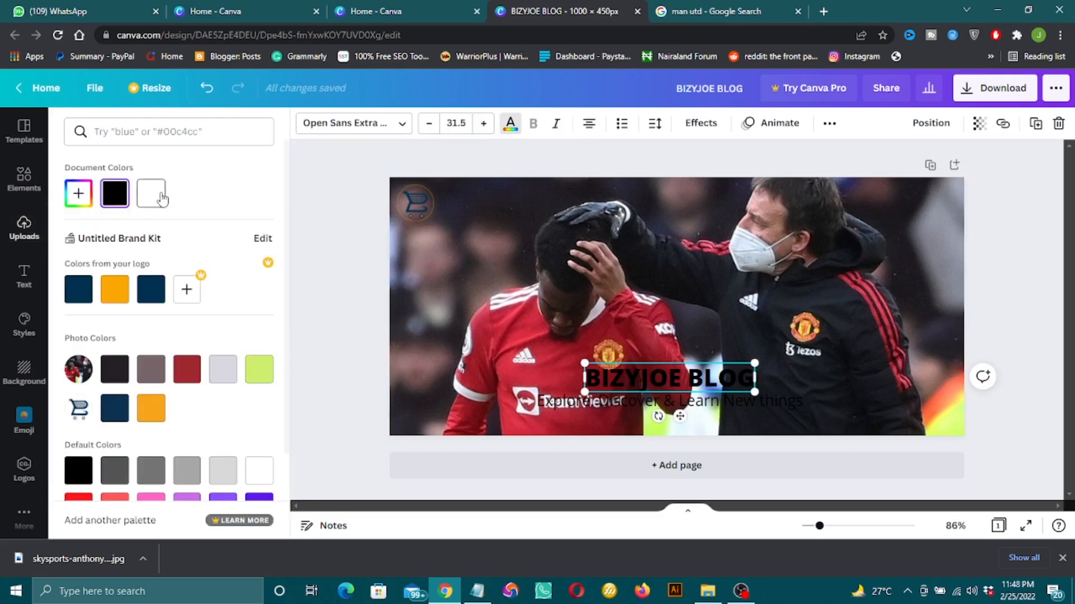
{"action": "left_click", "coordinate": [161, 196]}
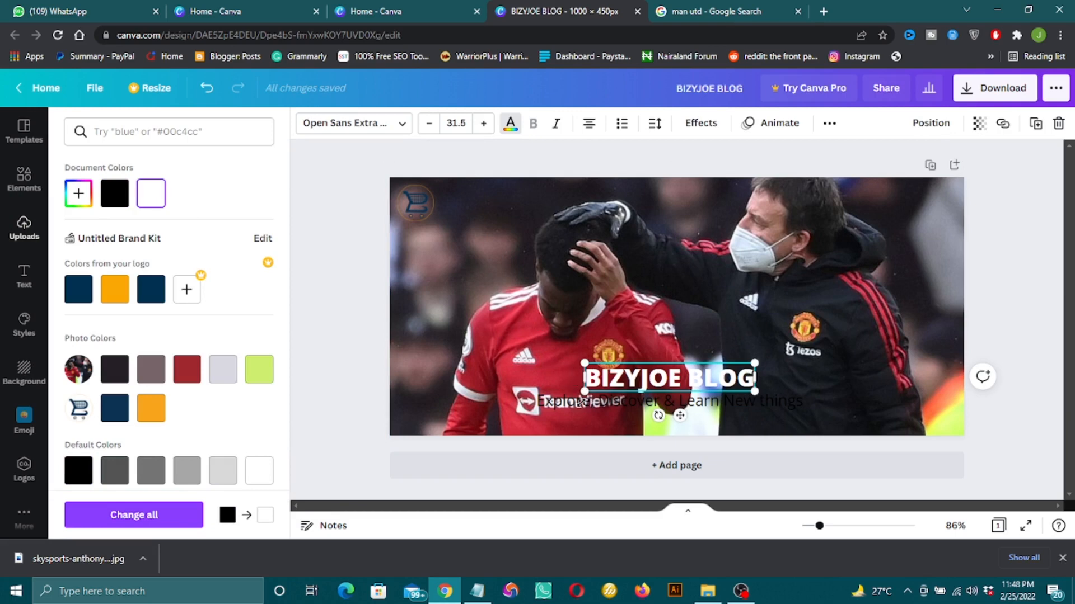
{"action": "left_click", "coordinate": [557, 402]}
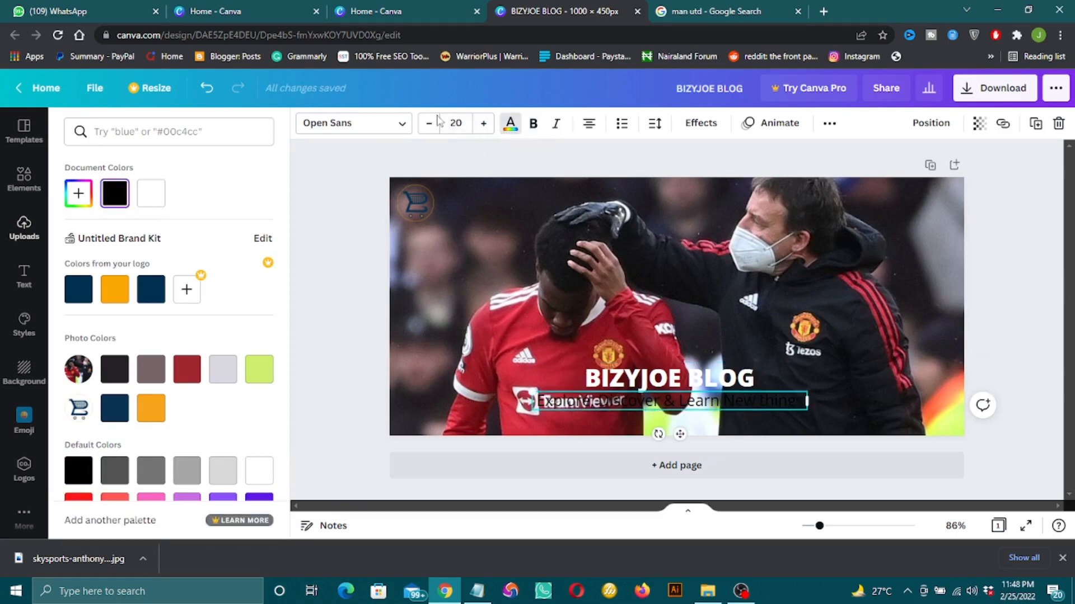
{"action": "left_click", "coordinate": [510, 123]}
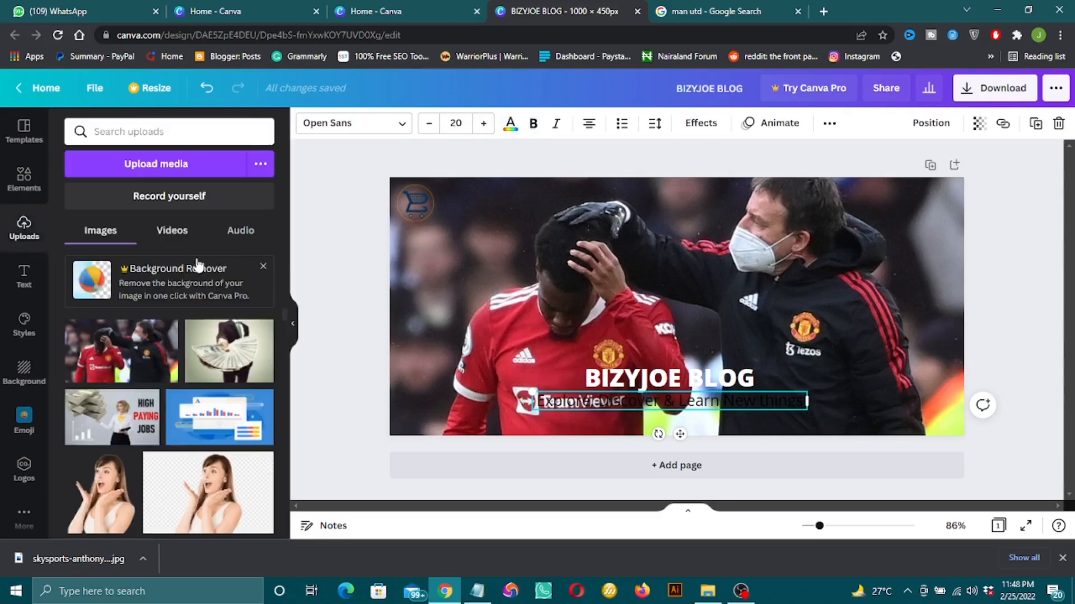
{"action": "left_click", "coordinate": [510, 123]}
{"action": "left_click", "coordinate": [151, 193]}
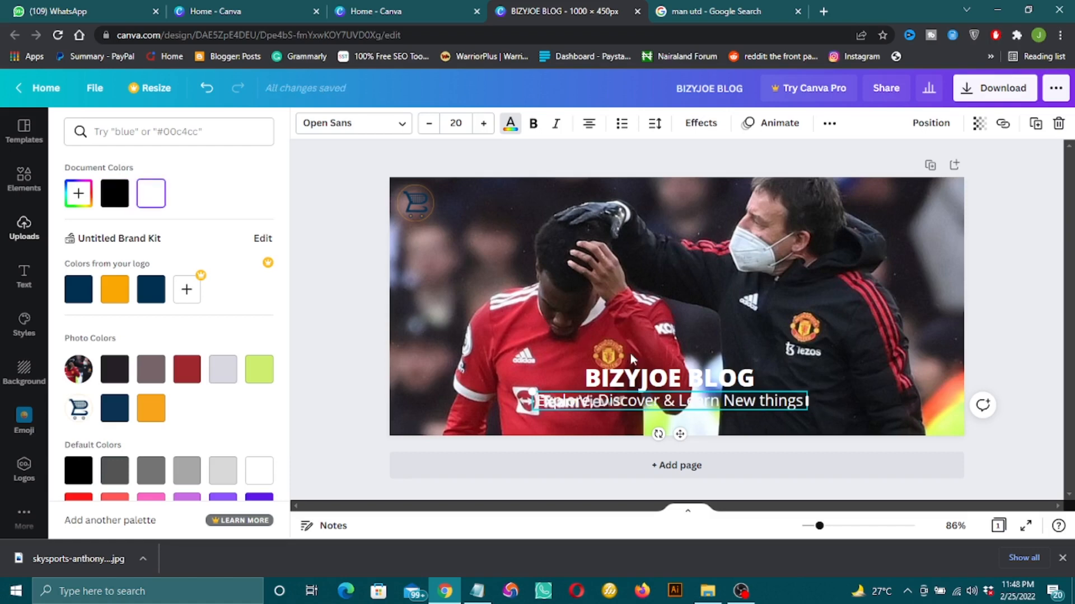
Move the cart logo slightly inward from the page's upper-left corner, and open the library of design elements.
{"action": "left_click", "coordinate": [418, 199]}
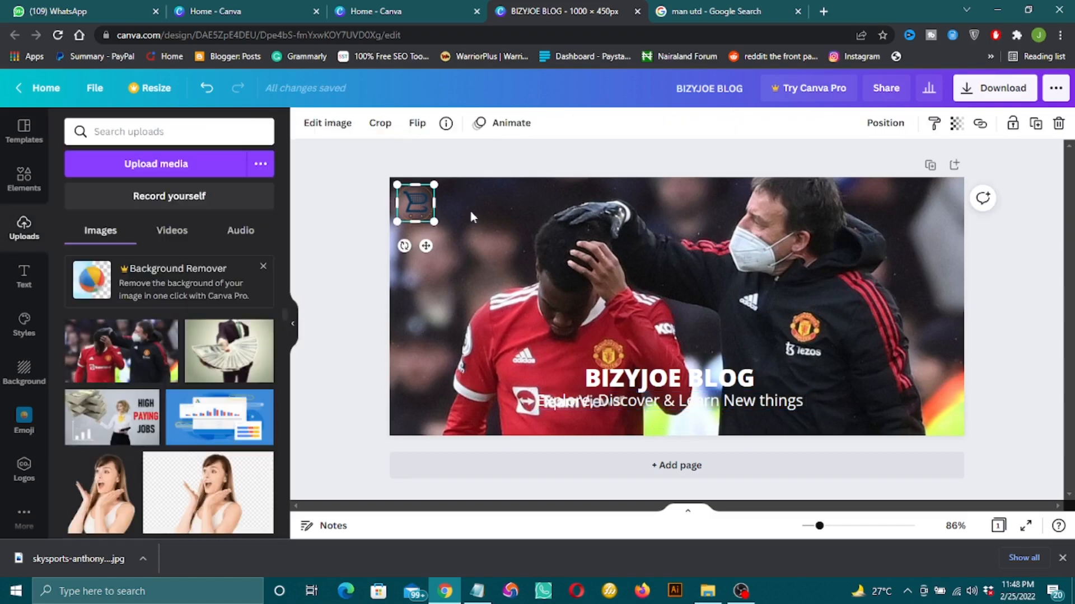
{"action": "left_click_drag", "start_coordinate": [424, 198], "coordinate": [439, 211]}
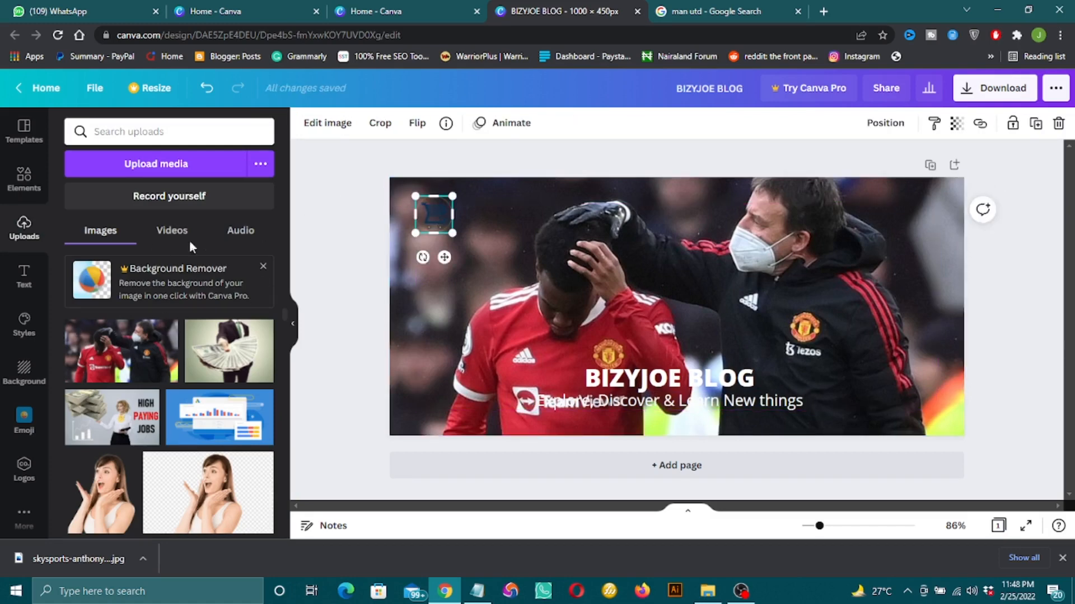
{"action": "left_click", "coordinate": [37, 183]}
{"action": "left_click", "coordinate": [88, 323]}
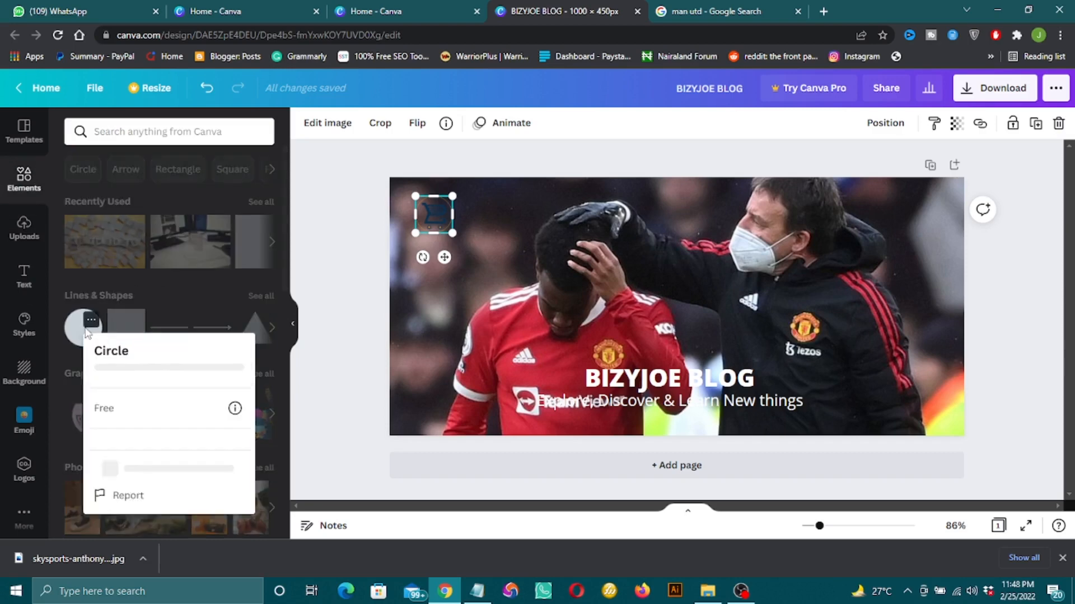
{"action": "left_click", "coordinate": [442, 226]}
{"action": "left_click_drag", "start_coordinate": [453, 233], "coordinate": [478, 235]}
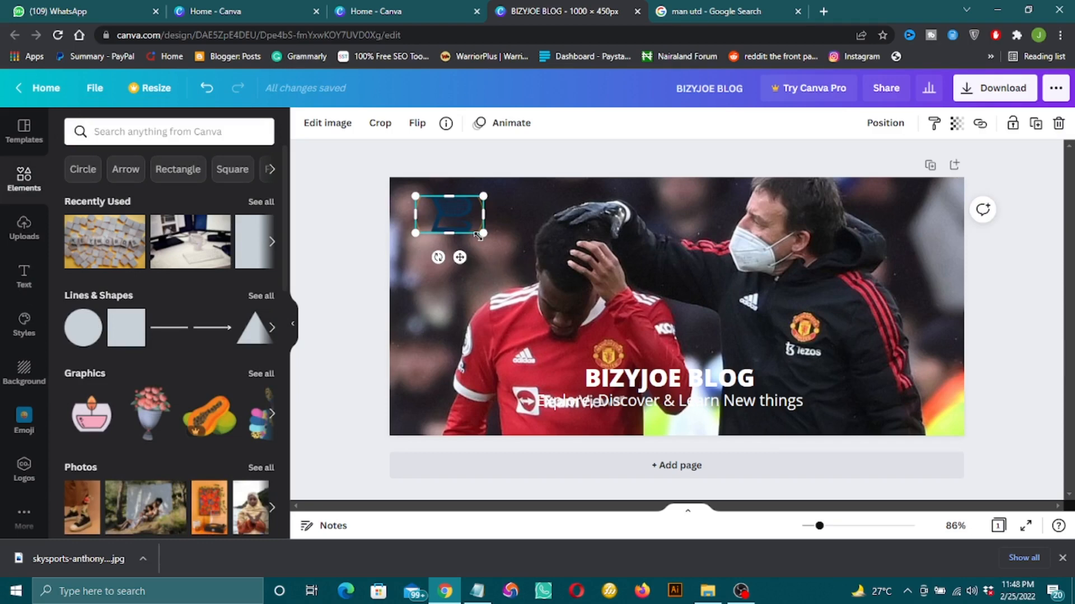
{"action": "key", "text": "ctrl+z"}
{"action": "left_click", "coordinate": [446, 297]}
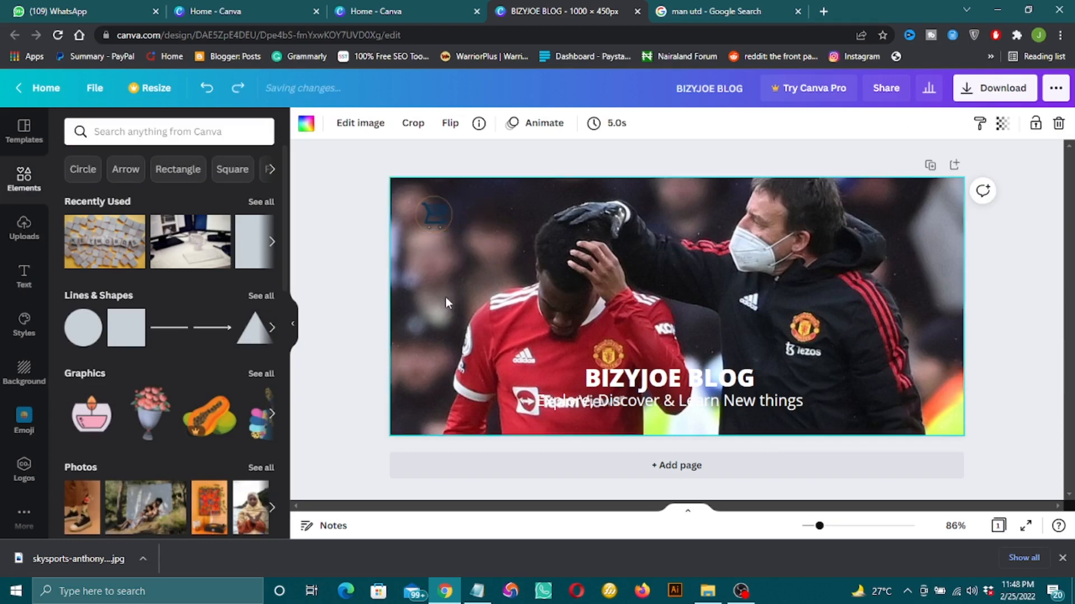
Add a circle shape to the page.
{"action": "left_click", "coordinate": [83, 328]}
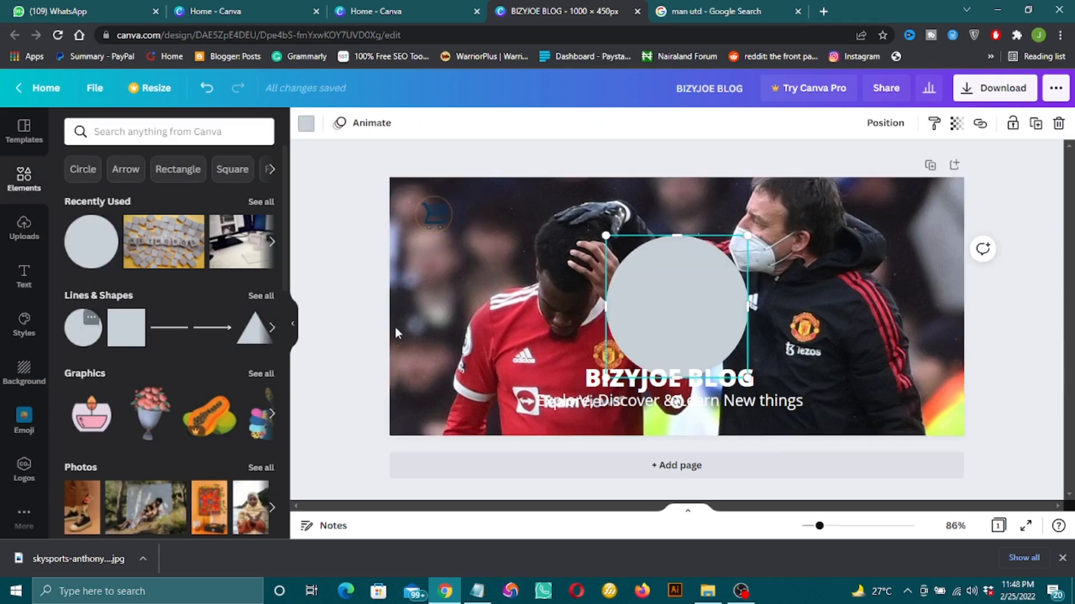
Shrink the circle to slightly larger than the cart logo, and layer the logo in front of it.
{"action": "left_click_drag", "start_coordinate": [652, 308], "coordinate": [540, 277]}
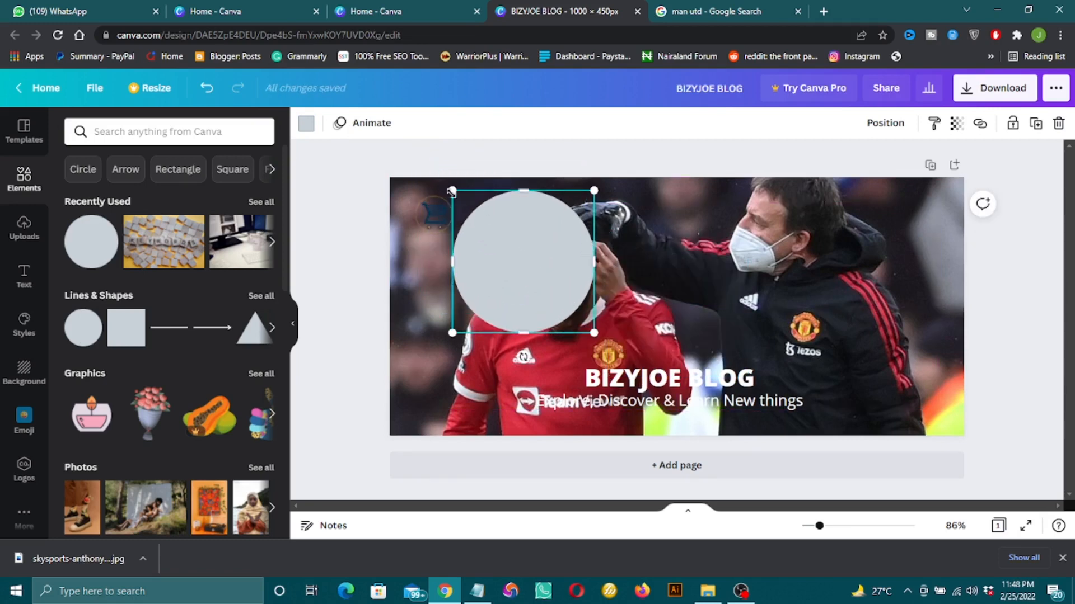
{"action": "left_click_drag", "start_coordinate": [452, 191], "coordinate": [476, 263]}
{"action": "left_click_drag", "start_coordinate": [441, 215], "coordinate": [500, 270]}
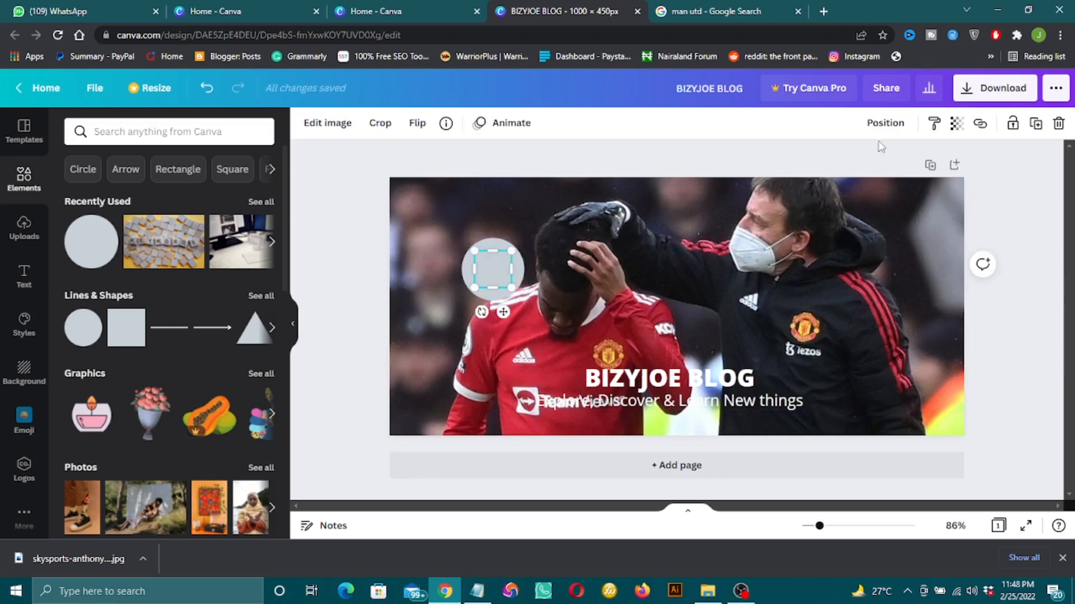
{"action": "left_click", "coordinate": [885, 122]}
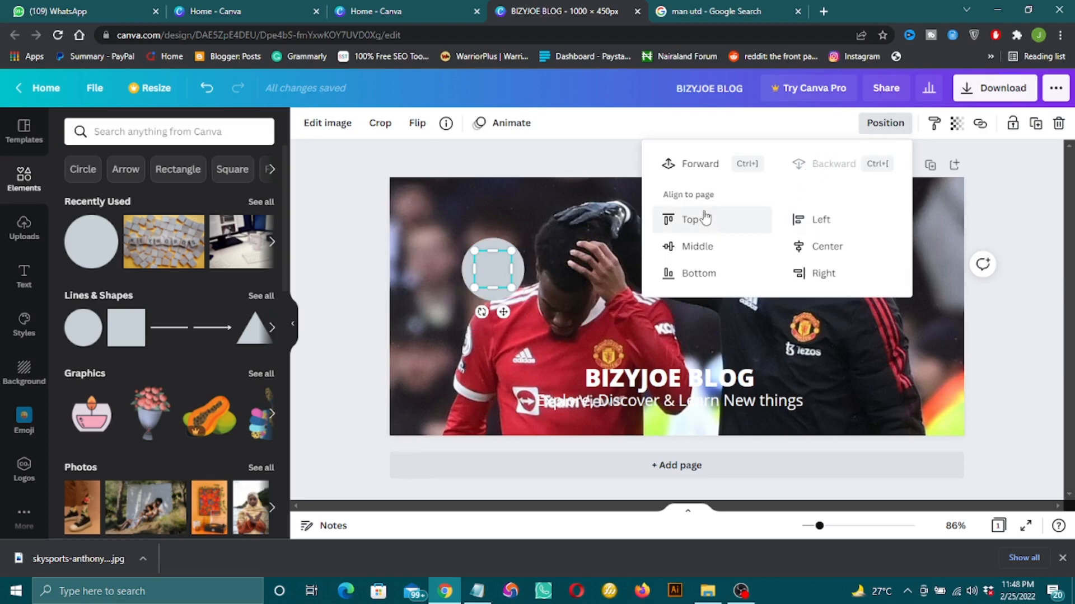
{"action": "left_click", "coordinate": [694, 163]}
{"action": "left_click", "coordinate": [552, 209]}
{"action": "left_click", "coordinate": [493, 268]}
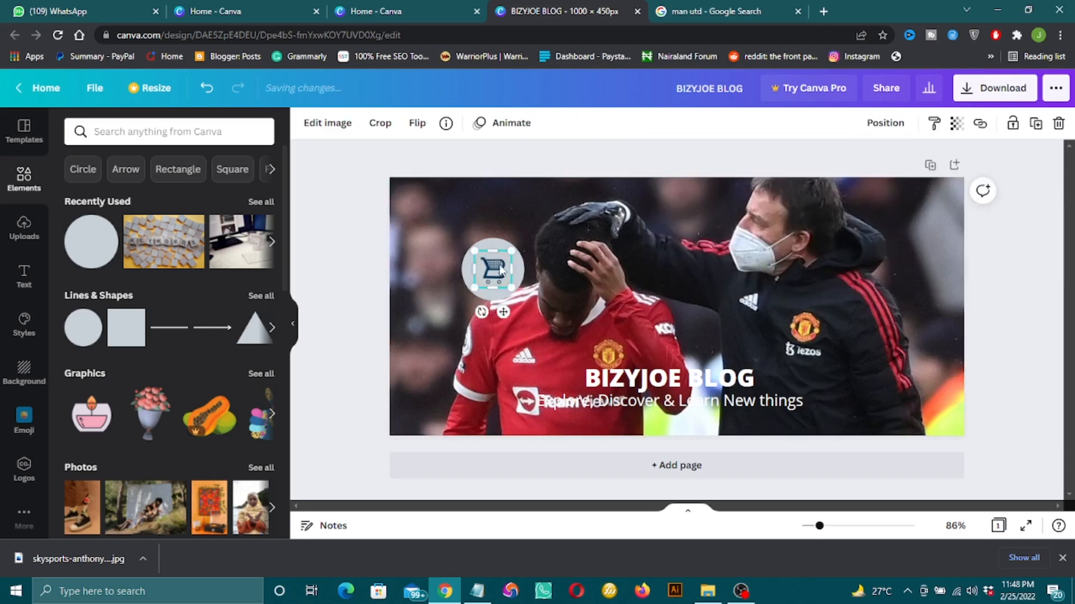
Shrink the circle further near the page's upper-left corner and center the cart logo on it.
{"action": "left_click_drag", "start_coordinate": [512, 311], "coordinate": [500, 272]}
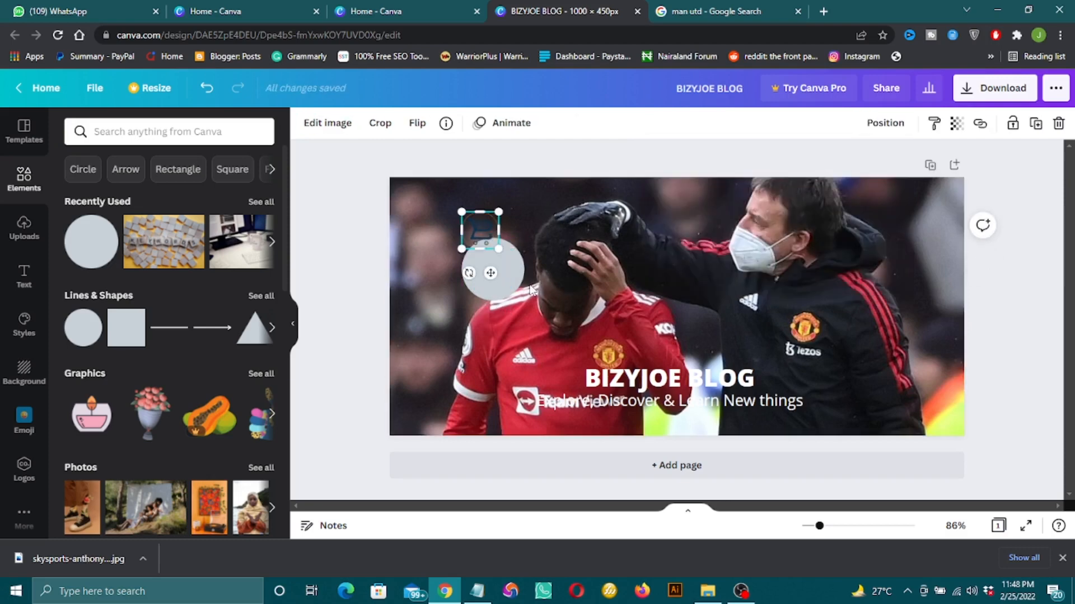
{"action": "left_click_drag", "start_coordinate": [515, 282], "coordinate": [449, 224]}
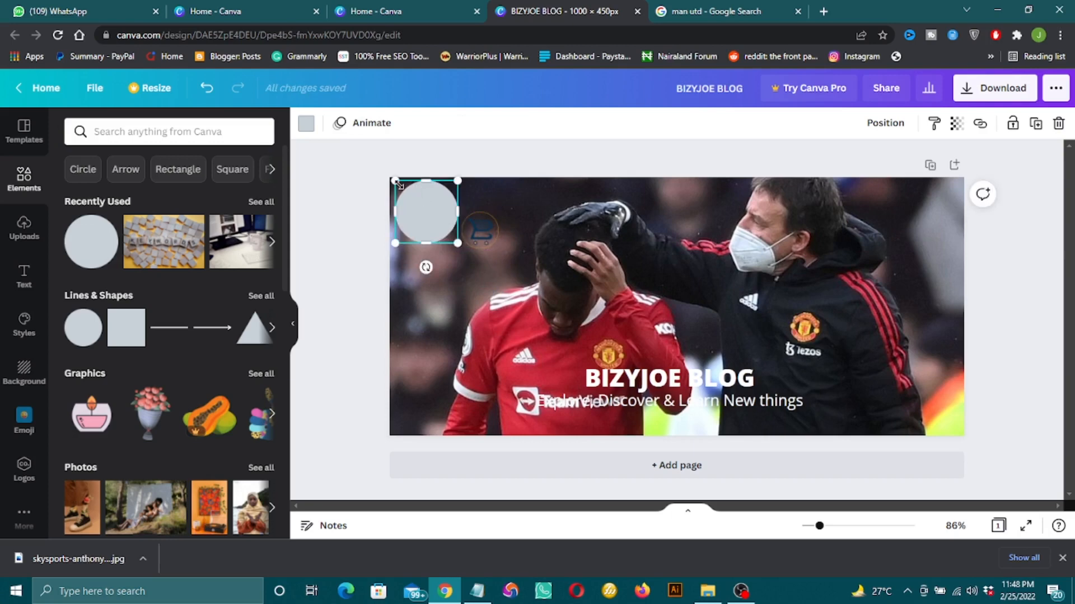
{"action": "left_click_drag", "start_coordinate": [396, 182], "coordinate": [414, 201]}
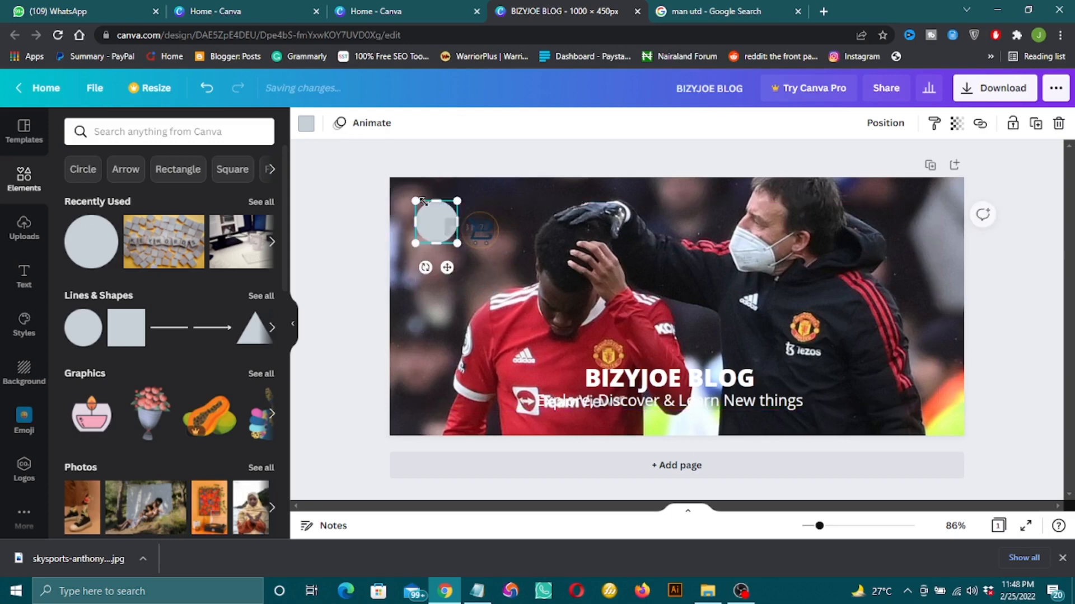
{"action": "left_click", "coordinate": [478, 229]}
{"action": "left_click_drag", "start_coordinate": [478, 229], "coordinate": [437, 219]}
{"action": "left_click", "coordinate": [516, 220]}
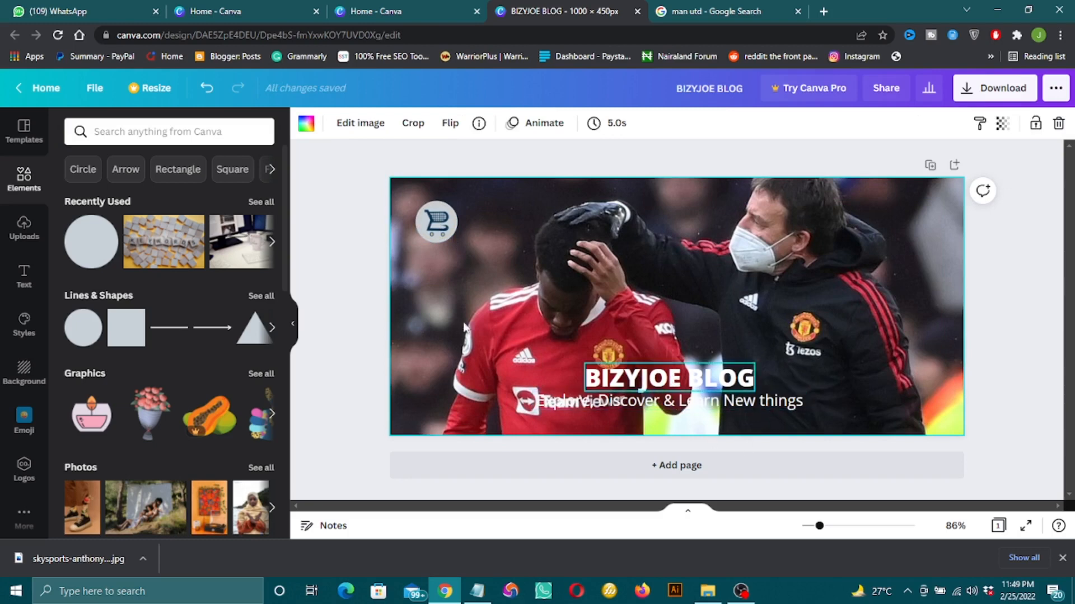
Add a square shape and reshape it into a wide banner behind the BIZYJOE BLOG heading and tagline.
{"action": "left_click", "coordinate": [124, 334]}
{"action": "left_click_drag", "start_coordinate": [601, 305], "coordinate": [517, 300]}
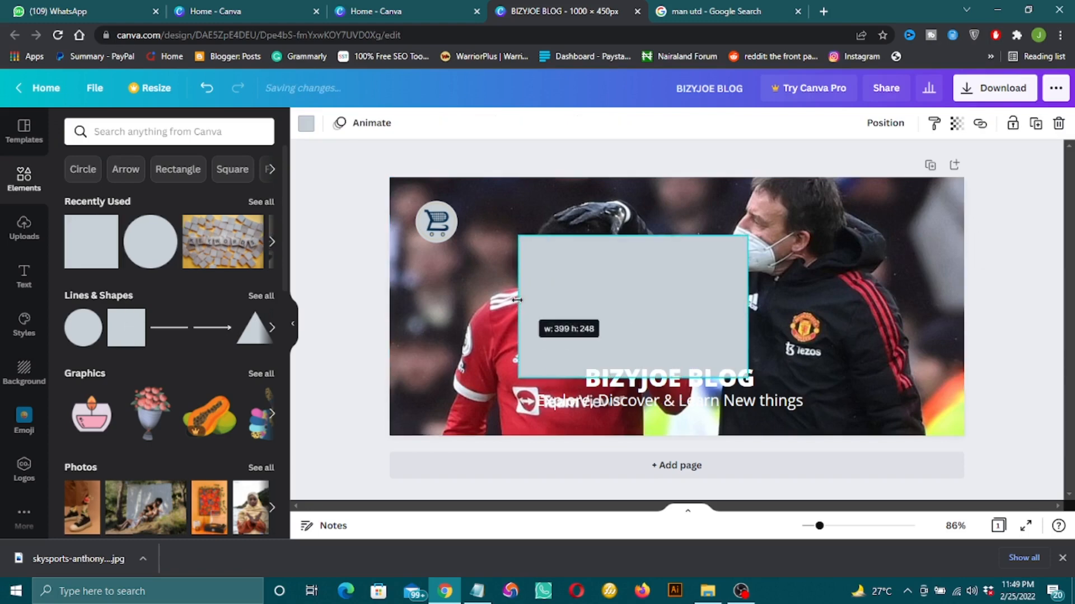
{"action": "left_click_drag", "start_coordinate": [629, 236], "coordinate": [643, 321]}
{"action": "left_click_drag", "start_coordinate": [658, 372], "coordinate": [659, 414]}
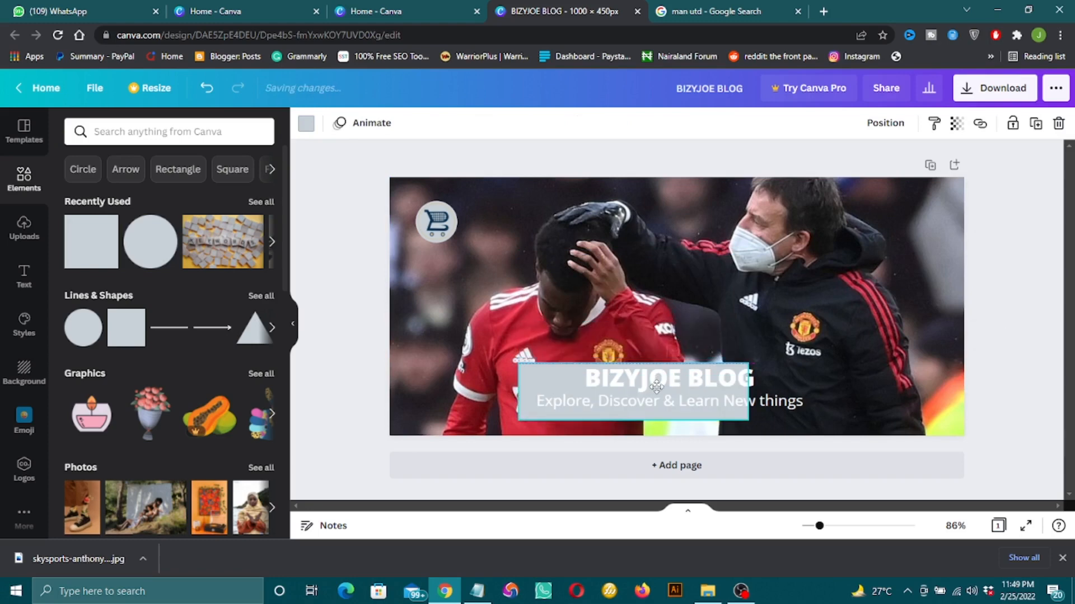
{"action": "left_click_drag", "start_coordinate": [791, 401], "coordinate": [827, 392]}
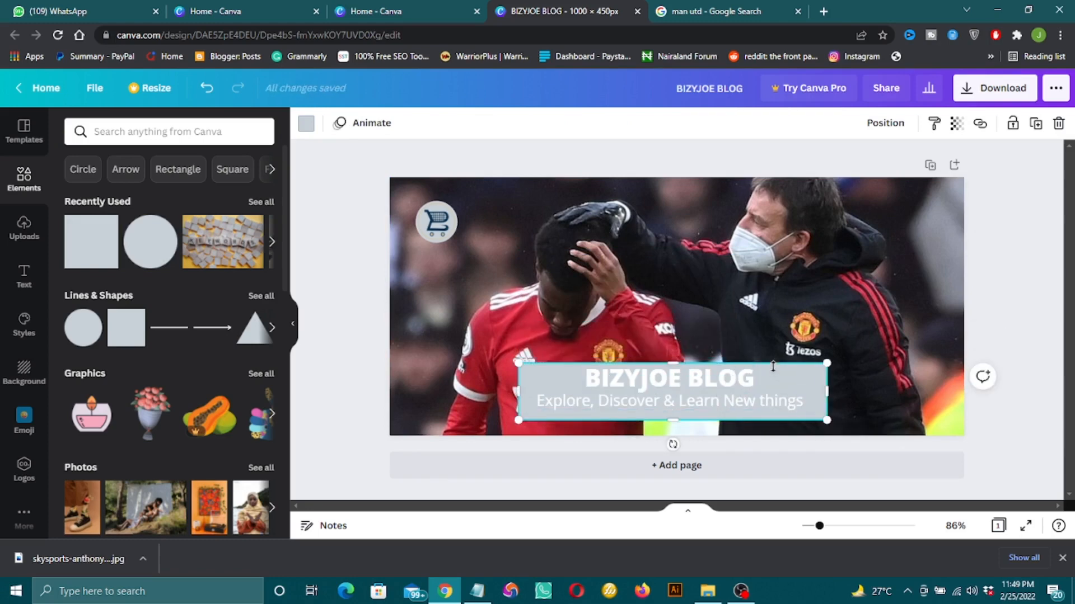
{"action": "left_click", "coordinate": [858, 372]}
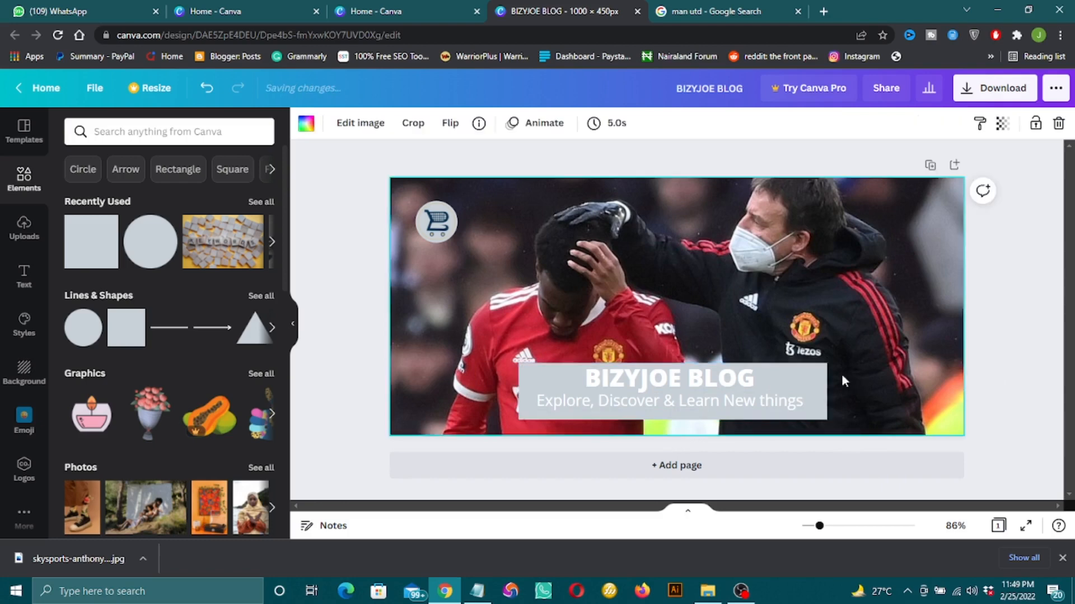
{"action": "left_click", "coordinate": [795, 381]}
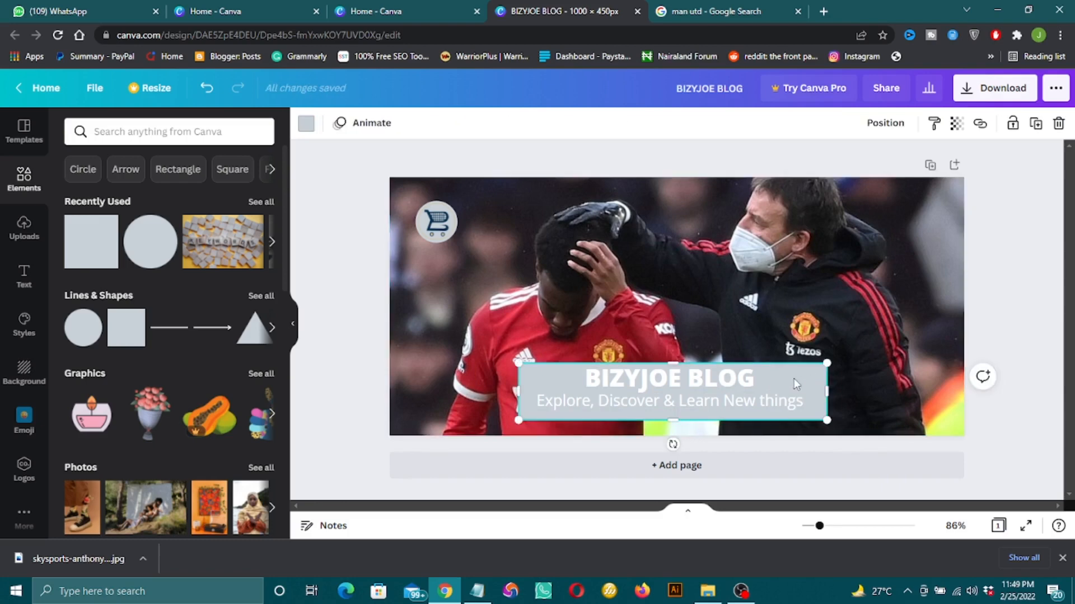
{"action": "left_click_drag", "start_coordinate": [794, 384], "coordinate": [790, 384]}
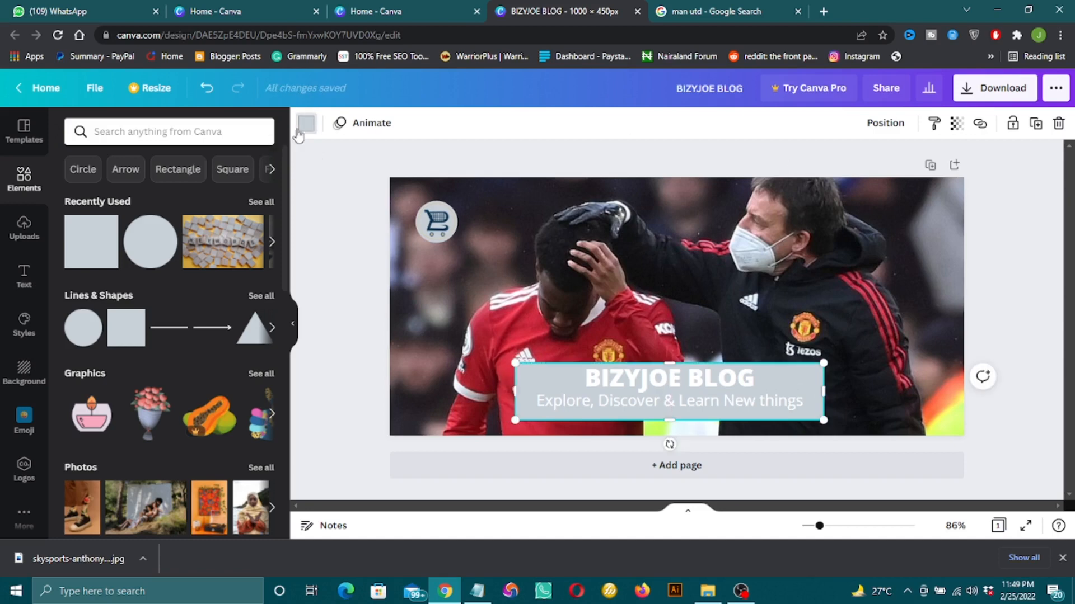
Recolour the banner rectangle with the logo's dark navy and make it semi-transparent.
{"action": "left_click", "coordinate": [306, 123]}
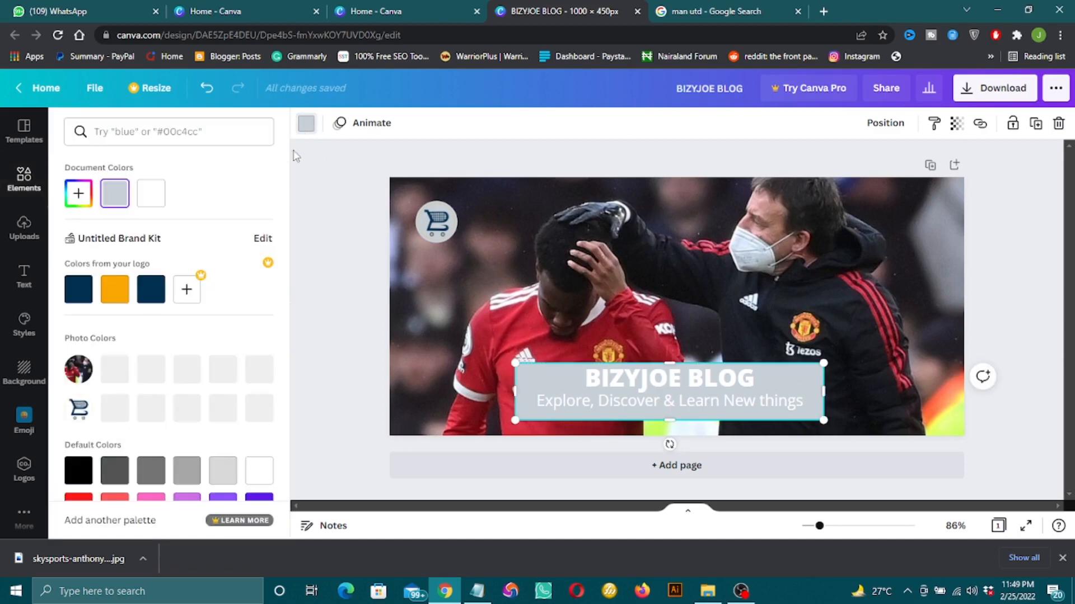
{"action": "left_click", "coordinate": [80, 298]}
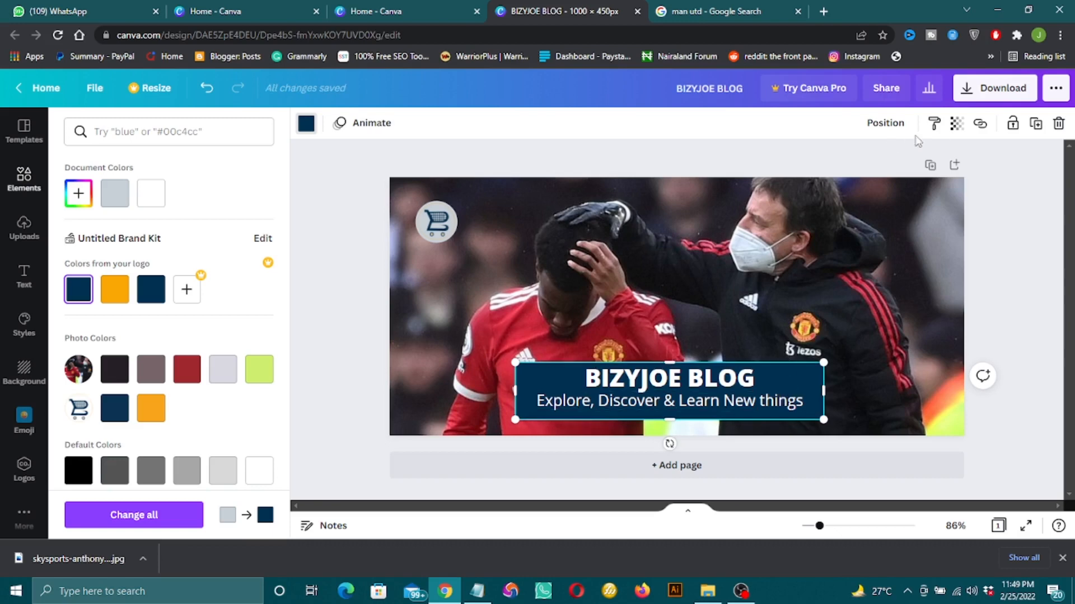
{"action": "left_click", "coordinate": [956, 124]}
{"action": "left_click_drag", "start_coordinate": [911, 167], "coordinate": [891, 169]}
{"action": "left_click", "coordinate": [761, 266]}
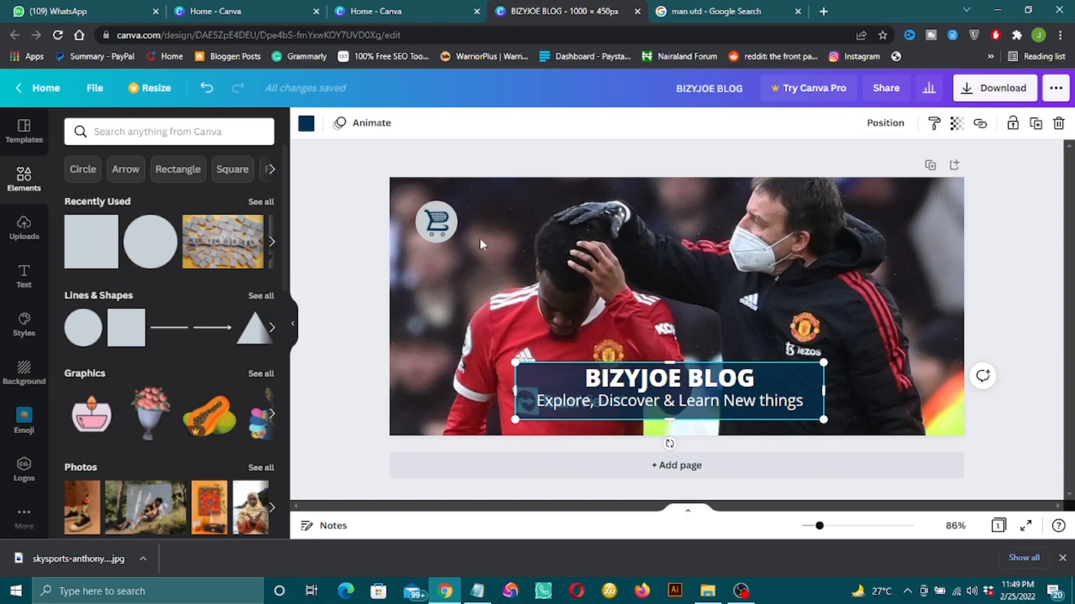
{"action": "left_click", "coordinate": [327, 244]}
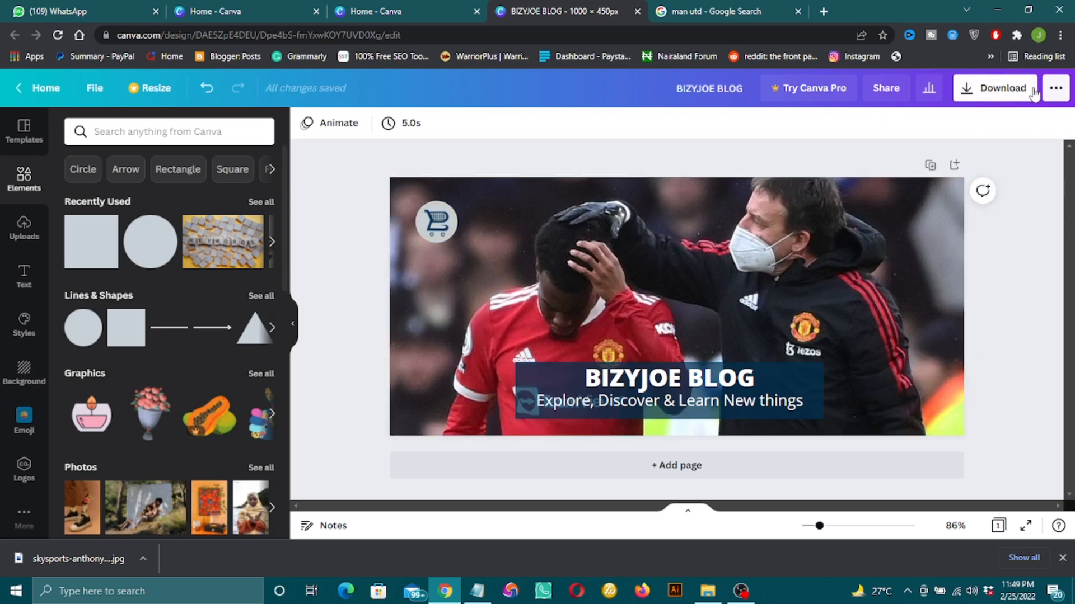
Review the available download file types, keeping PNG as the selected format.
{"action": "left_click", "coordinate": [1002, 88]}
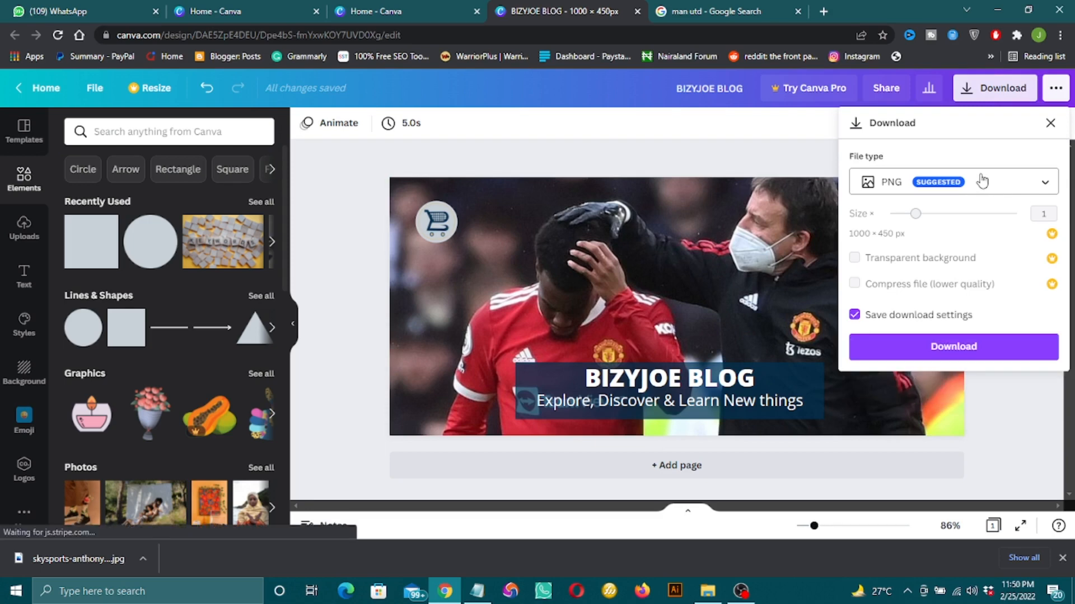
{"action": "left_click", "coordinate": [982, 181]}
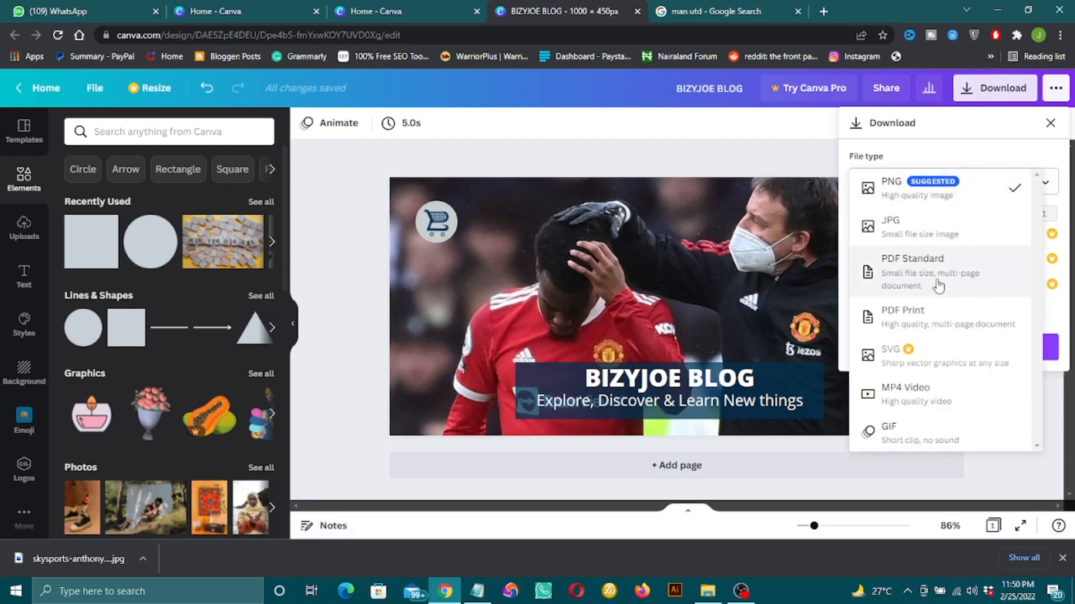
{"action": "left_click", "coordinate": [990, 200]}
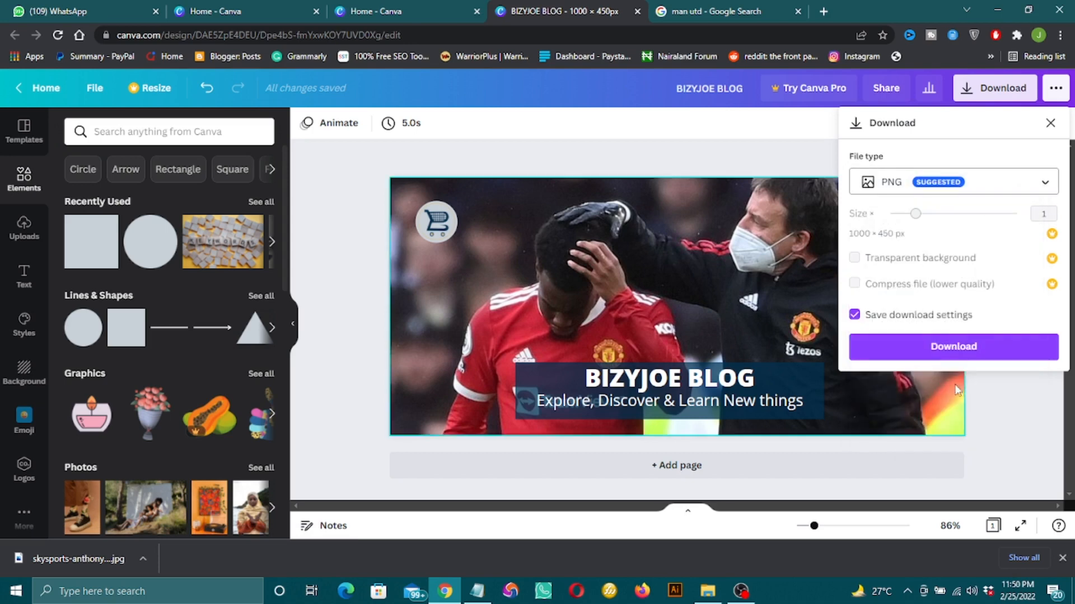
Delete the Man Utd background photo from the page.
{"action": "left_click", "coordinate": [939, 388]}
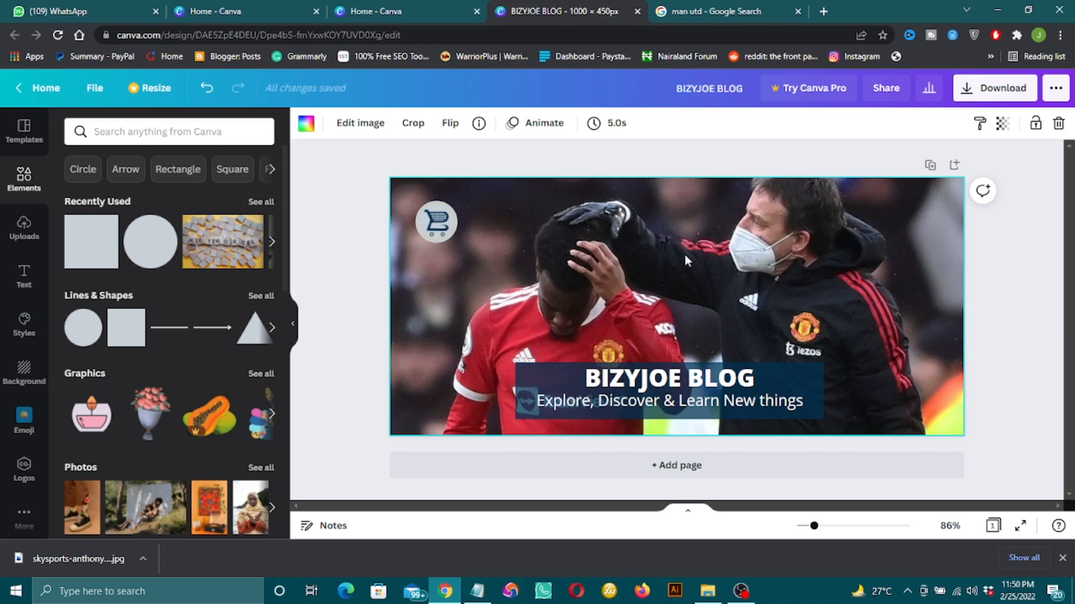
{"action": "key", "text": "Delete"}
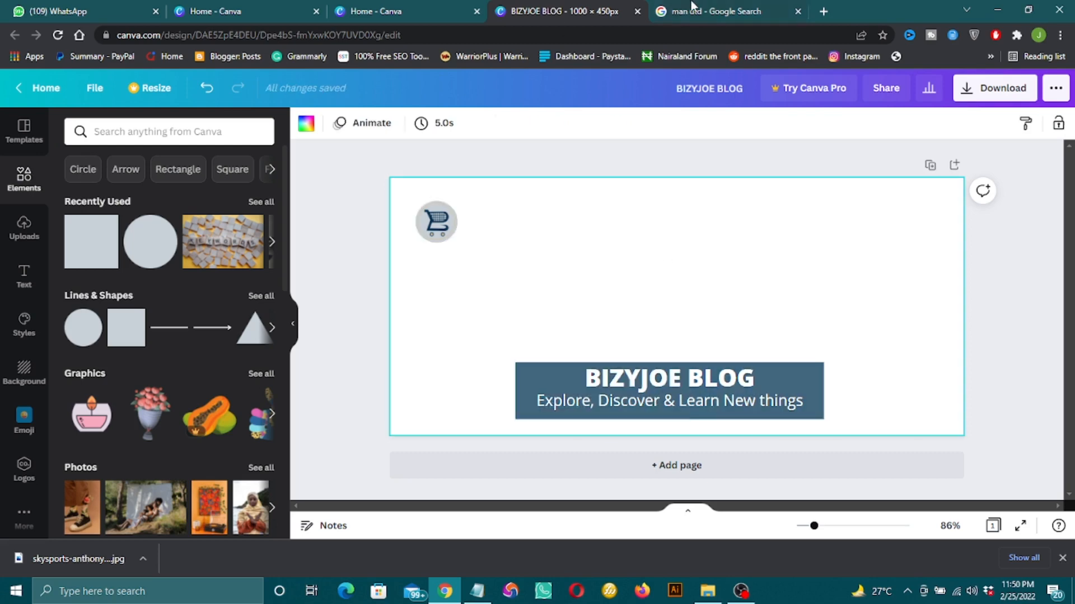
Bring the BBC photo of the celebrating Man Utd players from the Google image results into the Canva design.
{"action": "left_click", "coordinate": [694, 10]}
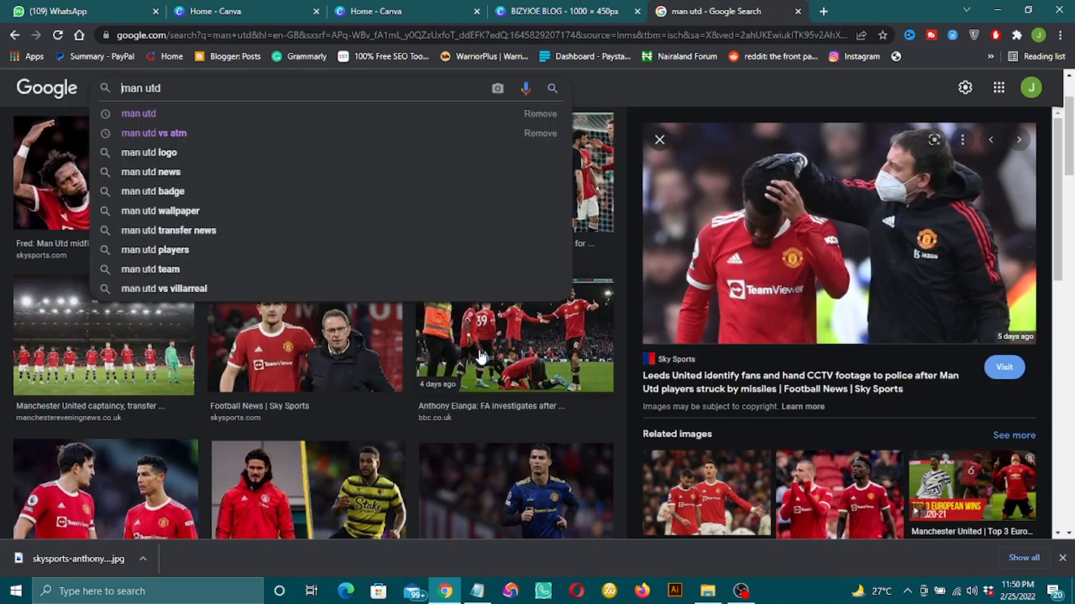
{"action": "left_click", "coordinate": [480, 357]}
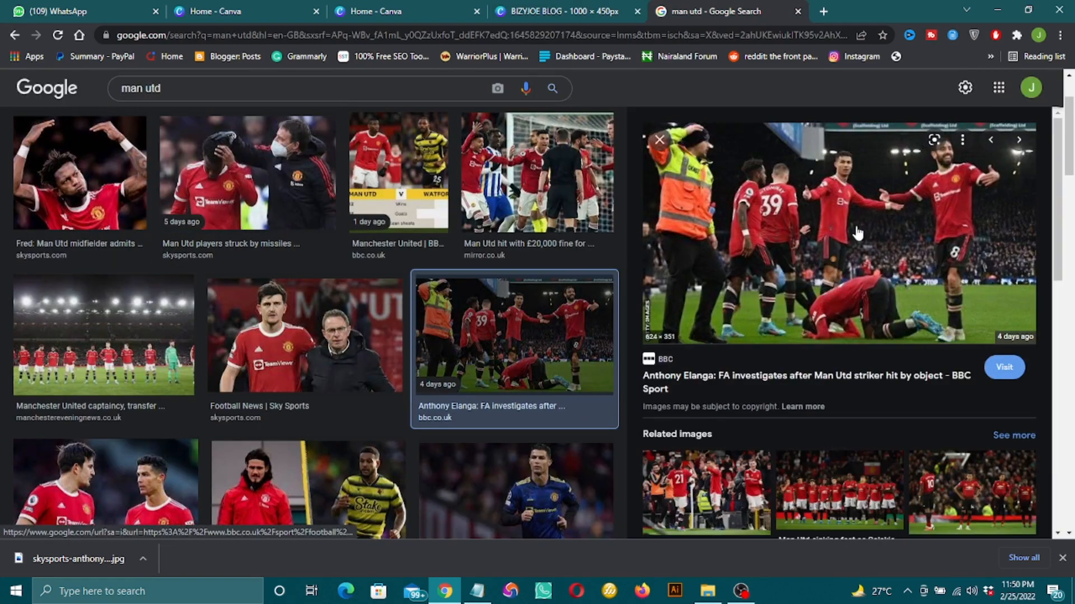
{"action": "left_click_drag", "start_coordinate": [862, 242], "coordinate": [583, 267]}
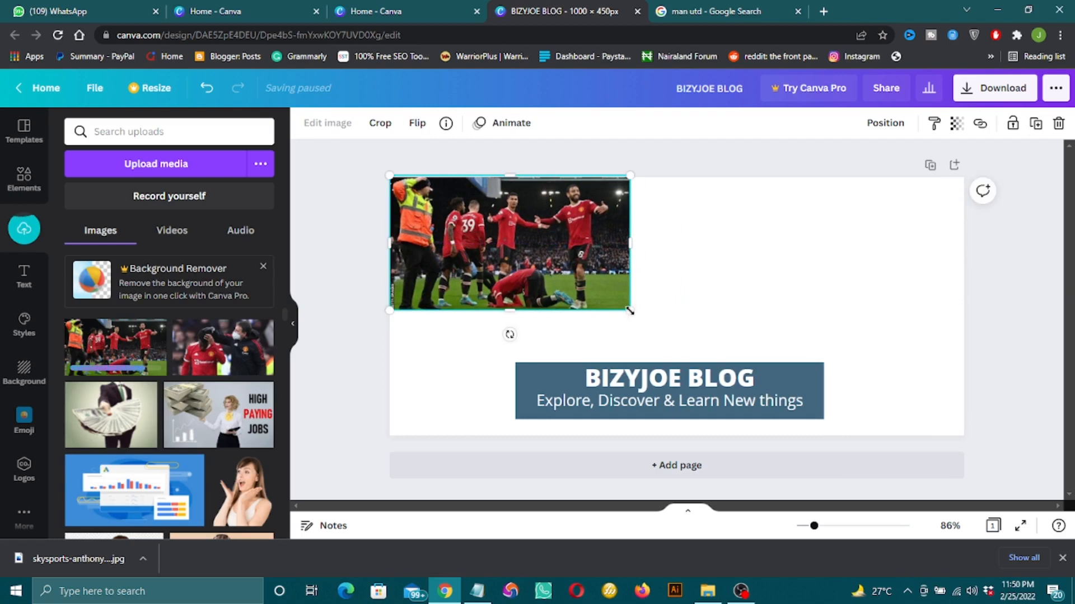
Enlarge and position the new players photo so it covers the whole page, and send it to the back.
{"action": "left_click_drag", "start_coordinate": [630, 309], "coordinate": [1002, 424]}
{"action": "left_click_drag", "start_coordinate": [912, 351], "coordinate": [917, 334]}
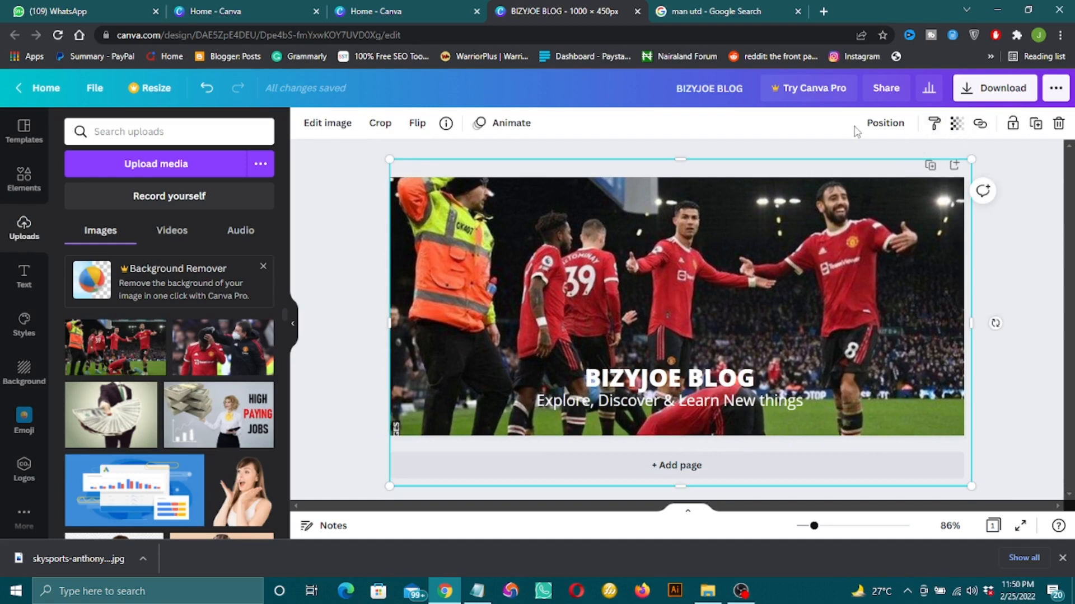
{"action": "left_click", "coordinate": [875, 126]}
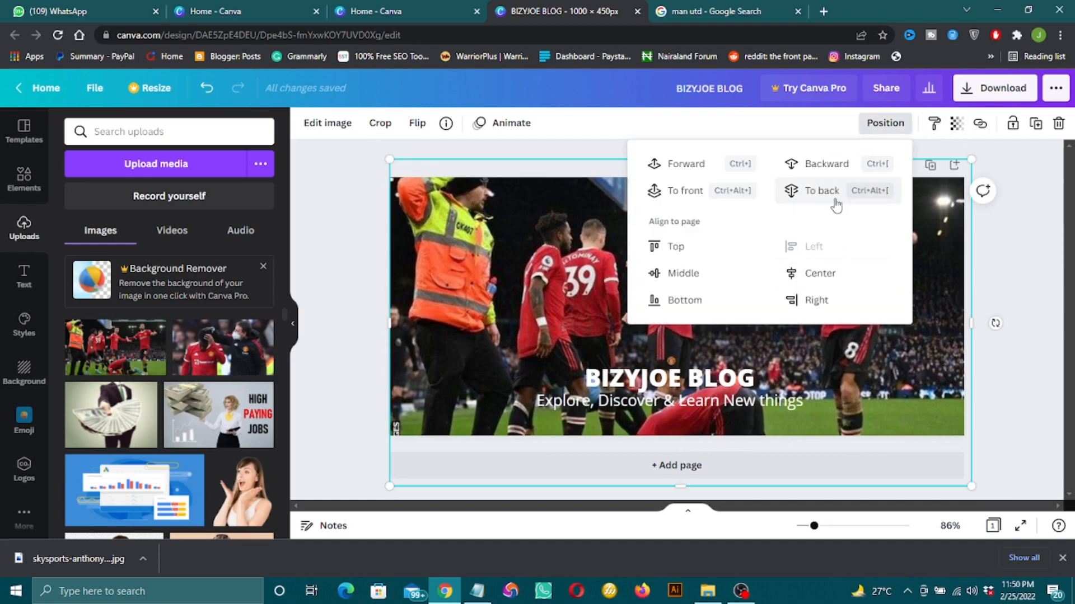
{"action": "left_click", "coordinate": [818, 191]}
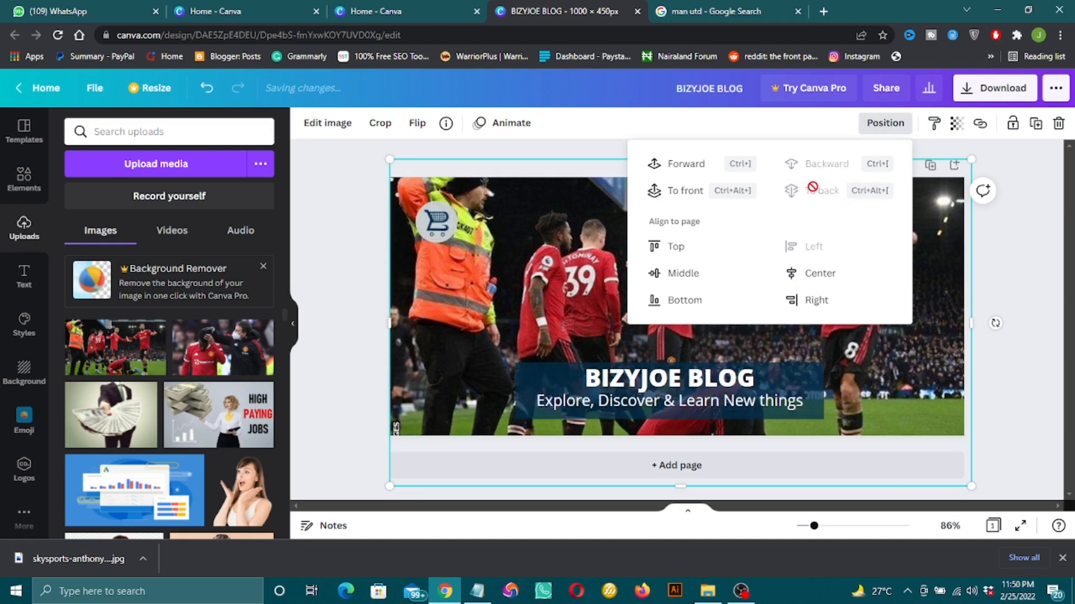
Delete the celebrating players photo from the page background.
{"action": "left_click", "coordinate": [918, 354]}
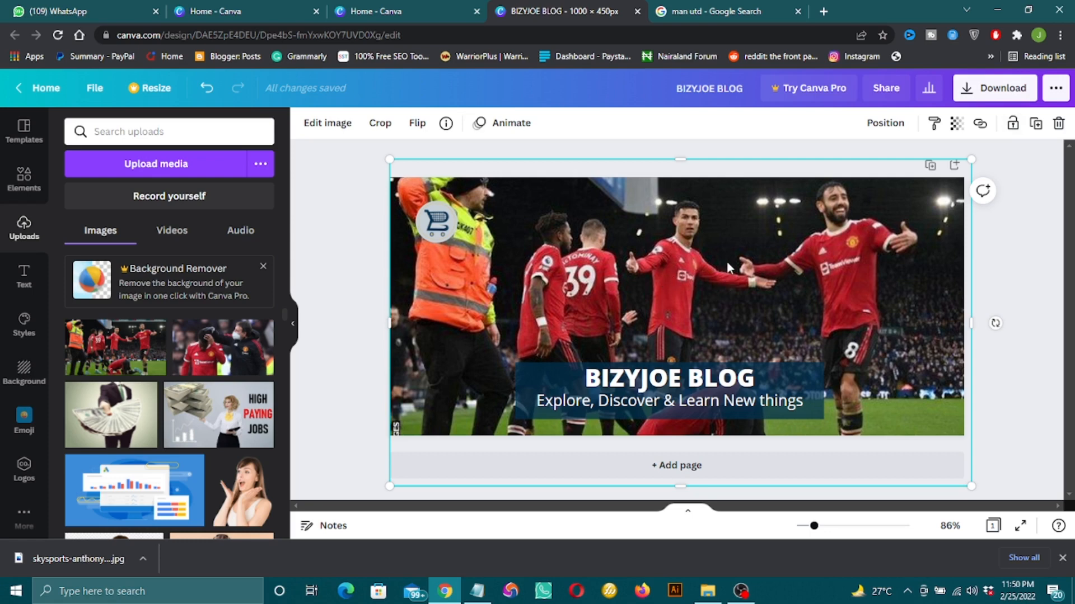
{"action": "key", "text": "Delete"}
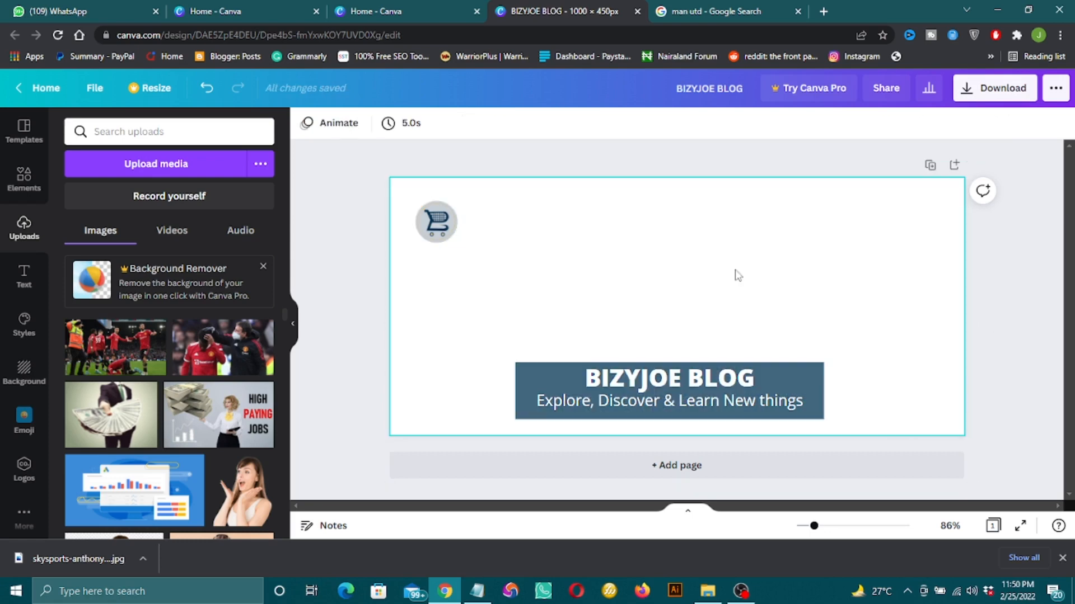